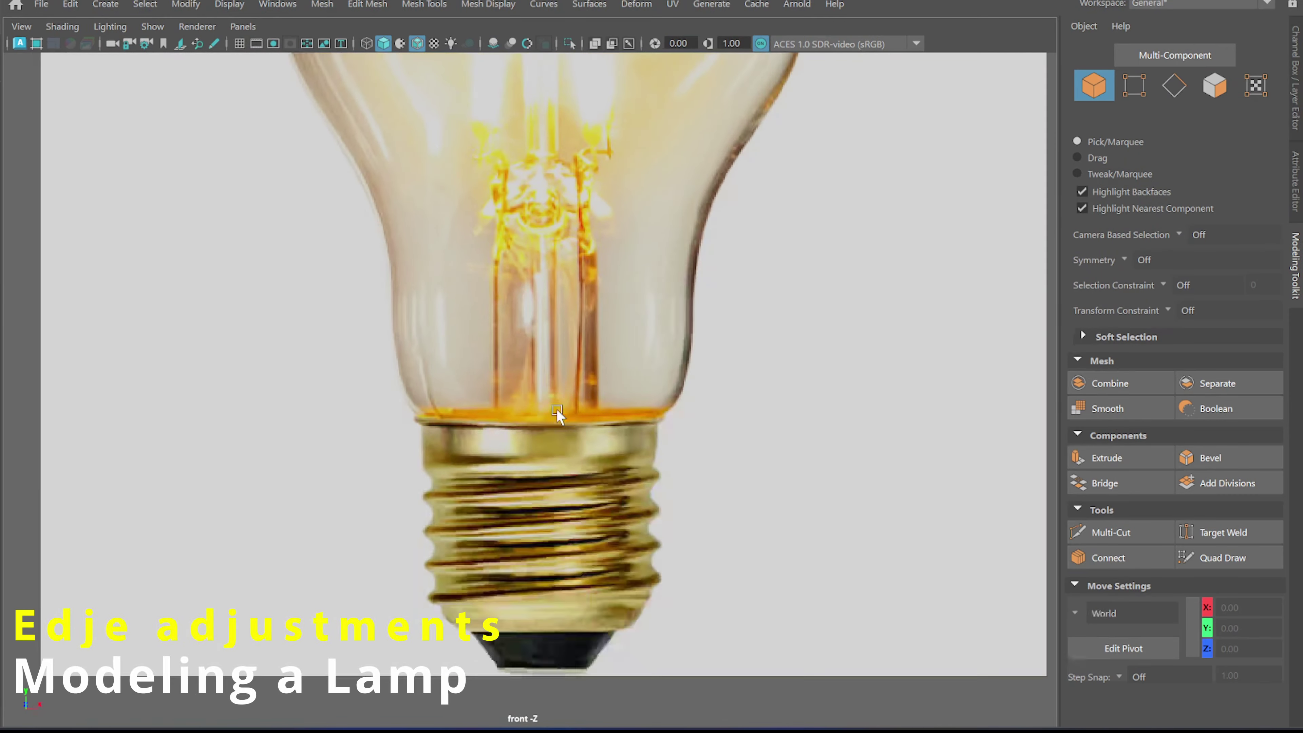
Step: Move the cylinder down over the bulb's screw base and scale it uniformly to 2.09 in wireframe
right_click_drag(589, 277, 570, 397)
middle_click_drag(565, 179, 515, 527)
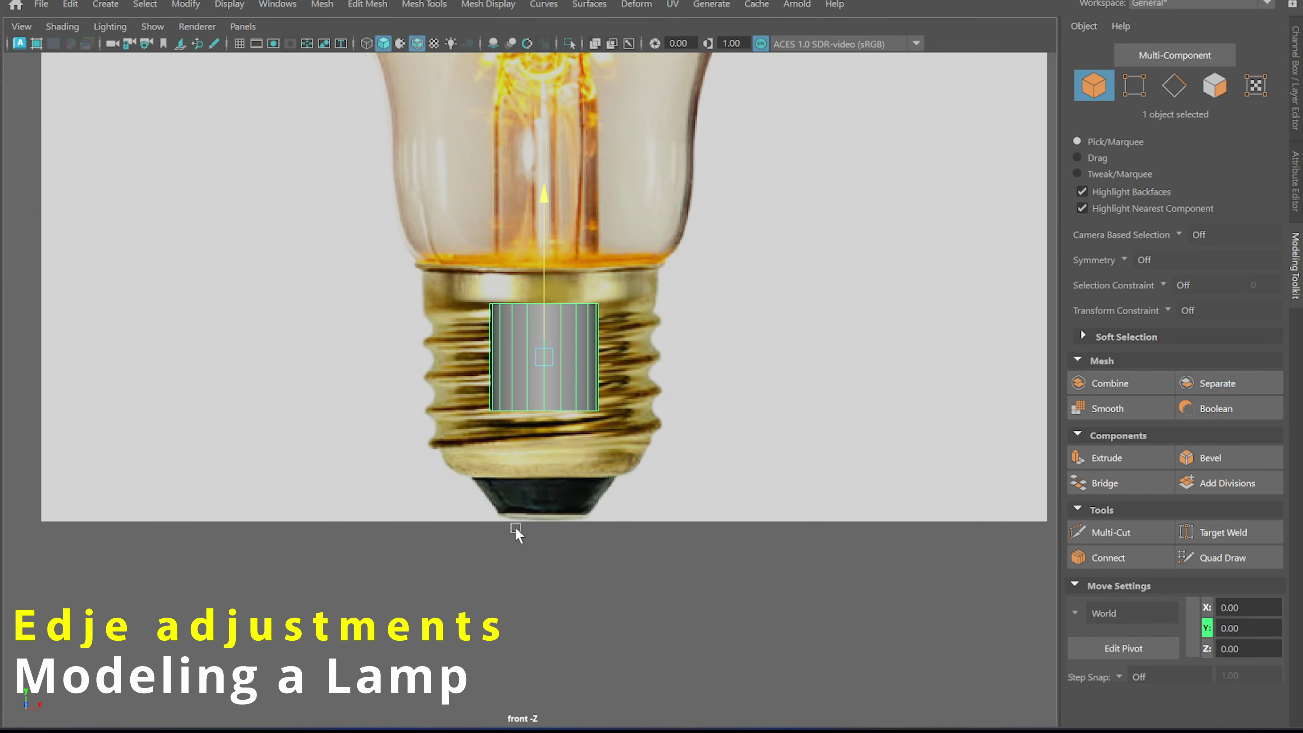
key("r")
left_click_drag(539, 383, 654, 396)
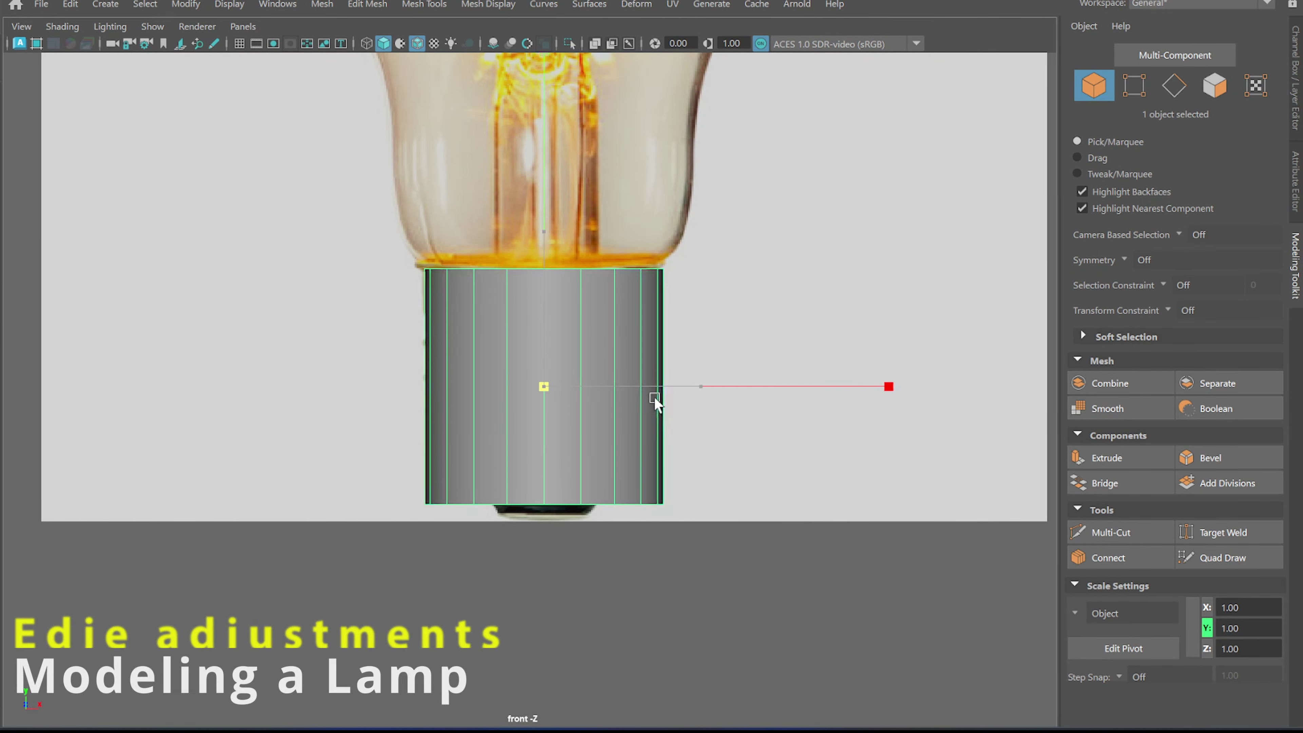
scroll(550, 385, "up", 2)
left_click_drag(550, 385, 536, 398)
scroll(536, 398, "up", 2)
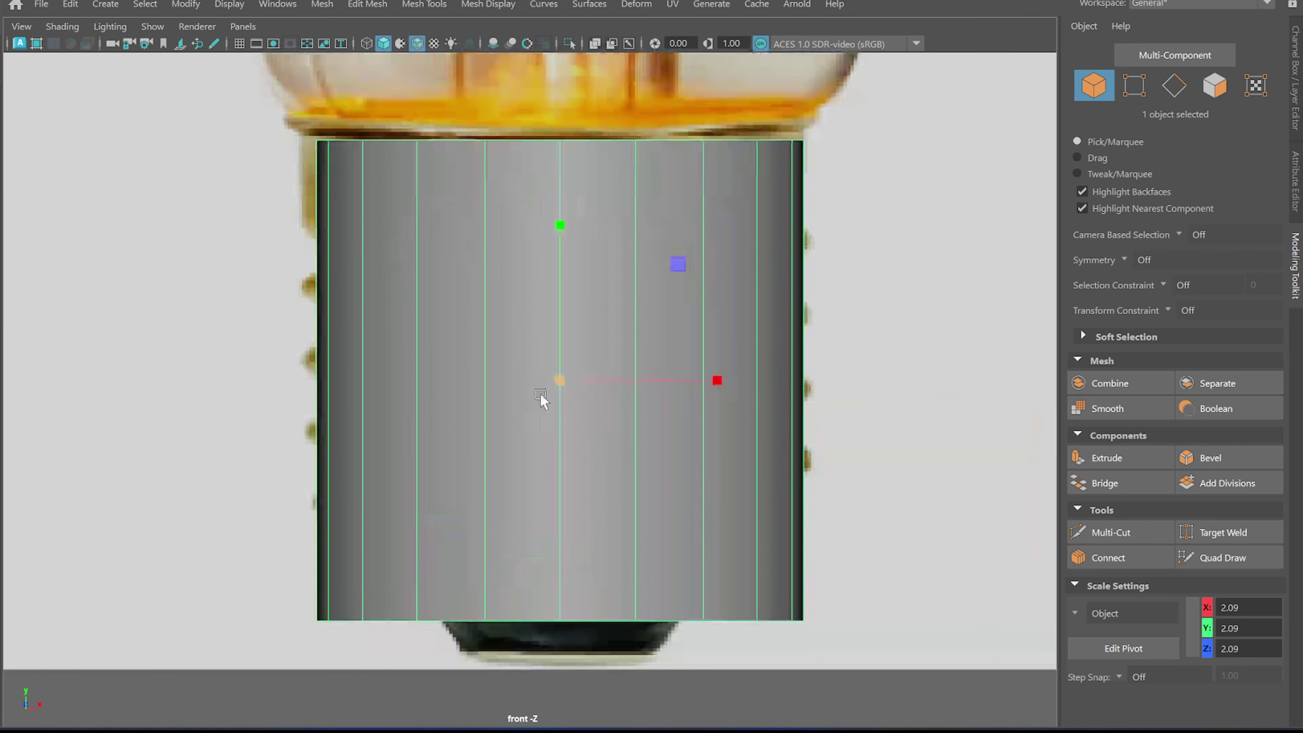
key("4")
right_click_drag(539, 294, 495, 280, "shift")
Step: Insert four horizontal edge loops on the base cylinder along the thread ridges
left_click(494, 281, "ctrl")
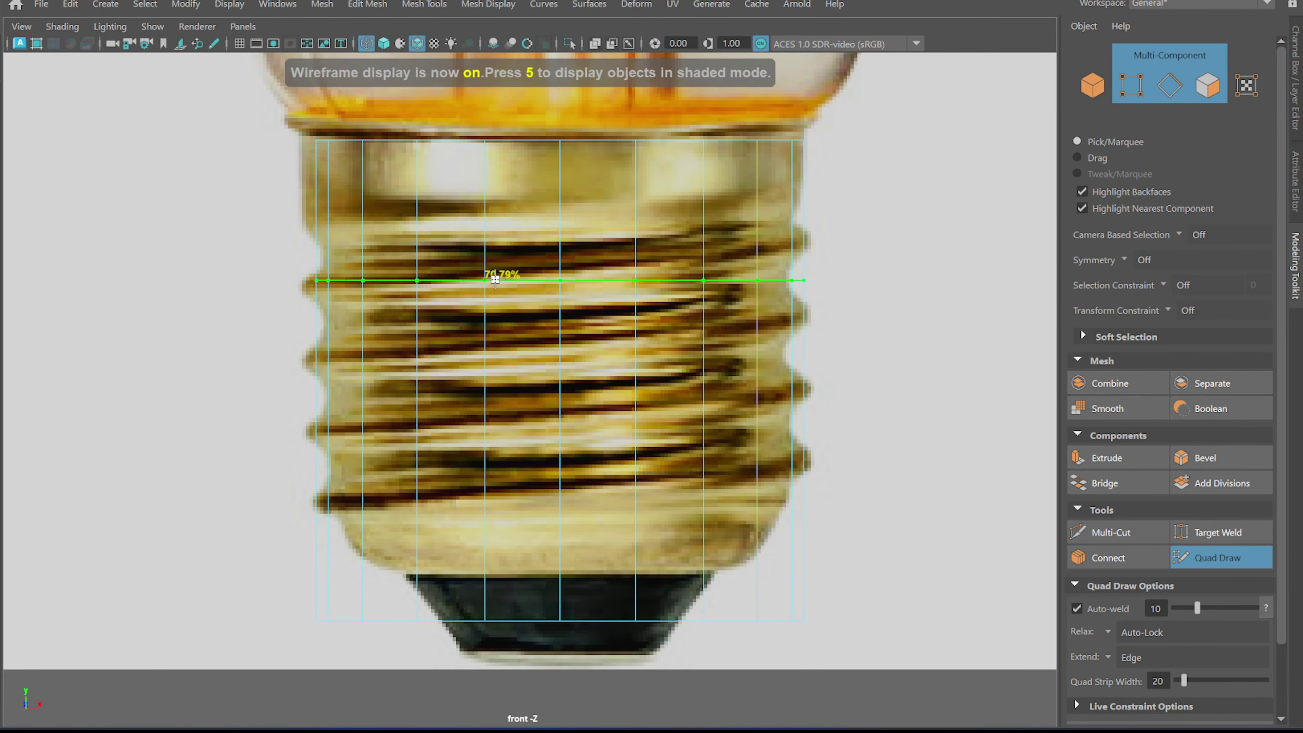
left_click(519, 368, "ctrl")
left_click(521, 442, "ctrl")
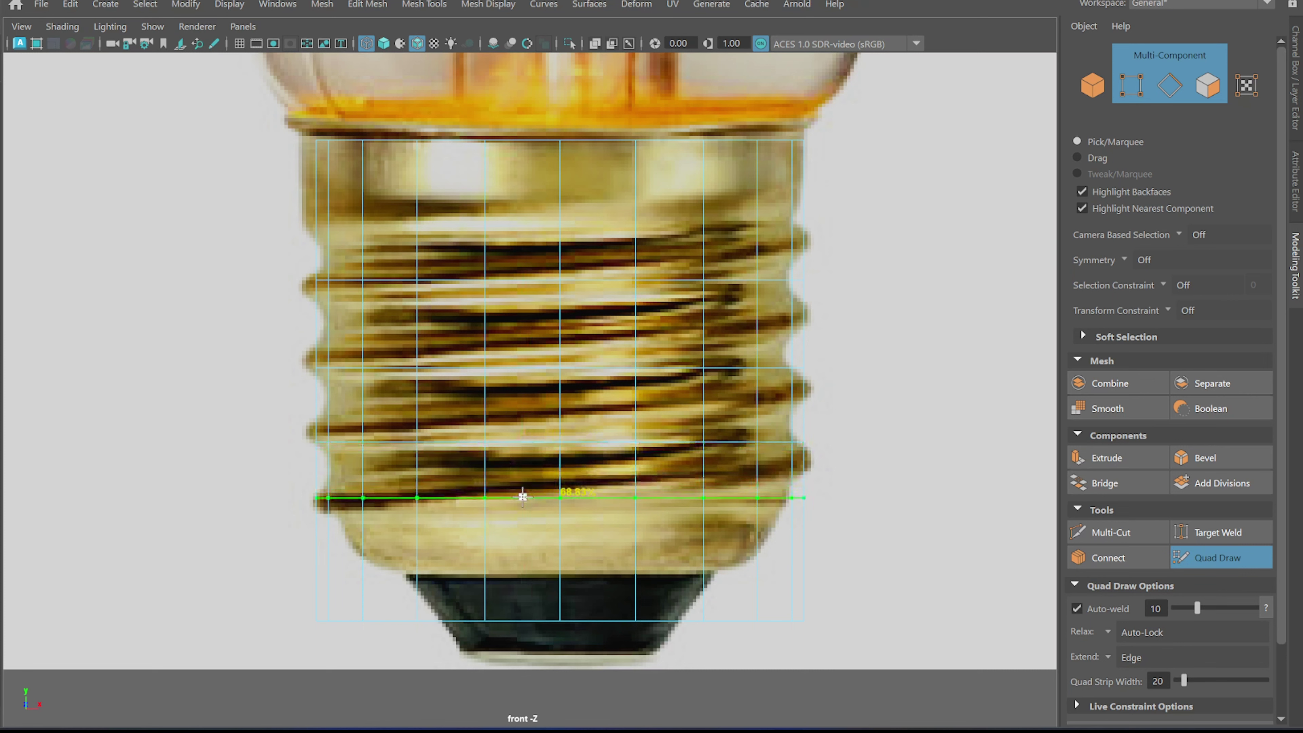
left_click(449, 217, "ctrl")
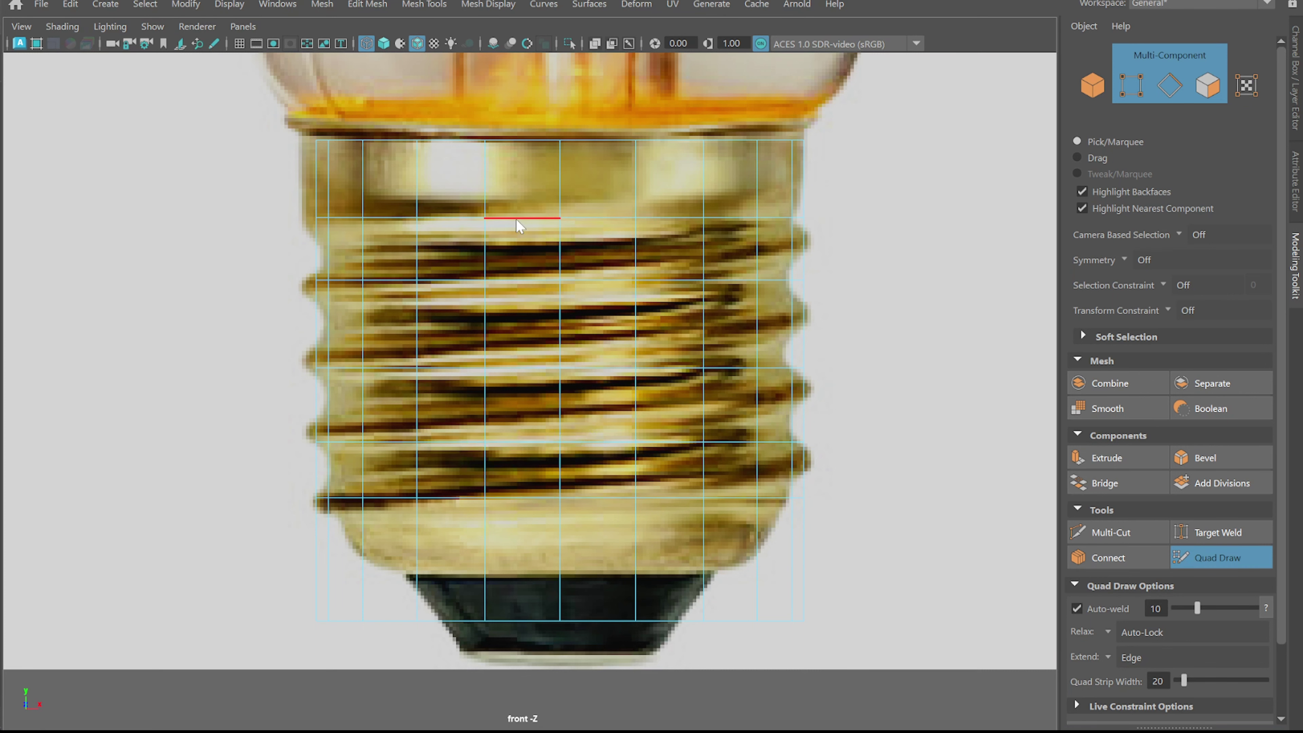
Step: Select the upper, middle and lowest thread edge loops on the cylinder
key("q")
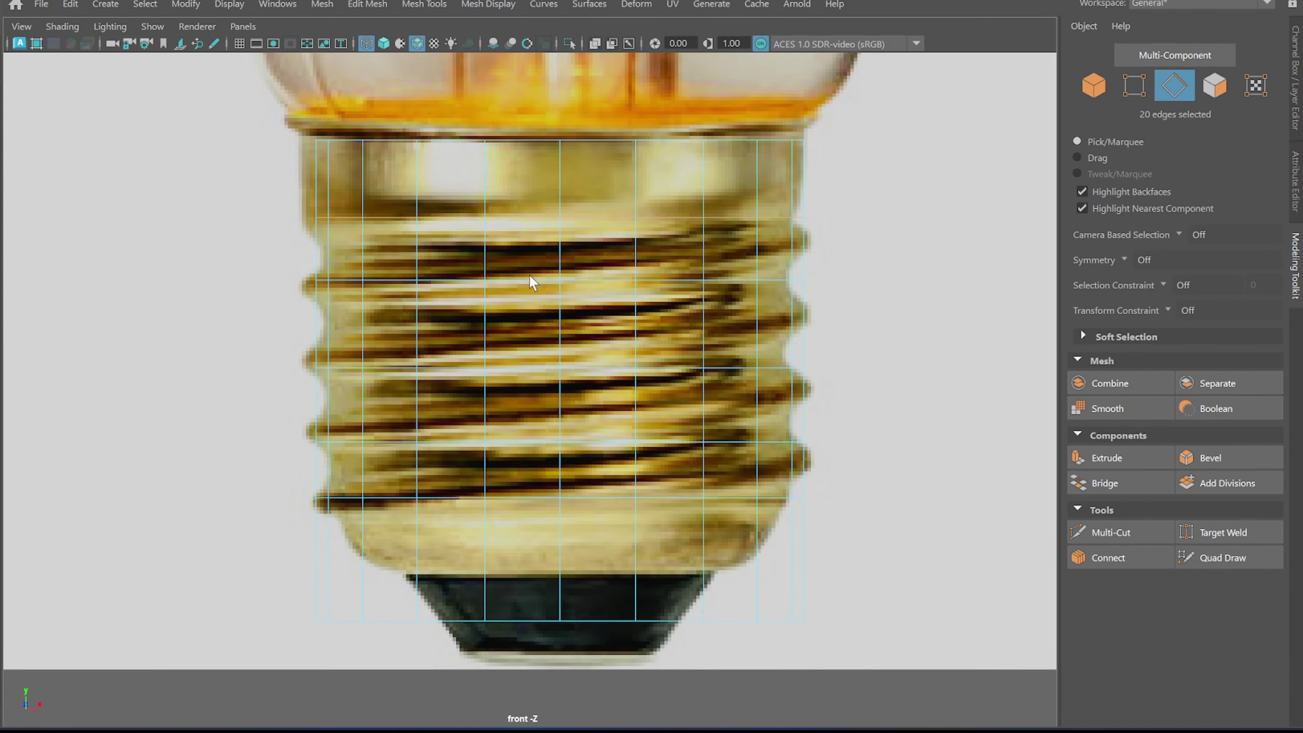
double_click(532, 281, "shift")
key("5")
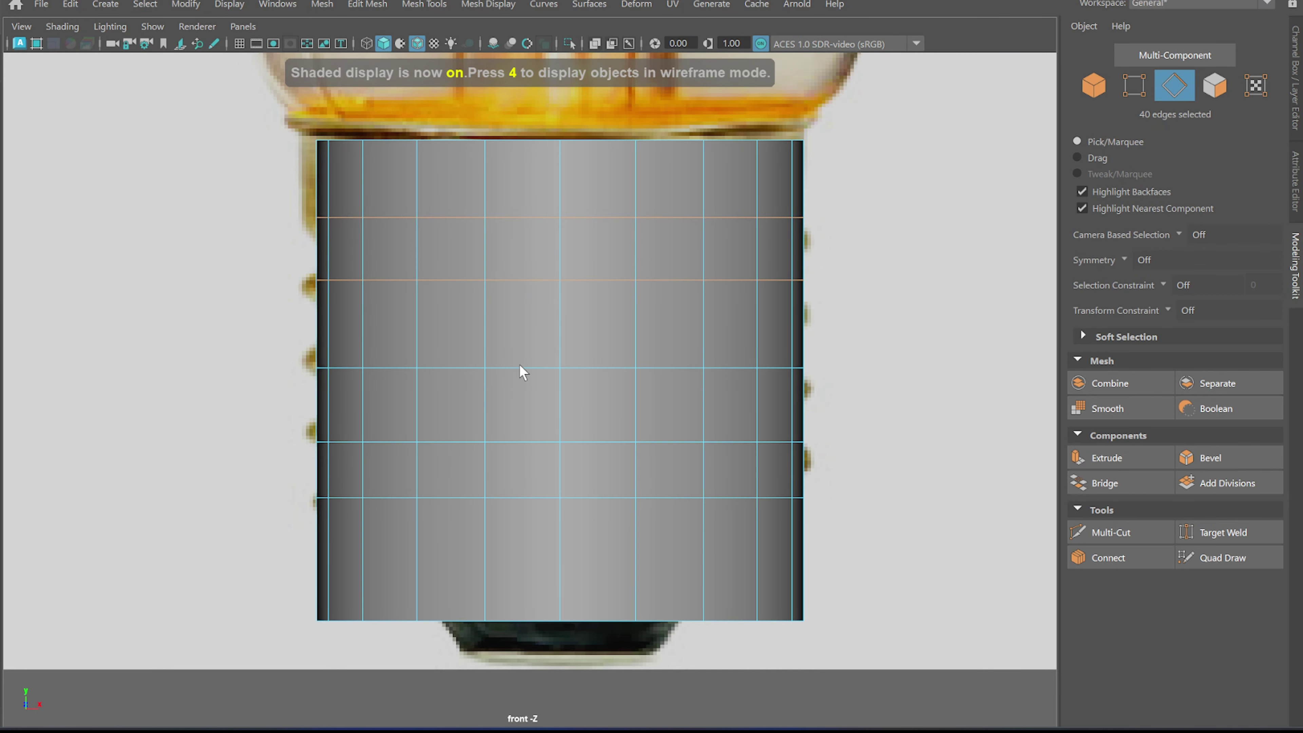
double_click(520, 442, "shift")
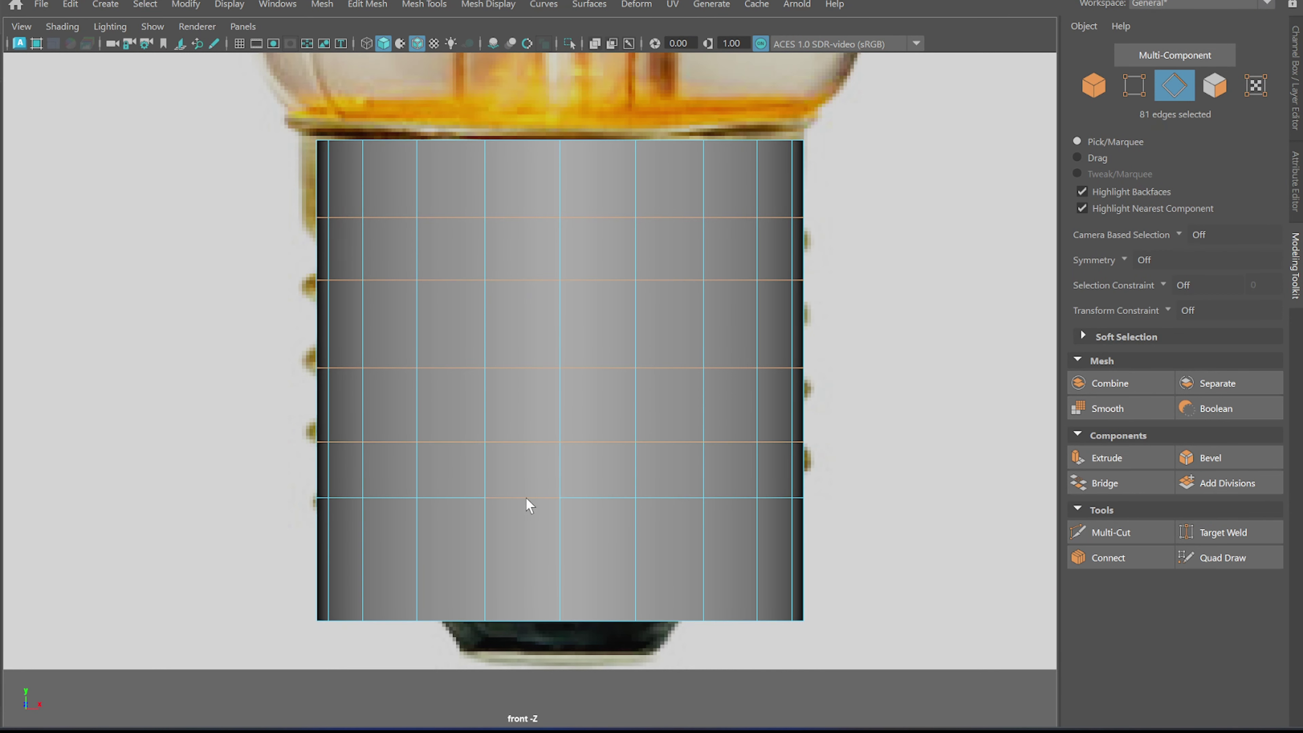
double_click(527, 497, "shift")
Step: Try tilting the selected loops with rotate, then undo the skewed result
key("4")
key("e")
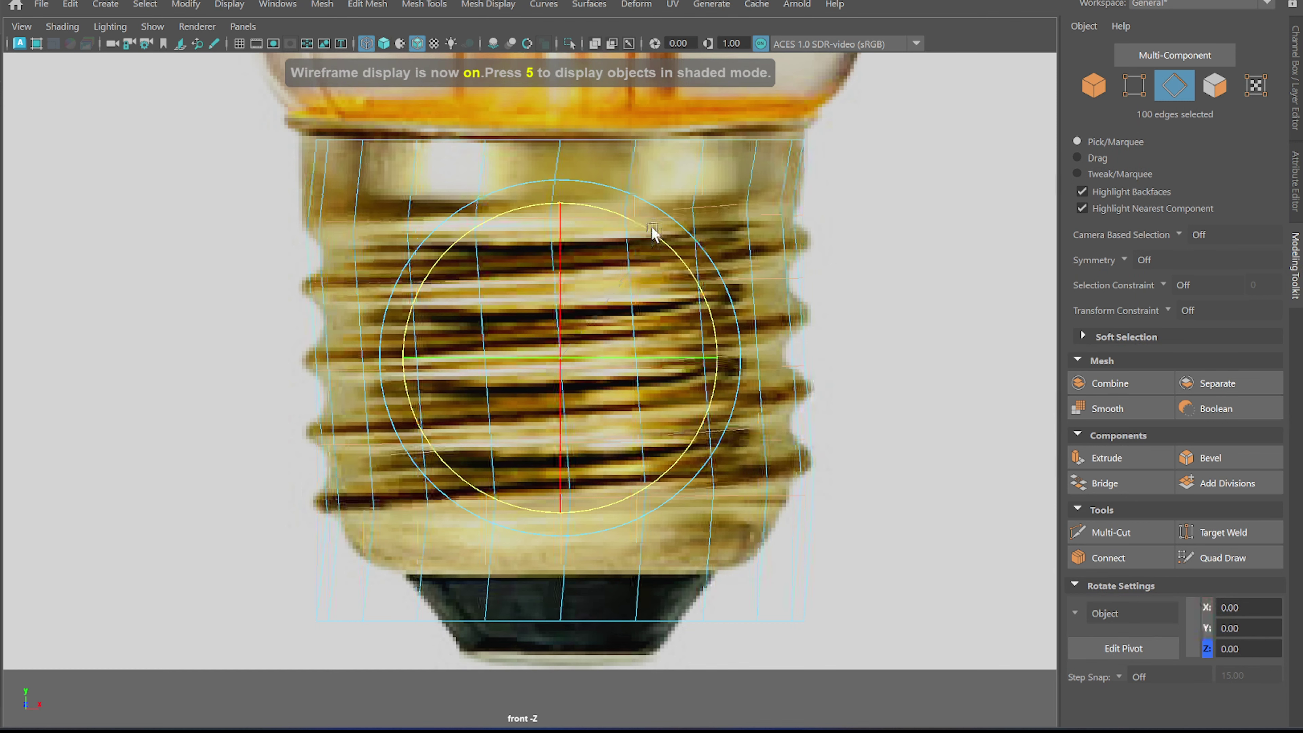
left_click_drag(652, 234, 623, 204)
key("5")
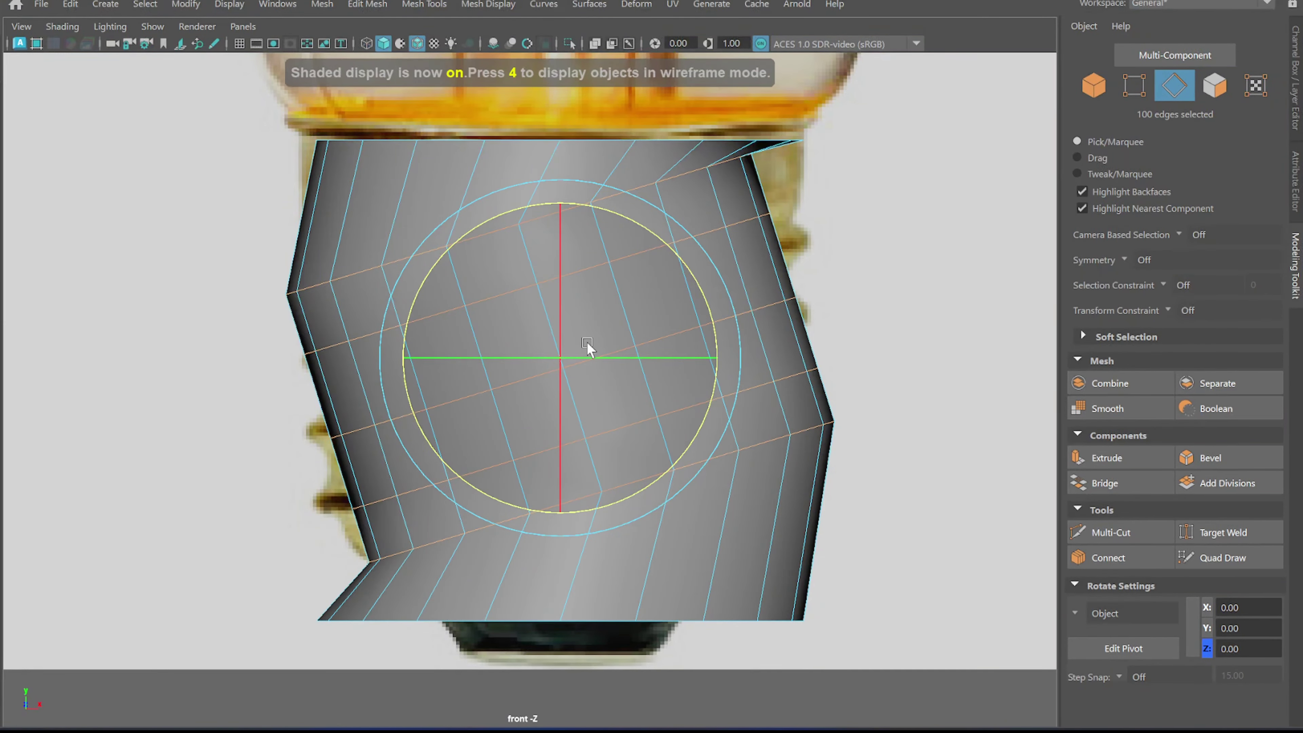
key("ctrl+z")
Step: Set Selection Constraint to Angle and Transform Constraint to Edge, then test and undo a tilt
left_click(1175, 285)
left_click(1179, 312)
left_click(1181, 310)
left_click(1187, 332)
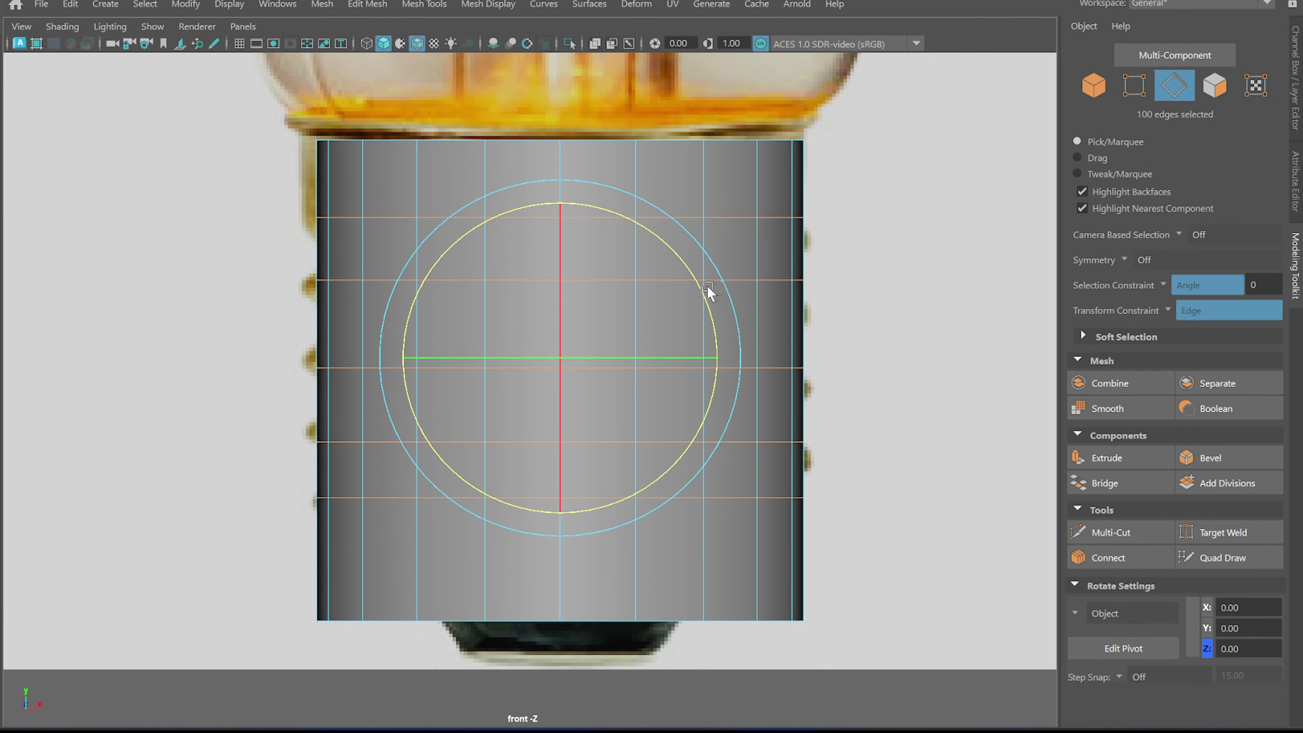
left_click_drag(707, 287, 689, 268)
key("ctrl+z")
Step: With Transform Constraint on Surface, slide the loops down and sideways, then reset both constraints to Off
left_click(1178, 312)
left_click(1213, 357)
key("w")
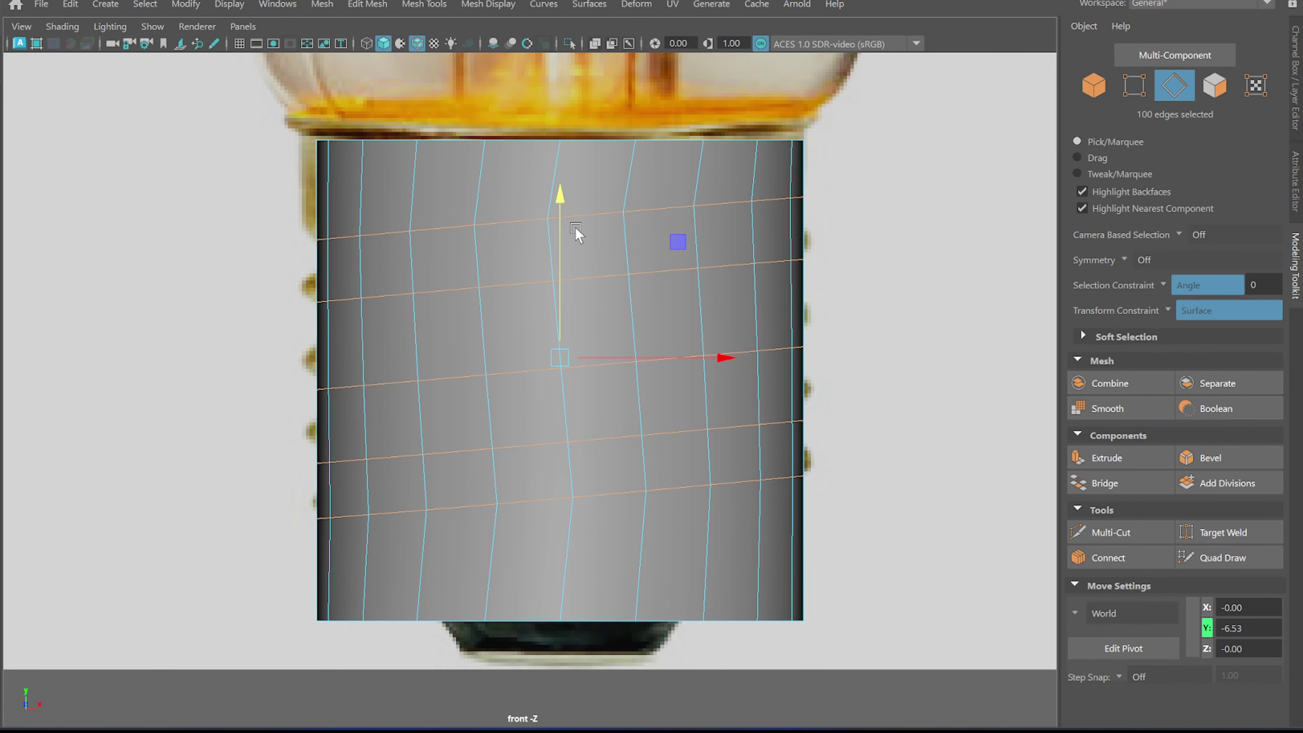
left_click_drag(560, 232, 558, 245)
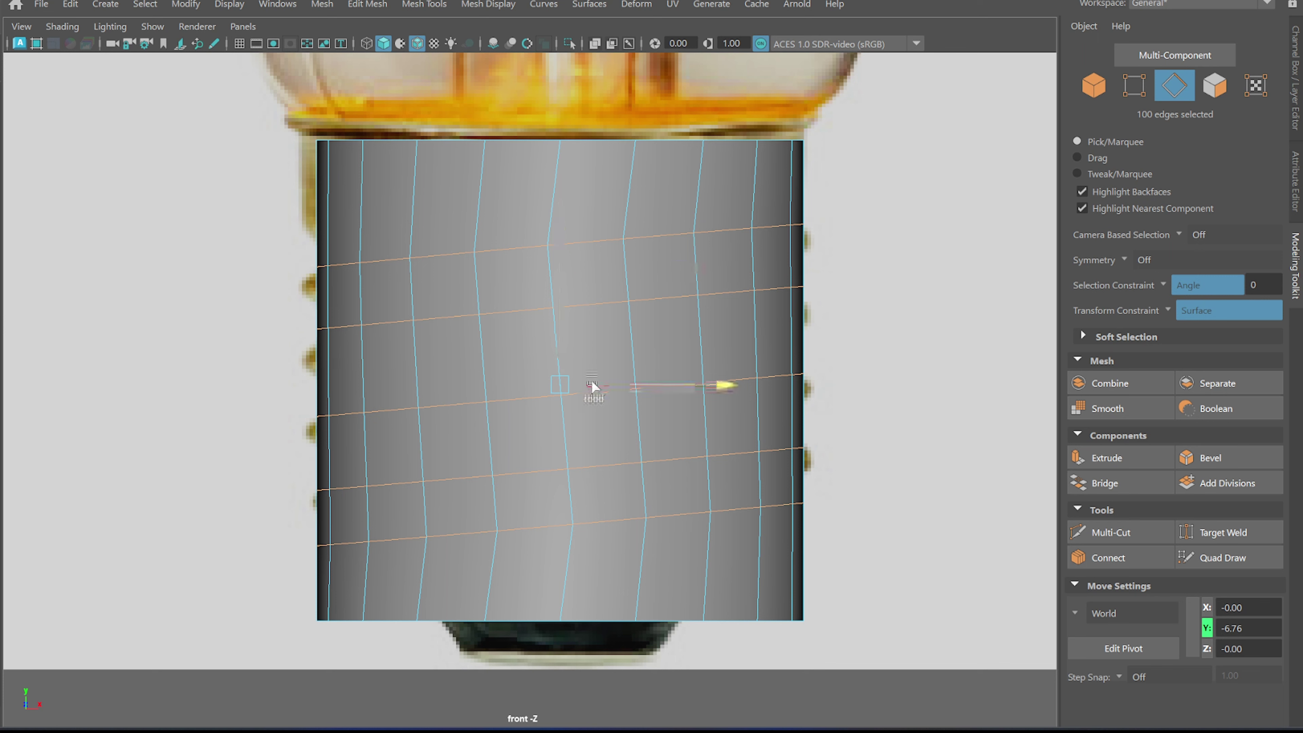
mouse_move(596, 384)
left_mouse_down()
mouse_move(575, 382)
mouse_move(587, 384)
left_mouse_up()
left_click(1207, 285)
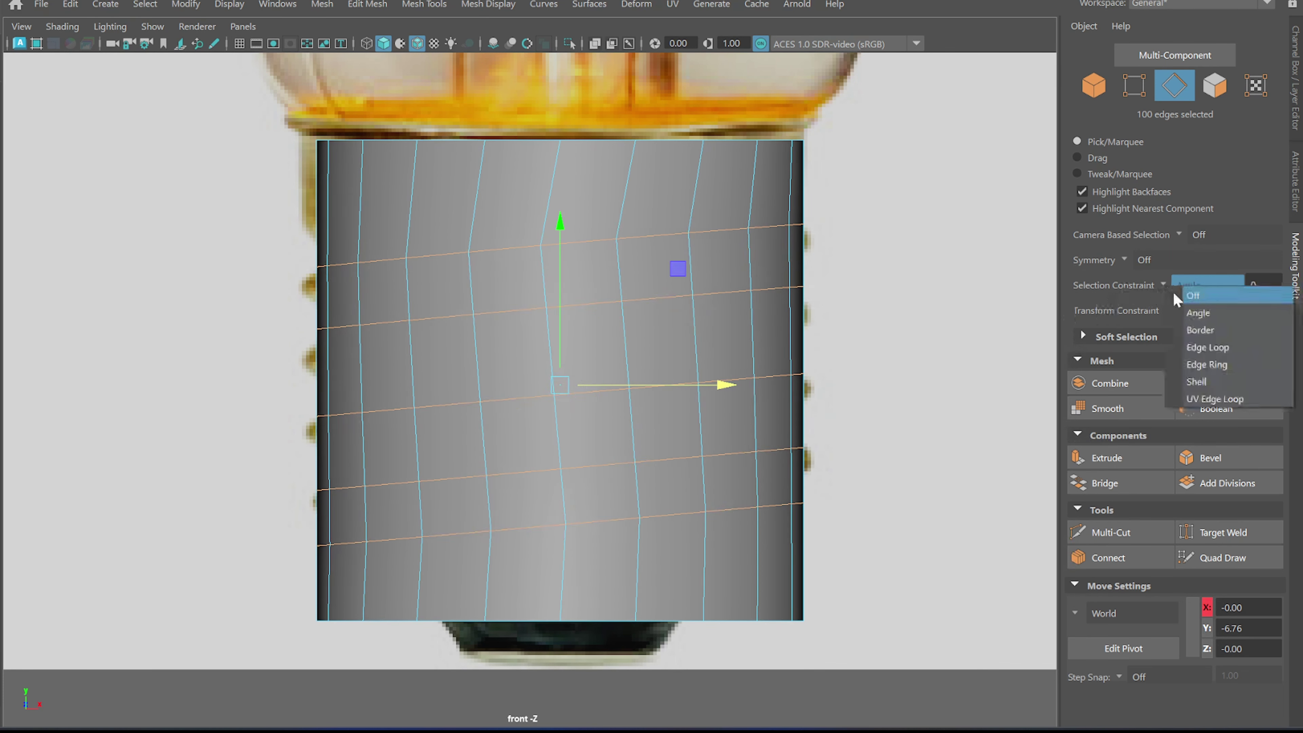
left_click(1179, 310)
left_click(1180, 317)
Step: Bevel the tilted edge loops at fraction 0.7 and switch to face selection
key("ctrl+b")
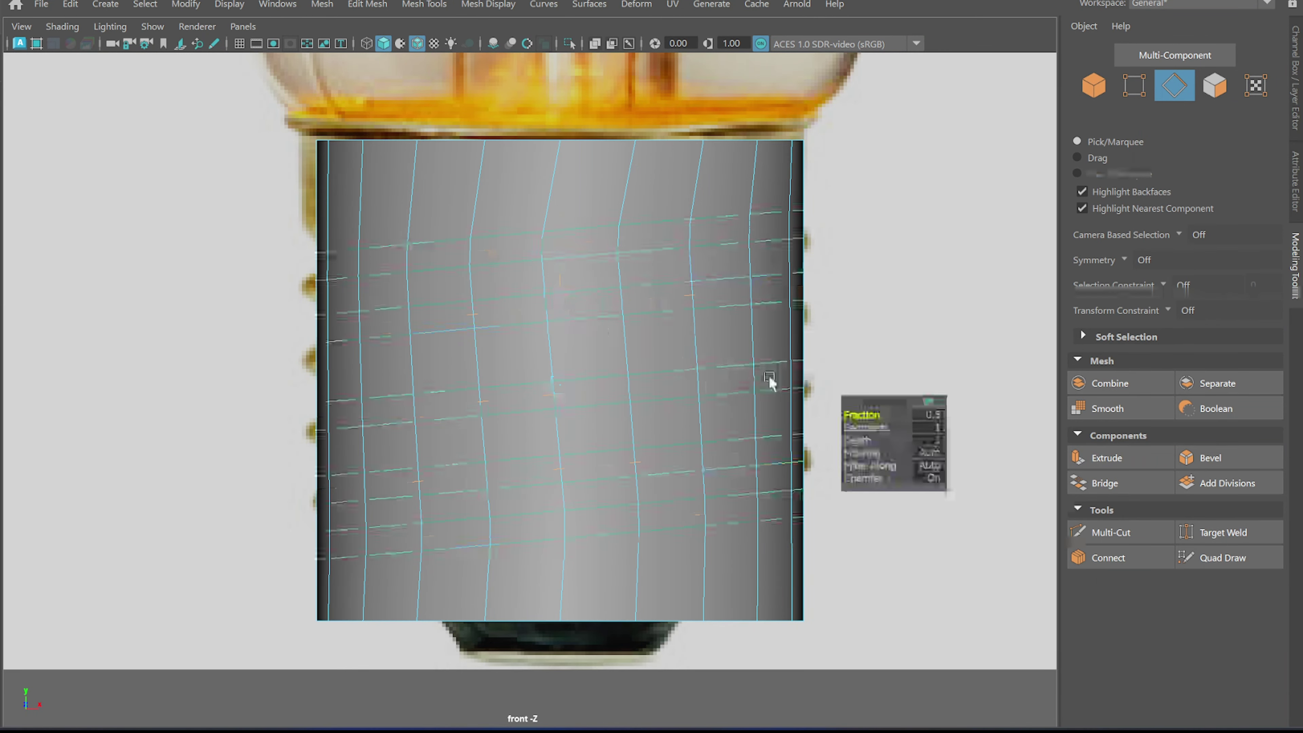
left_click_drag(863, 417, 863, 417)
right_click_drag(641, 233, 640, 276)
left_click(589, 187)
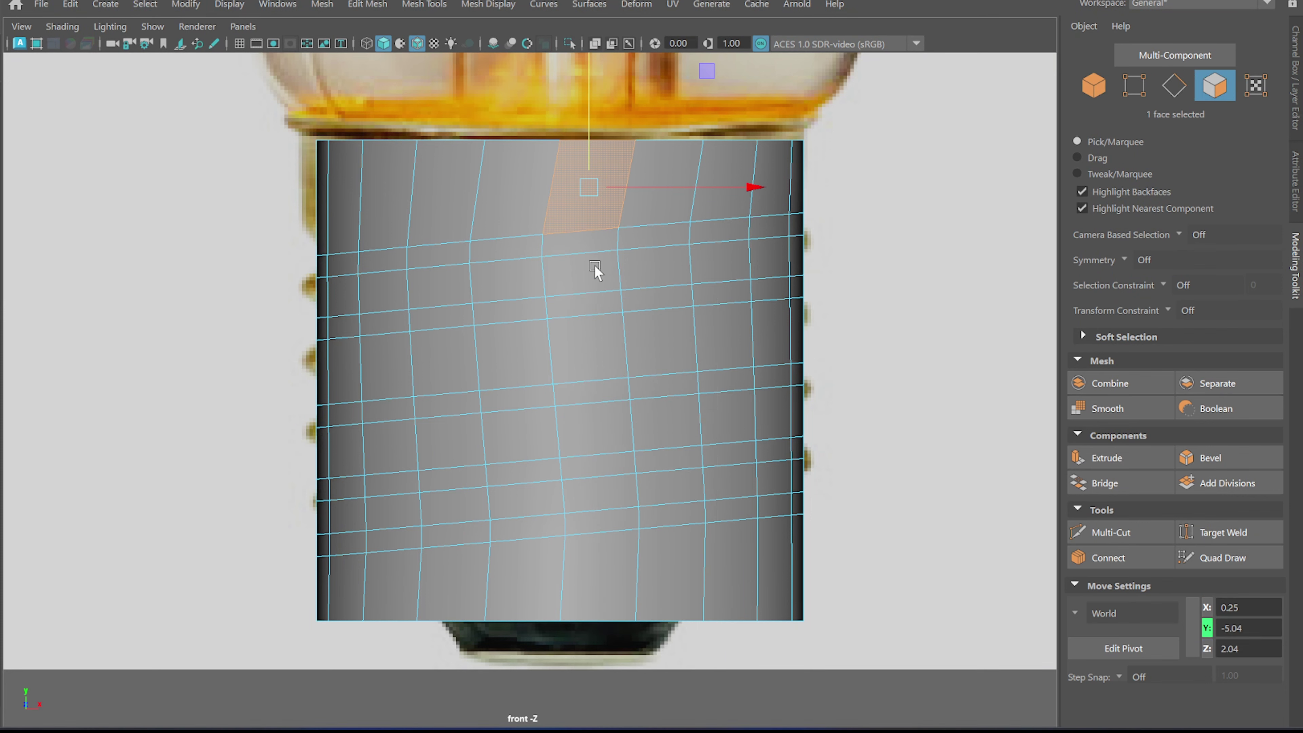
key("4")
left_click(519, 324)
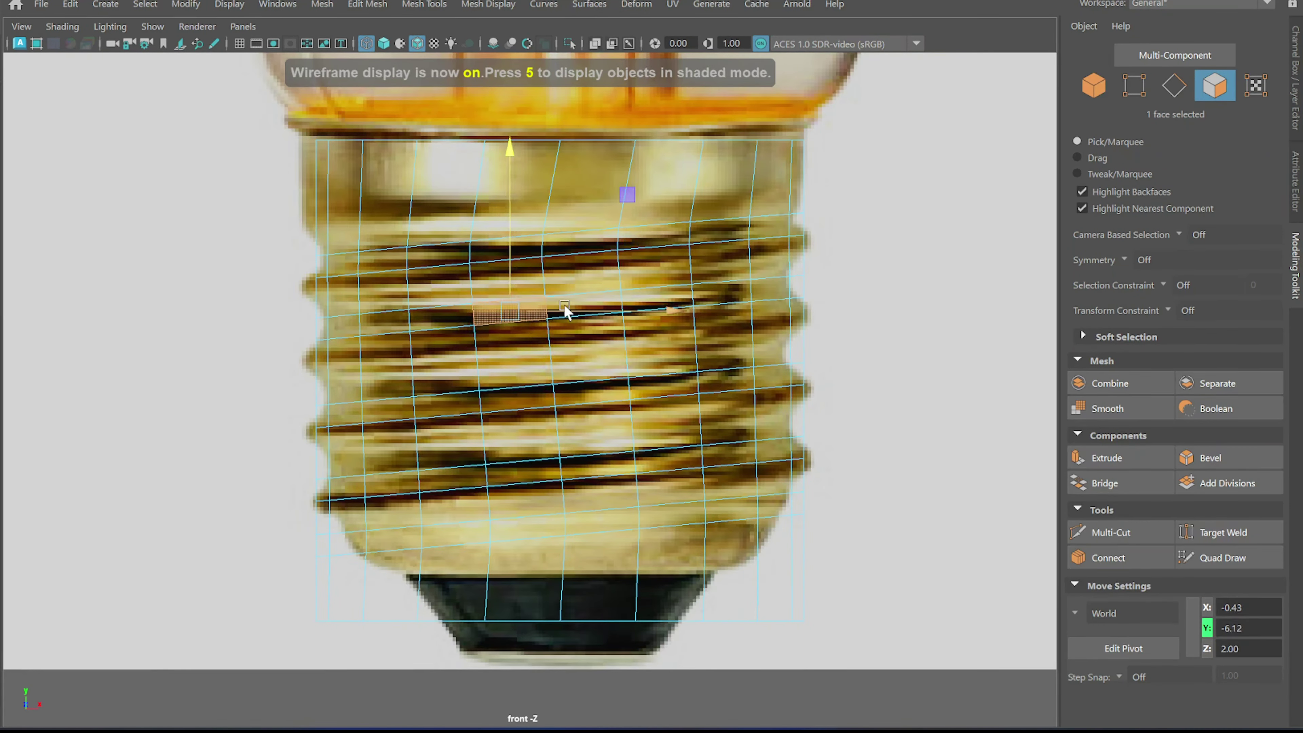
key("q")
Step: Select the five thread face loops and orbit to a perspective view of the base
double_click(590, 305, "shift")
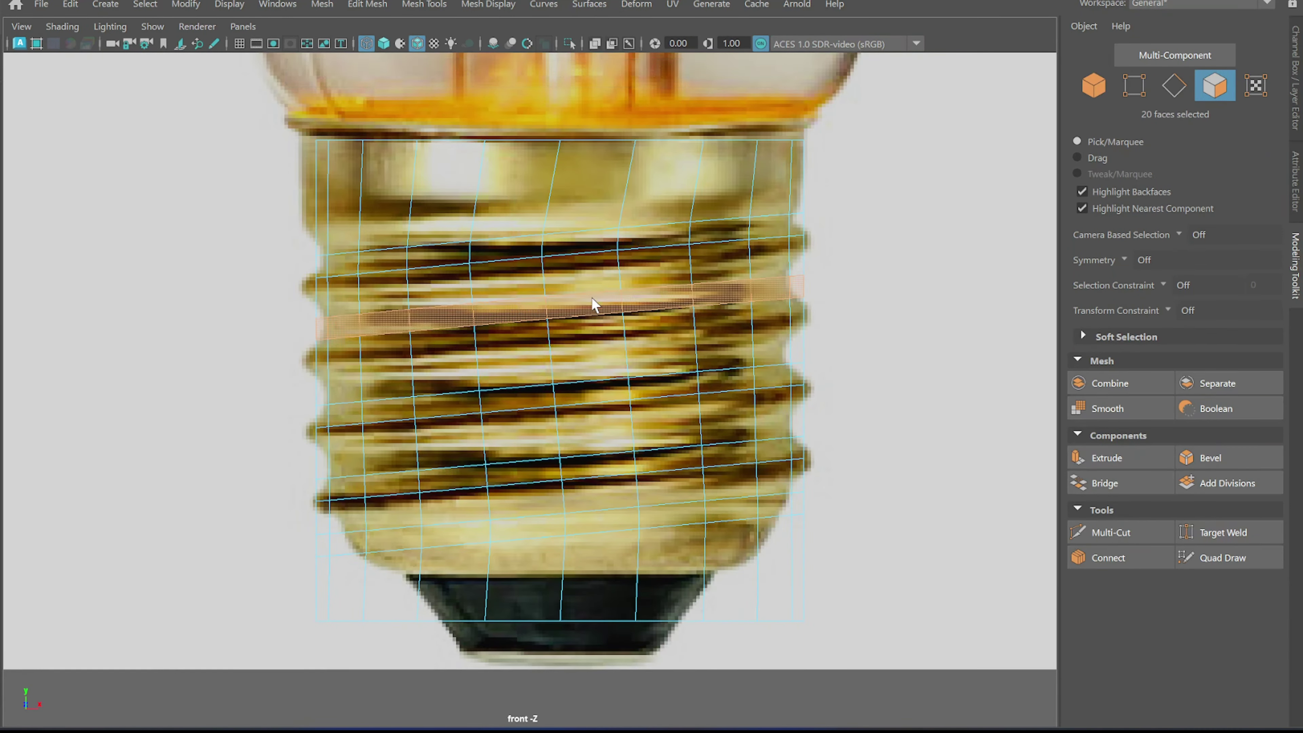
double_click(521, 246, "shift")
double_click(593, 393, "shift")
double_click(591, 468, "shift")
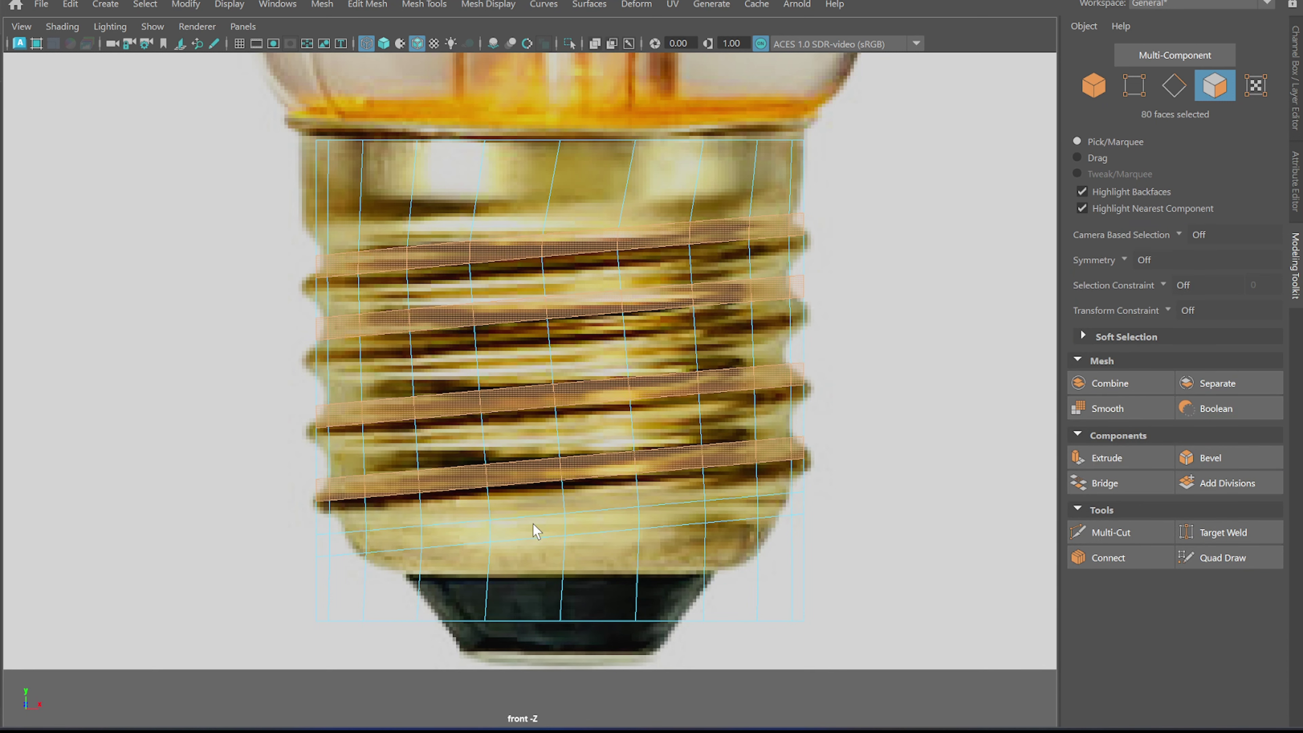
double_click(595, 520, "shift")
key("5")
scroll(529, 364, "down", 5)
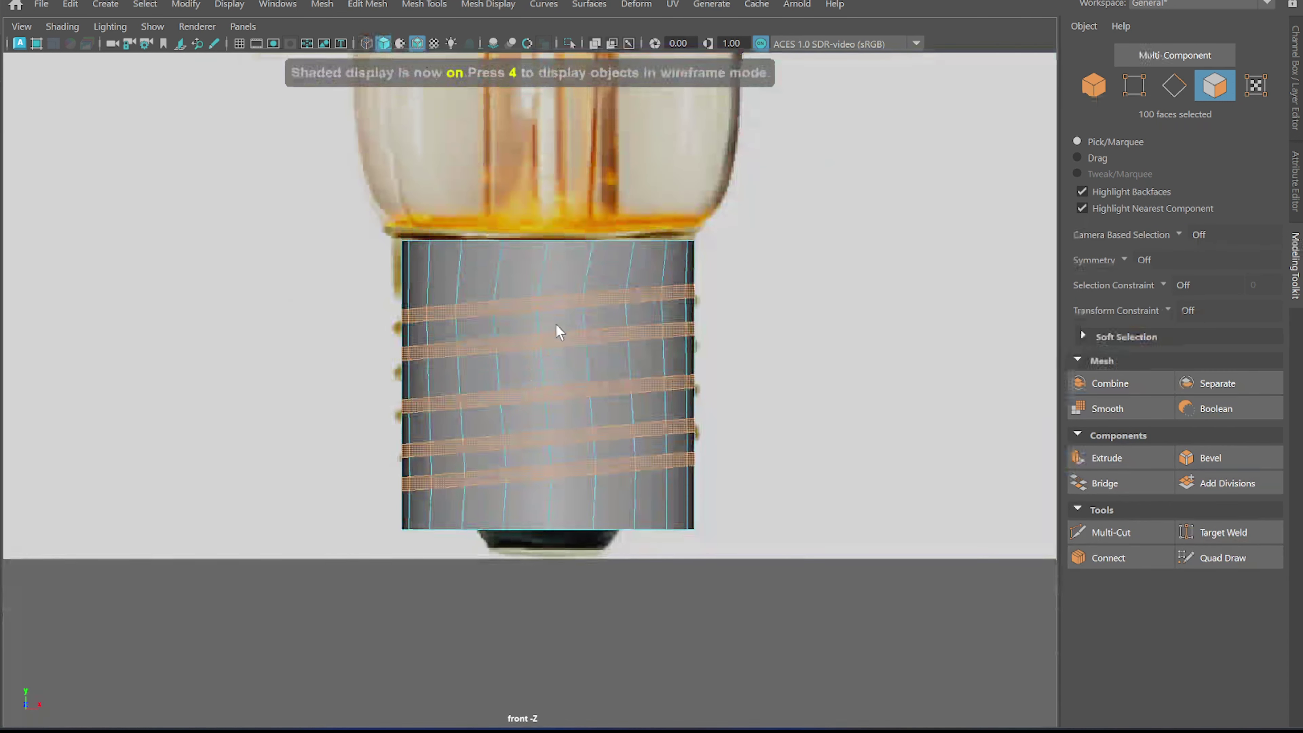
mouse_move(555, 325)
left_mouse_down("alt")
mouse_move(573, 334)
mouse_move(513, 323)
left_mouse_up("alt")
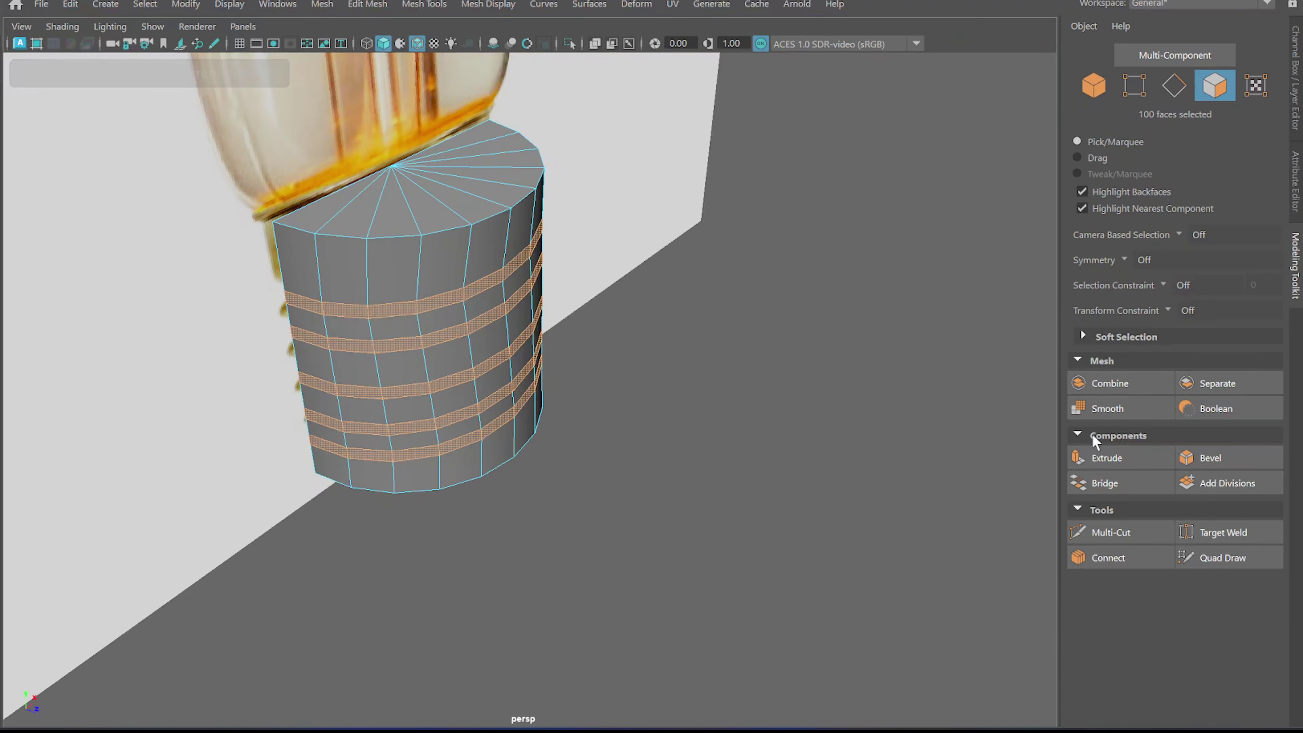
Step: Extrude the selected thread face strips outward at thickness 0.1 as raised ridges
left_click(1106, 458)
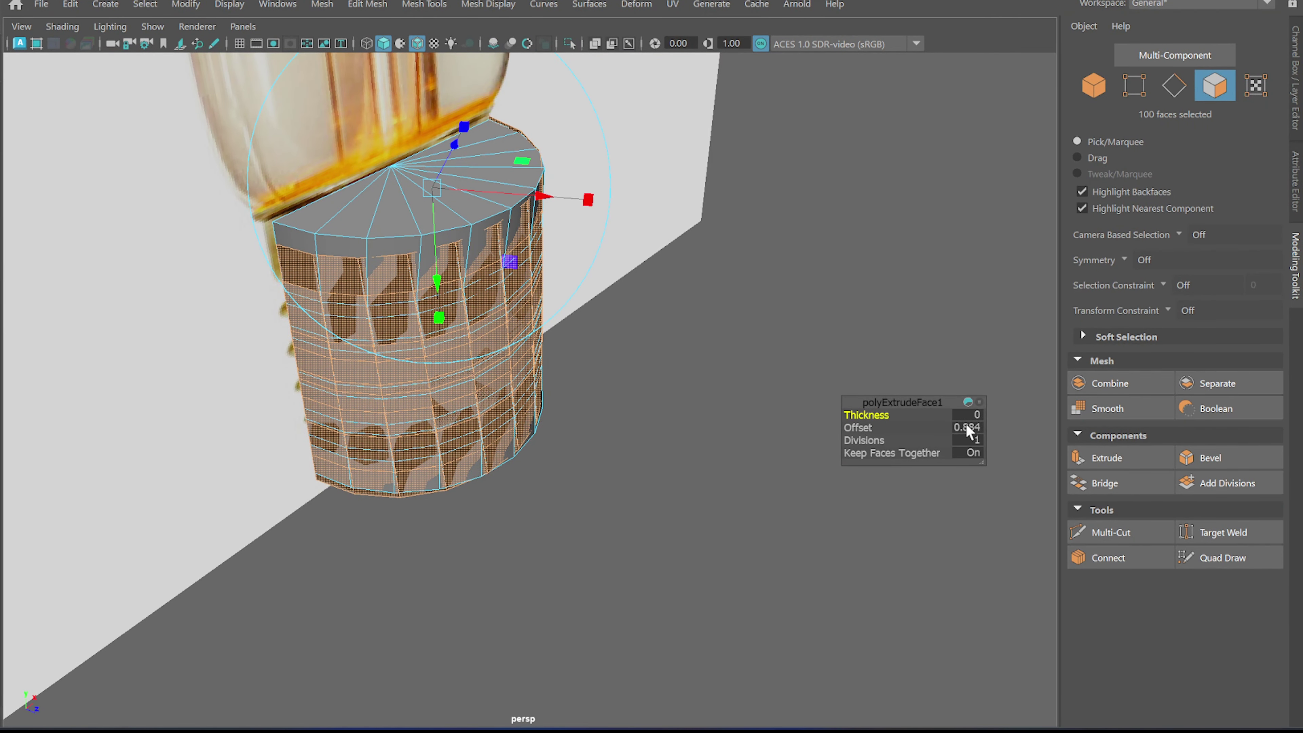
type("0")
key("Return")
left_click_drag(880, 415, 882, 415)
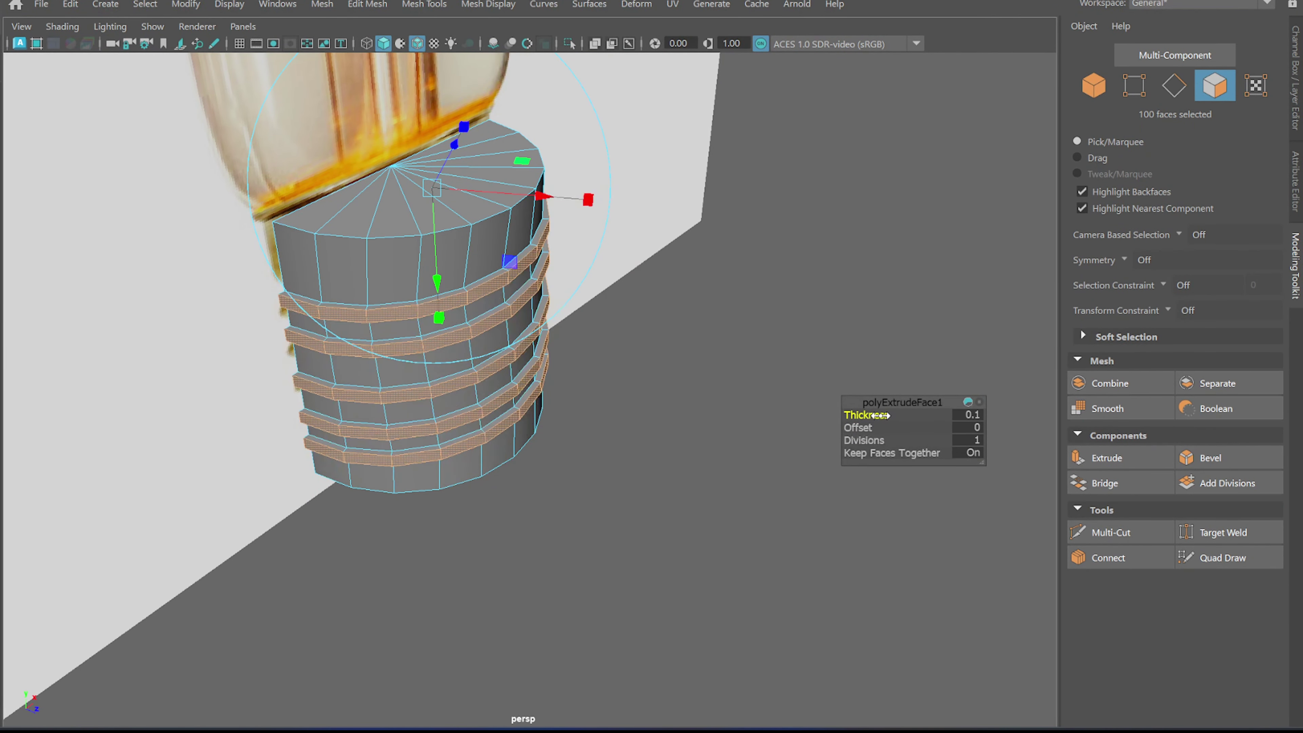
key("w")
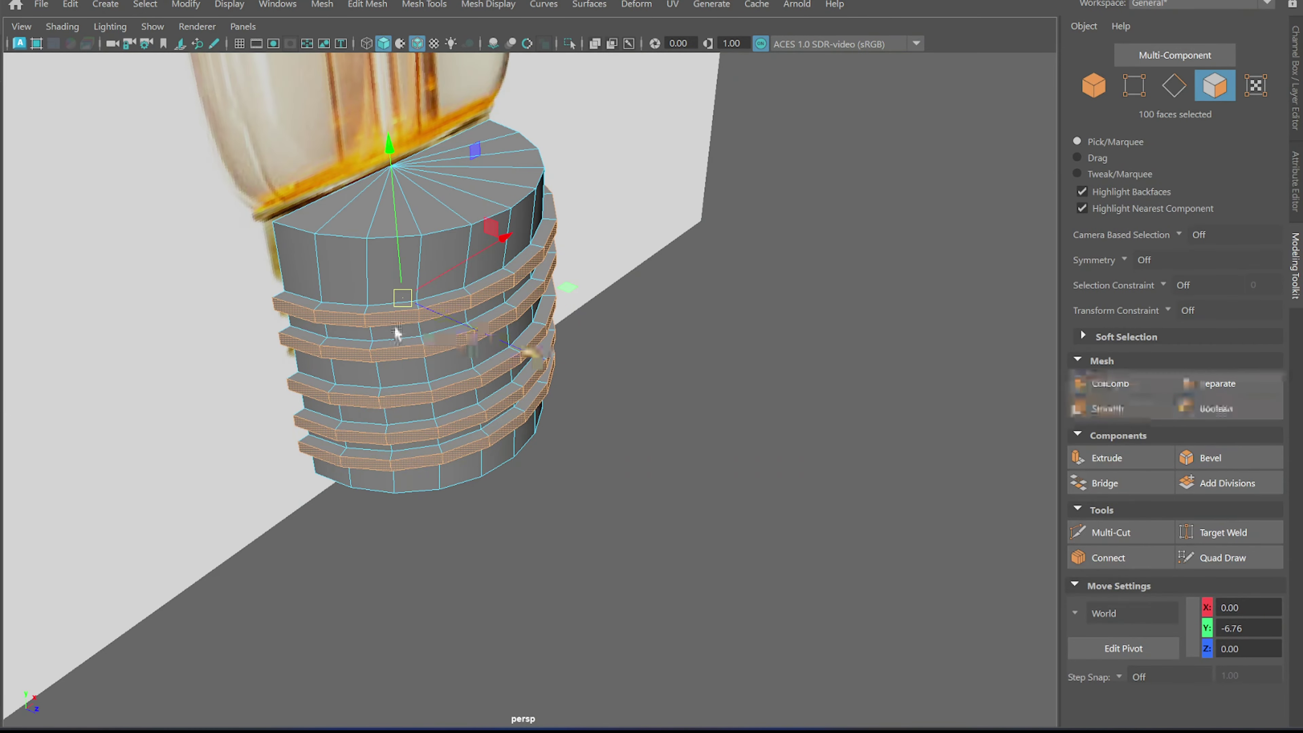
Step: Preview the ridges smoothed, orbit around the cylinder, then turn smooth preview off
key("3")
scroll(741, 326, "up", 3)
scroll(751, 351, "down", 5)
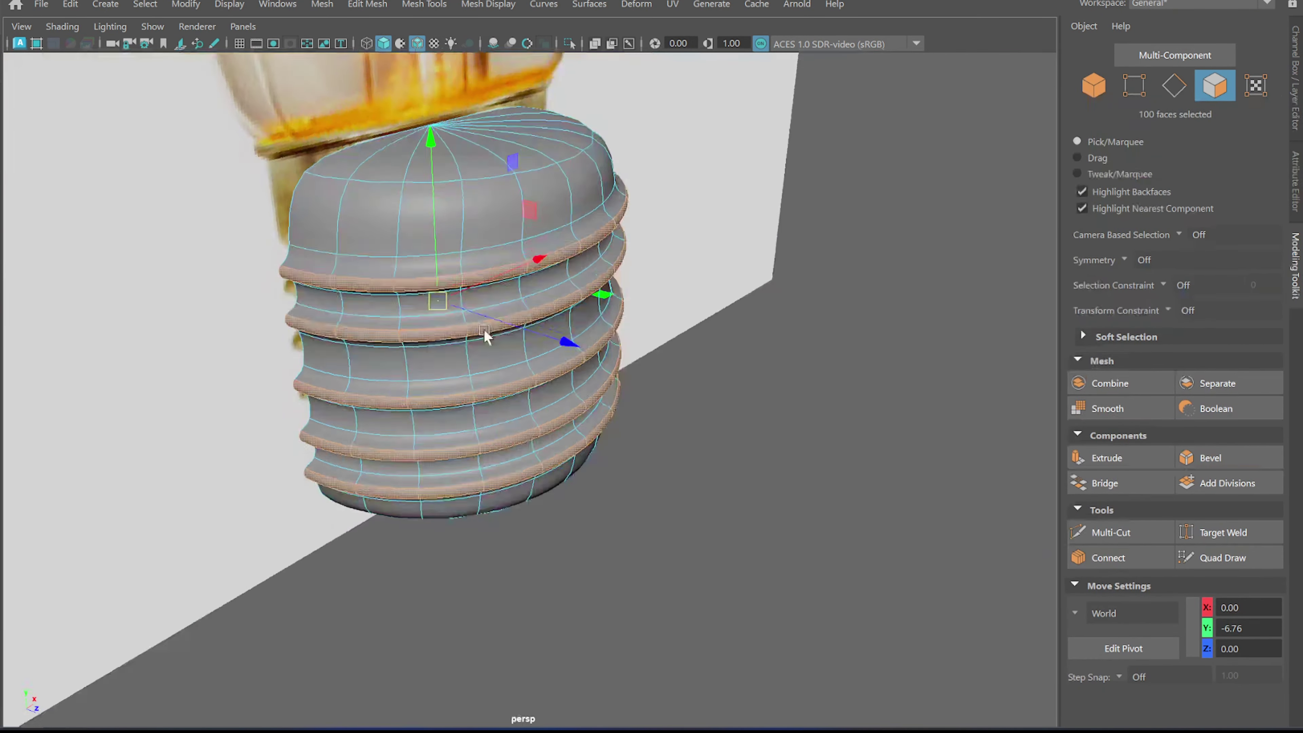
mouse_move(485, 329)
left_mouse_down("alt")
mouse_move(416, 305)
mouse_move(544, 359)
left_mouse_up("alt")
key("1")
key("space")
Step: In front wireframe view, select the top thread band's vertex rows and lower them onto the reference thread
right_click_drag(620, 297, 556, 427)
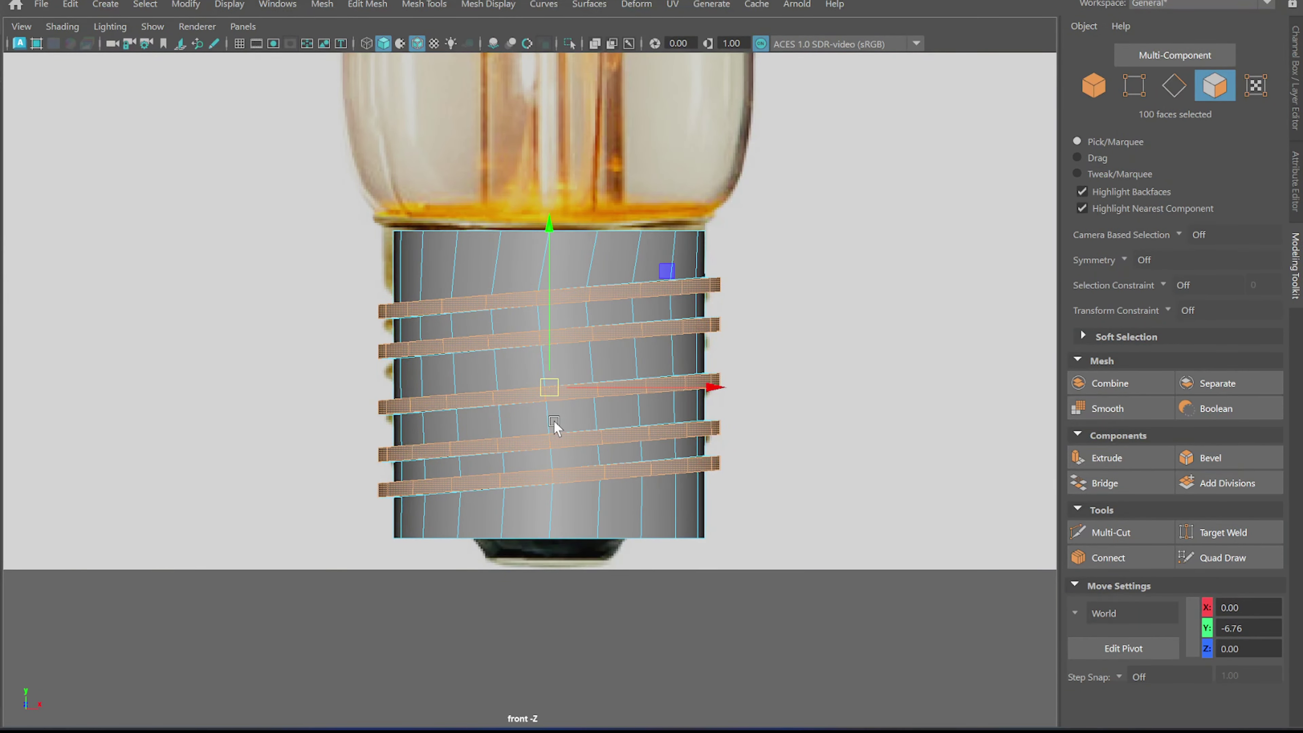
key("4")
scroll(785, 402, "up", 5)
right_click(552, 272)
right_click(620, 212)
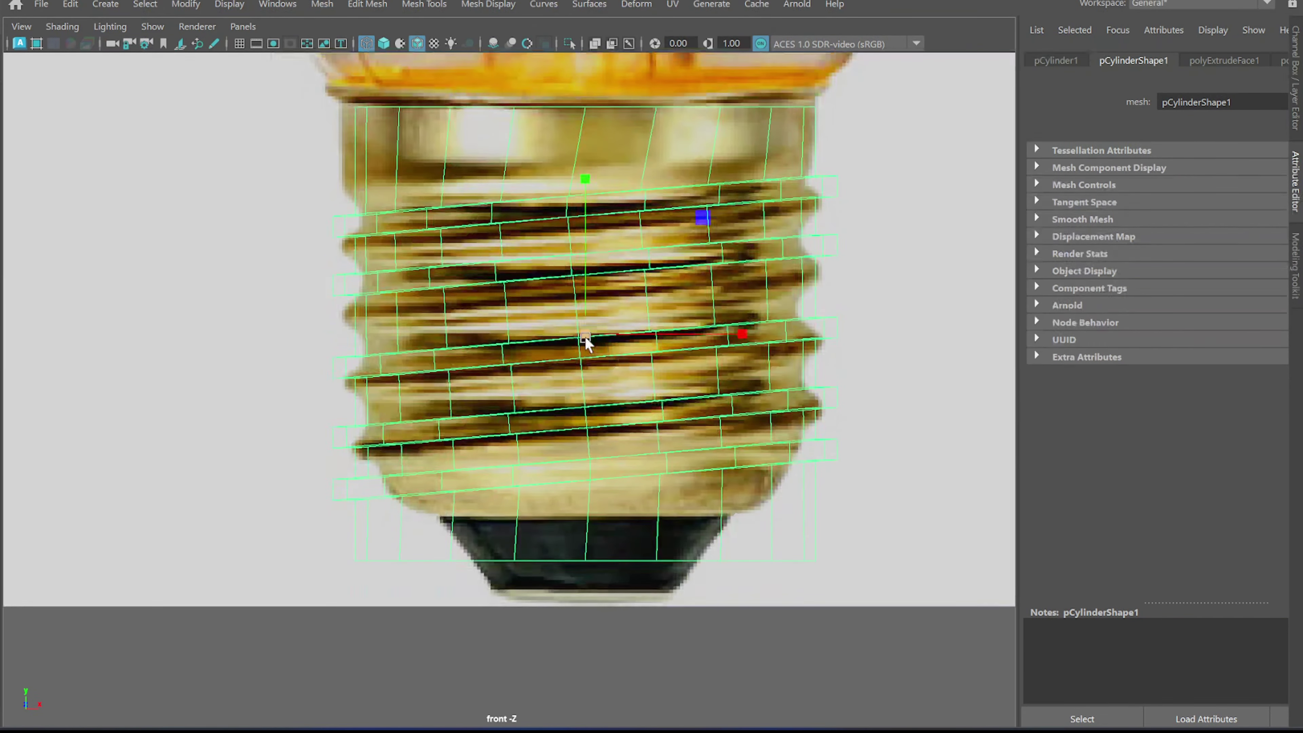
right_click_drag(500, 206, 422, 204)
mouse_move(290, 164)
left_mouse_down()
mouse_move(734, 237)
mouse_move(899, 231)
left_mouse_up()
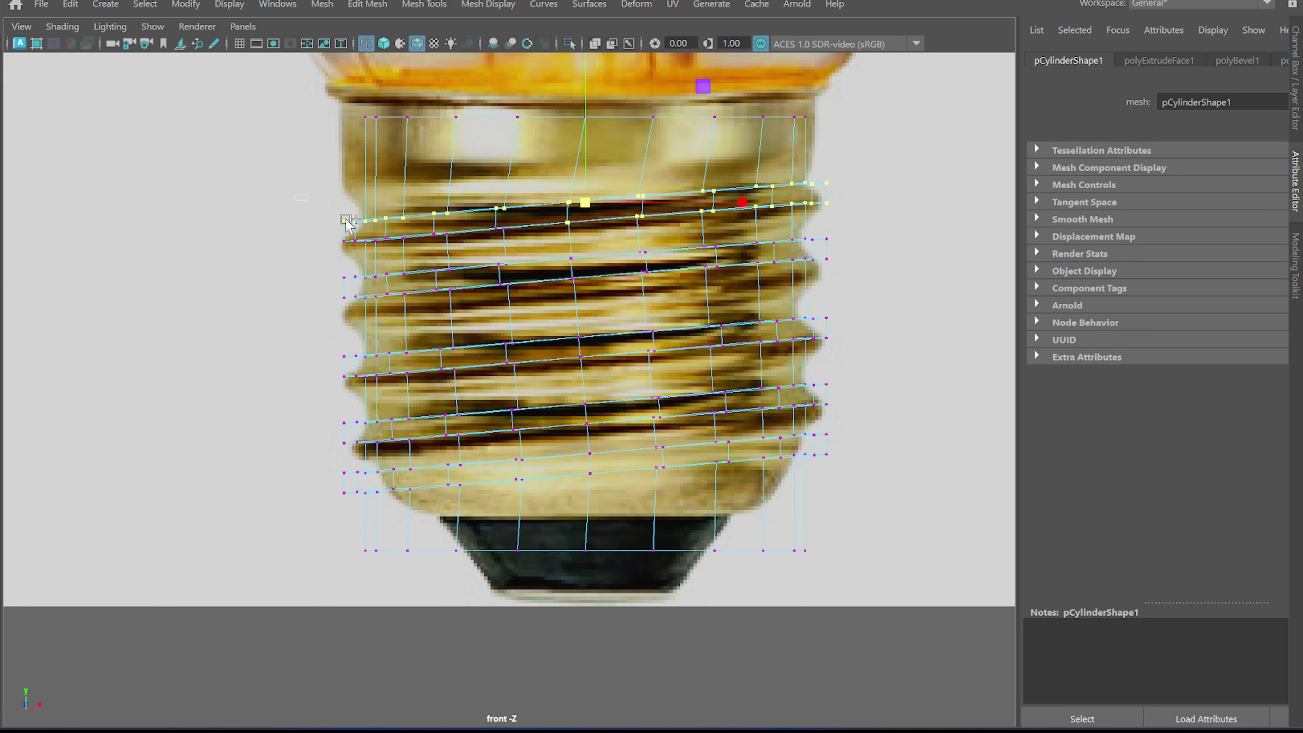
left_click_drag(586, 154, 586, 161)
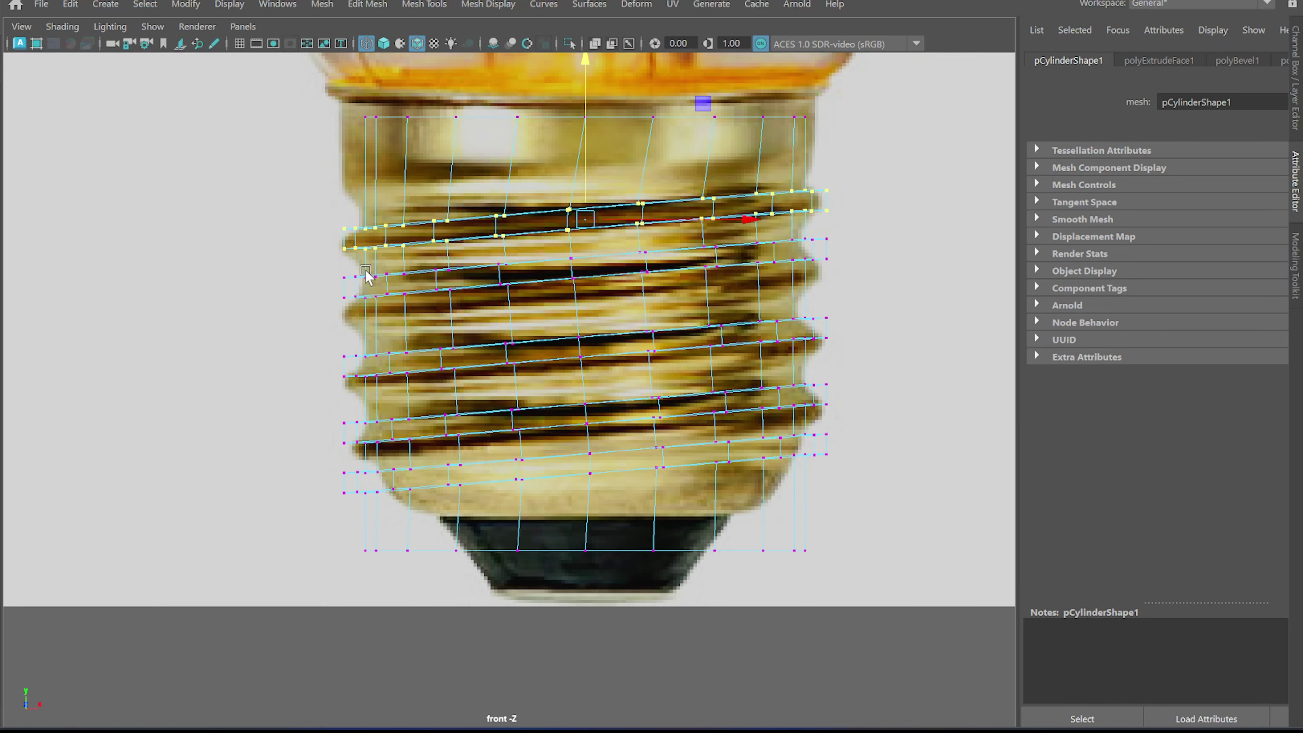
Step: Select and lower the next two thread bands' vertex rows to match the photo
left_click_drag(617, 288, 617, 285)
left_click_drag(631, 239, 739, 280, "shift")
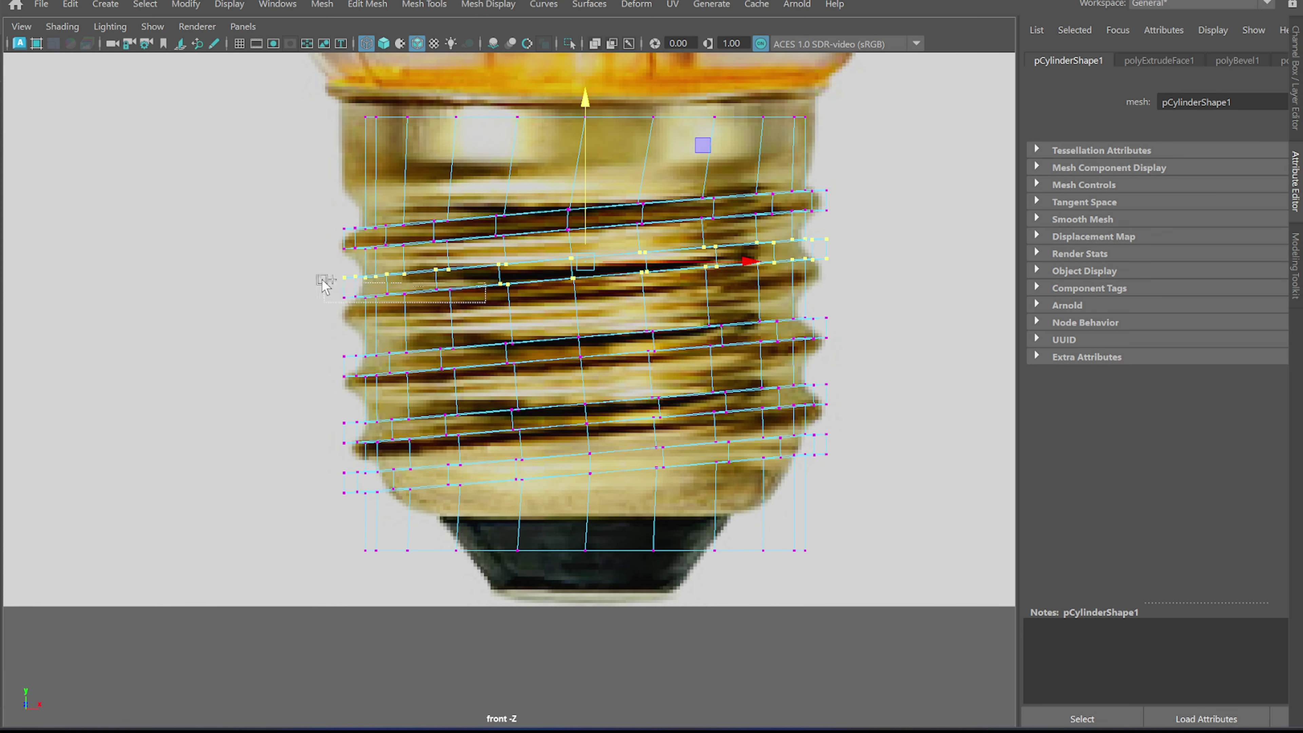
left_click_drag(590, 174, 602, 186)
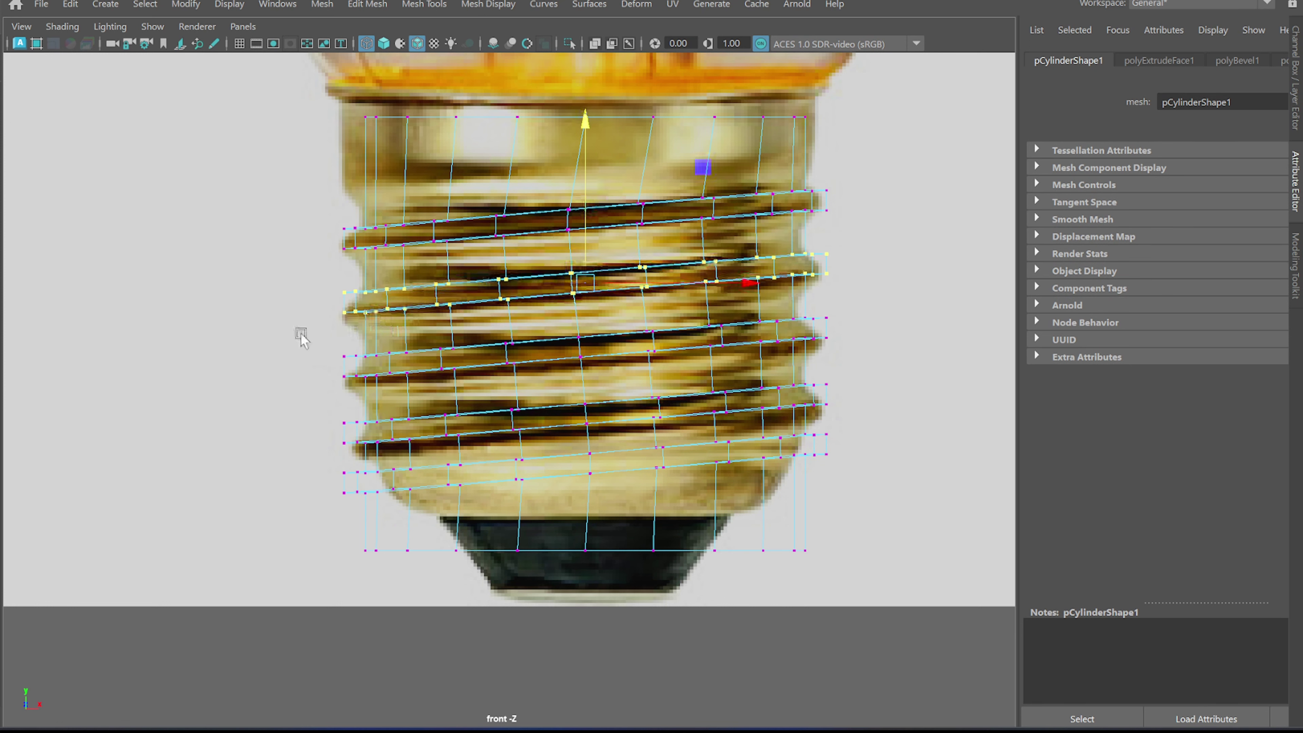
left_click_drag(895, 357, 895, 356)
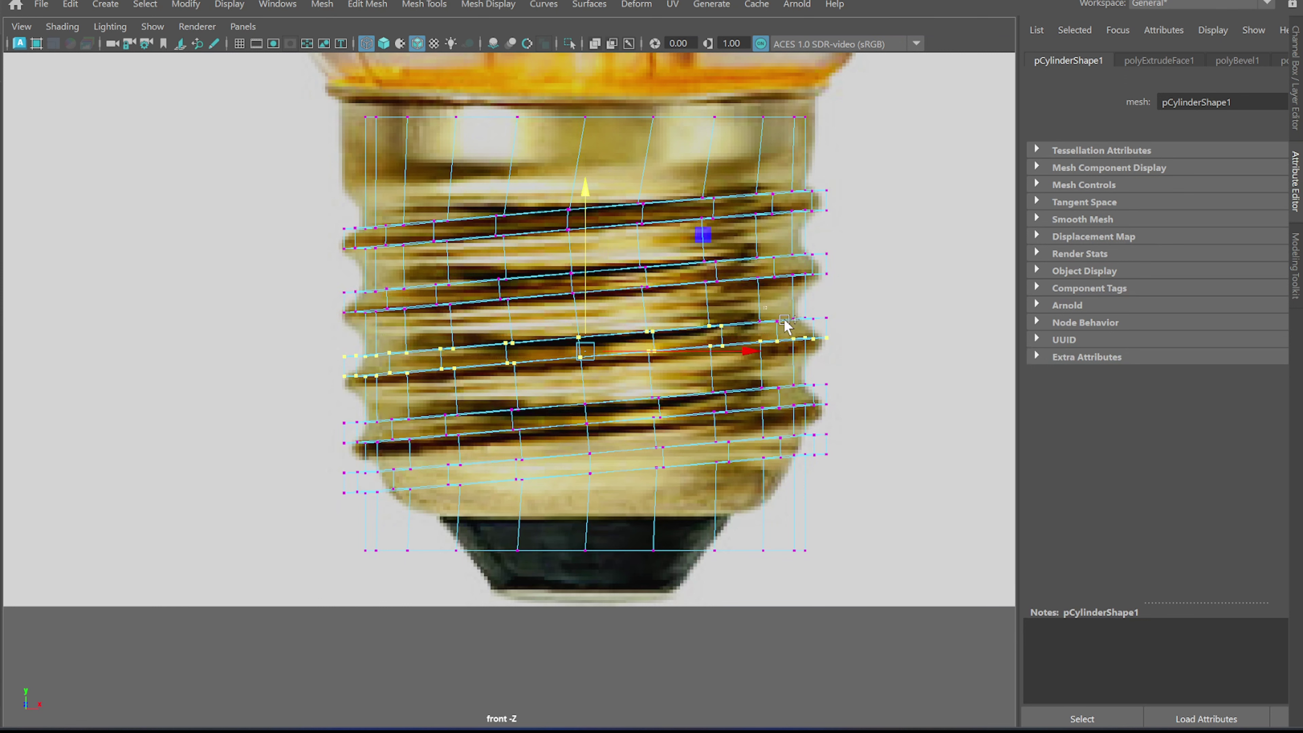
left_click_drag(591, 222, 593, 230)
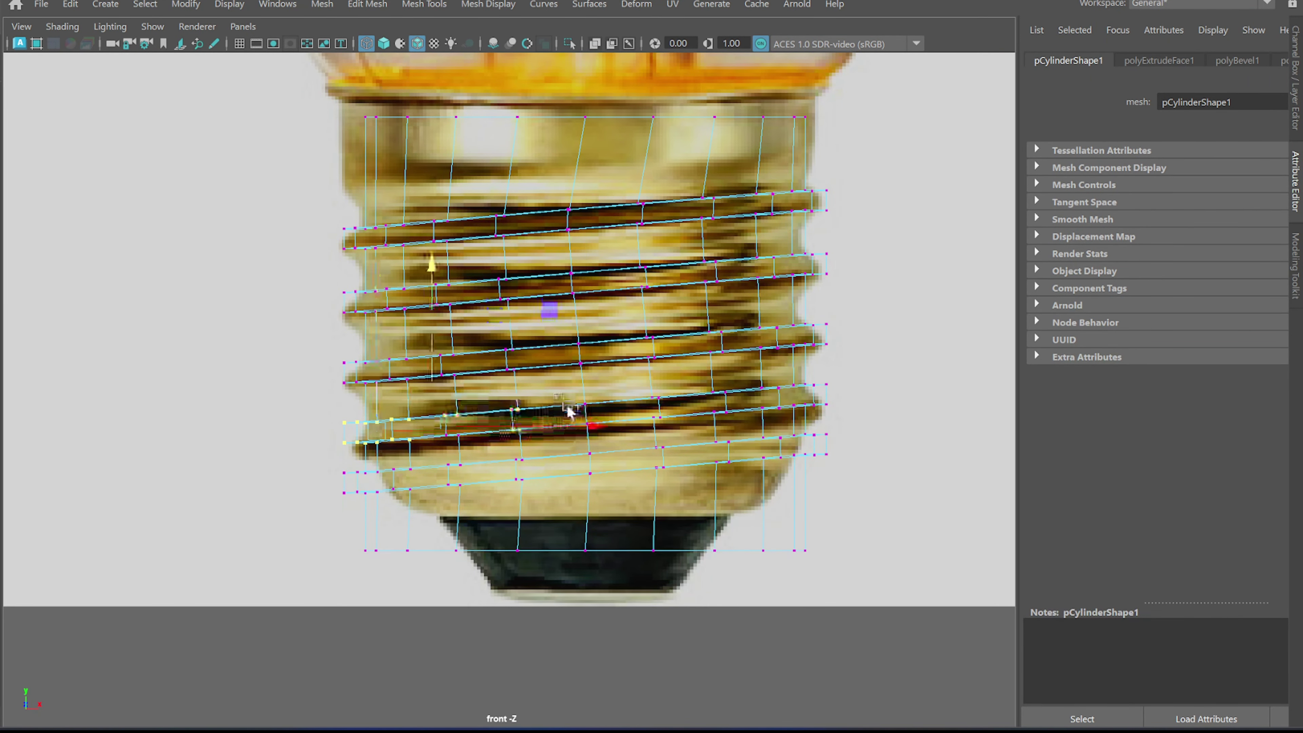
Step: Select the lower band's vertices on both sides, then clear and reselect the cylinder in shaded mode
left_click_drag(569, 411, 700, 415, "shift")
left_click_drag(827, 411, 631, 414, "shift")
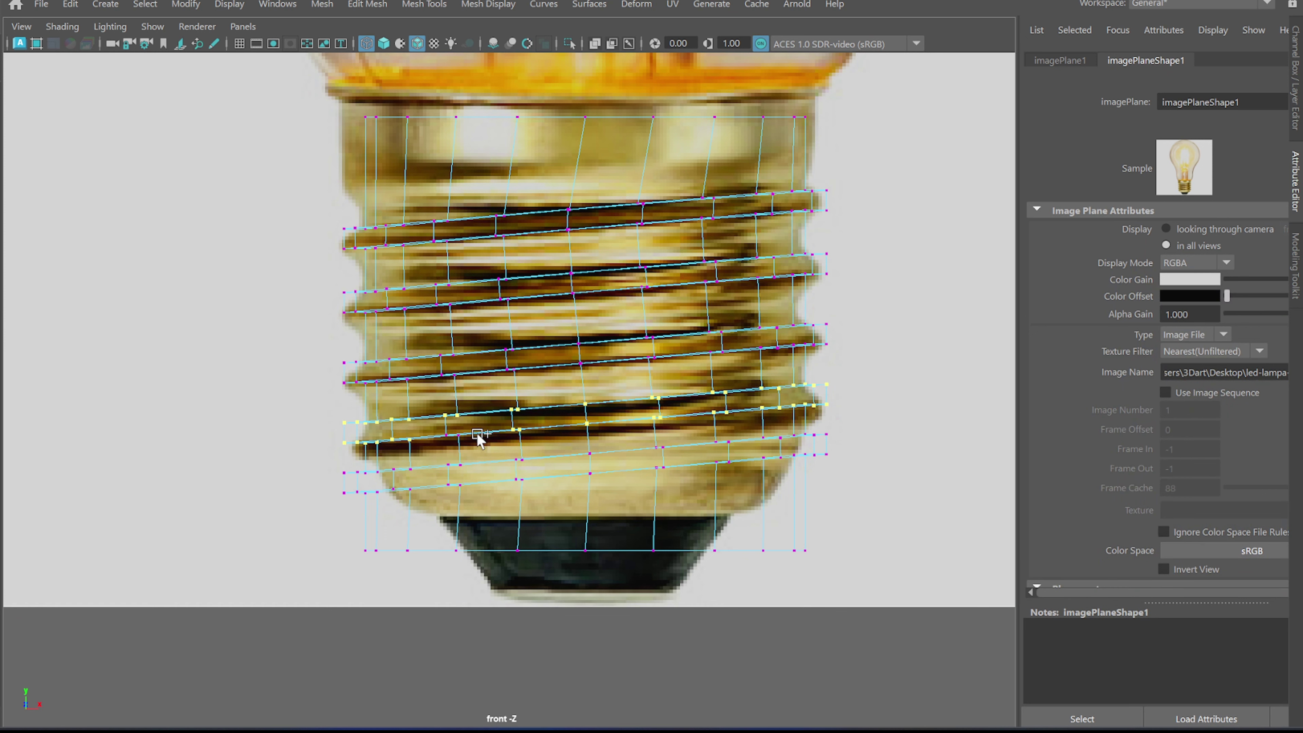
left_click_drag(317, 418, 671, 447, "shift")
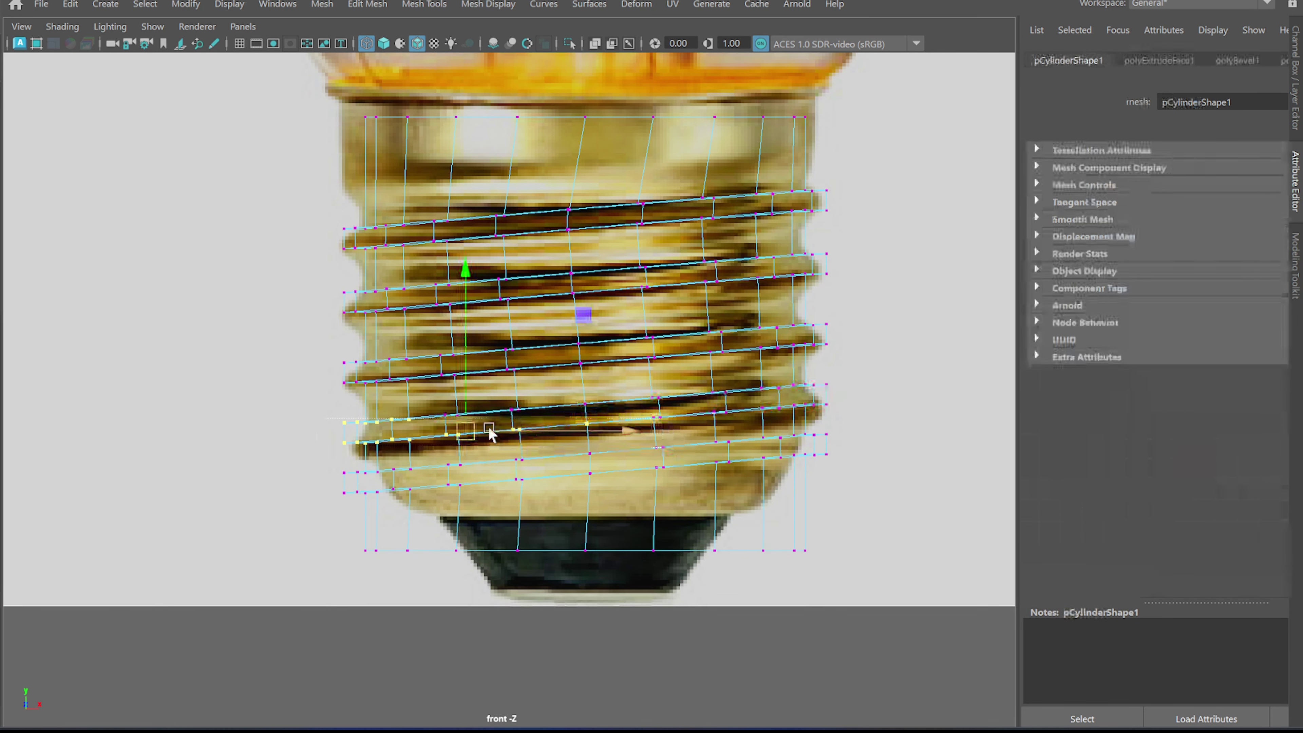
left_click(731, 436)
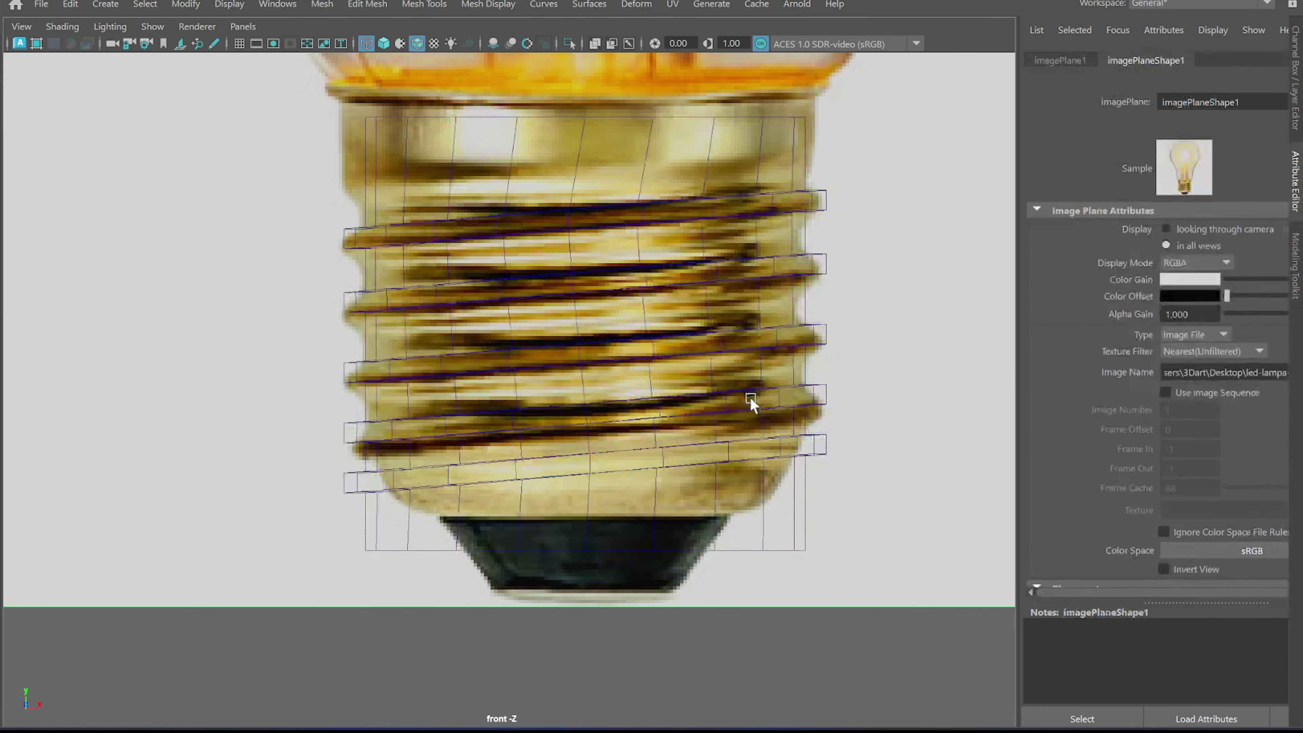
right_click(643, 366)
right_click(623, 365)
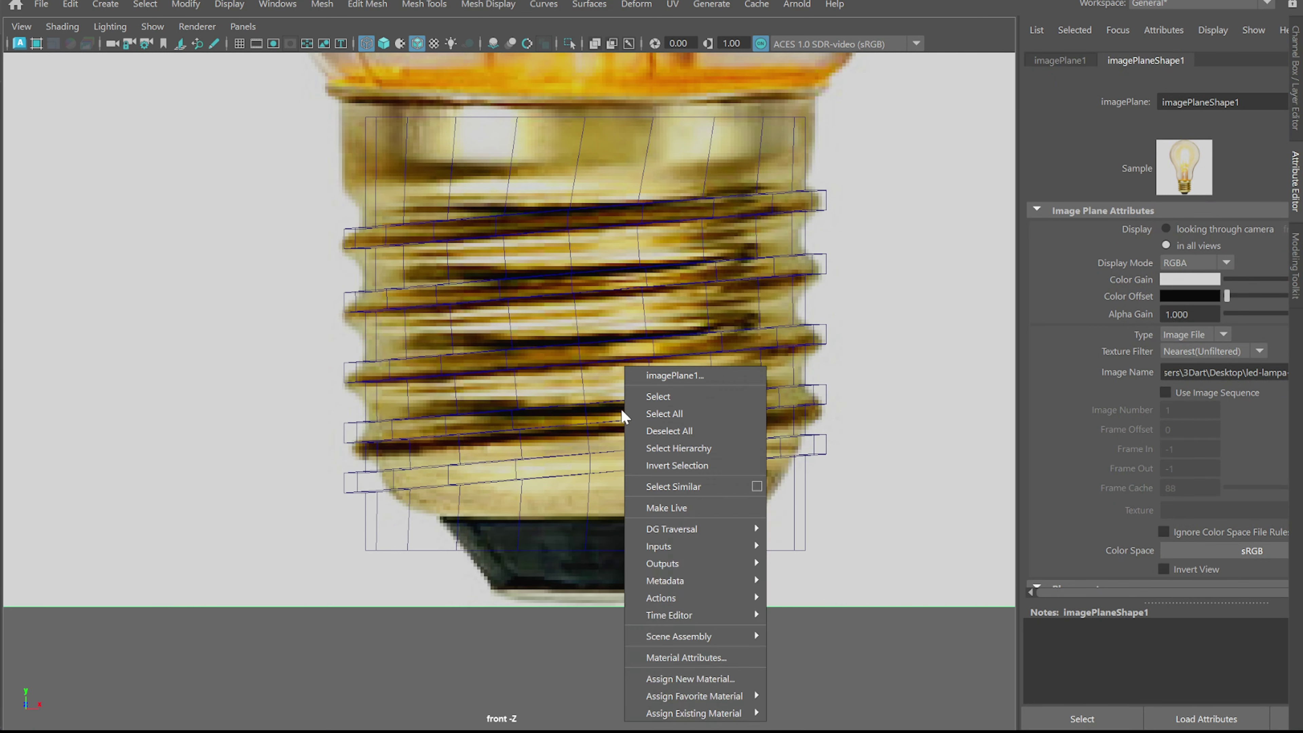
left_click(575, 431)
key("5")
right_click_drag(576, 244, 566, 311)
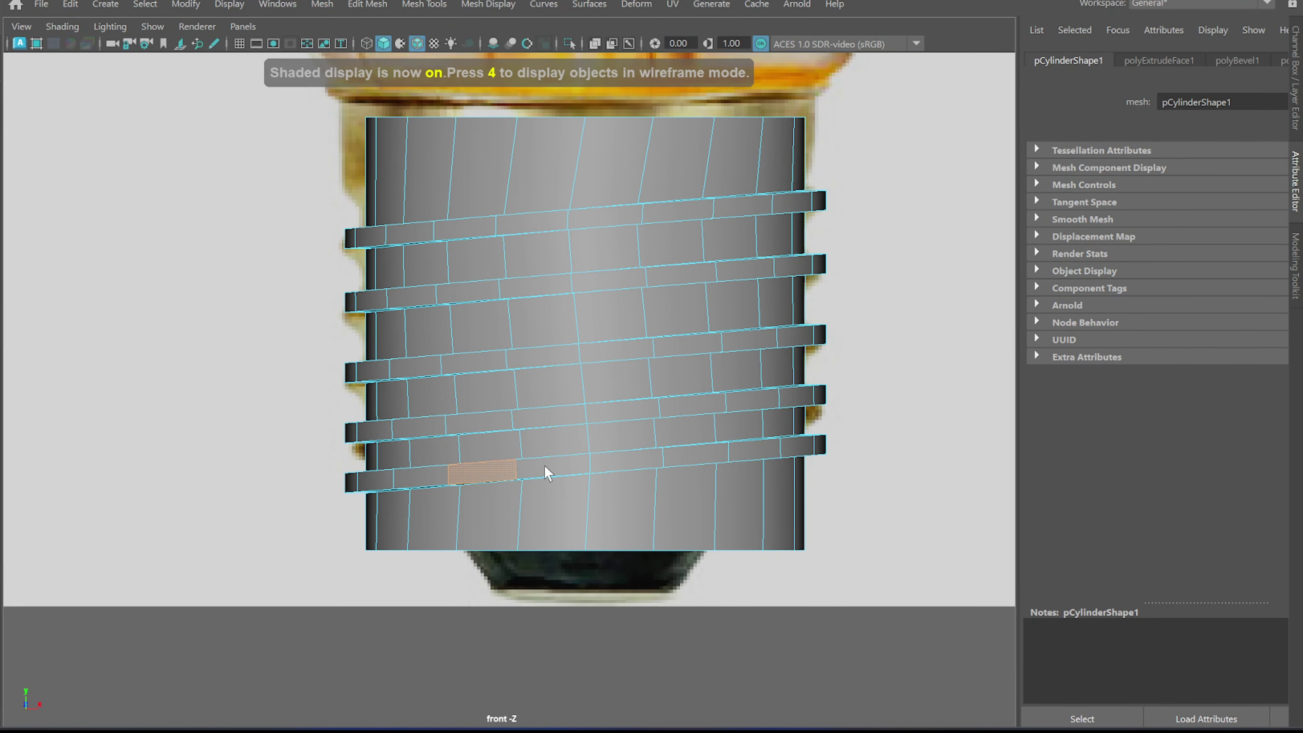
Step: Select the lowest thread band's face loop, convert it to vertices, and briefly open the UV Editor
double_click(536, 469)
left_click(1295, 267)
left_click(1133, 85)
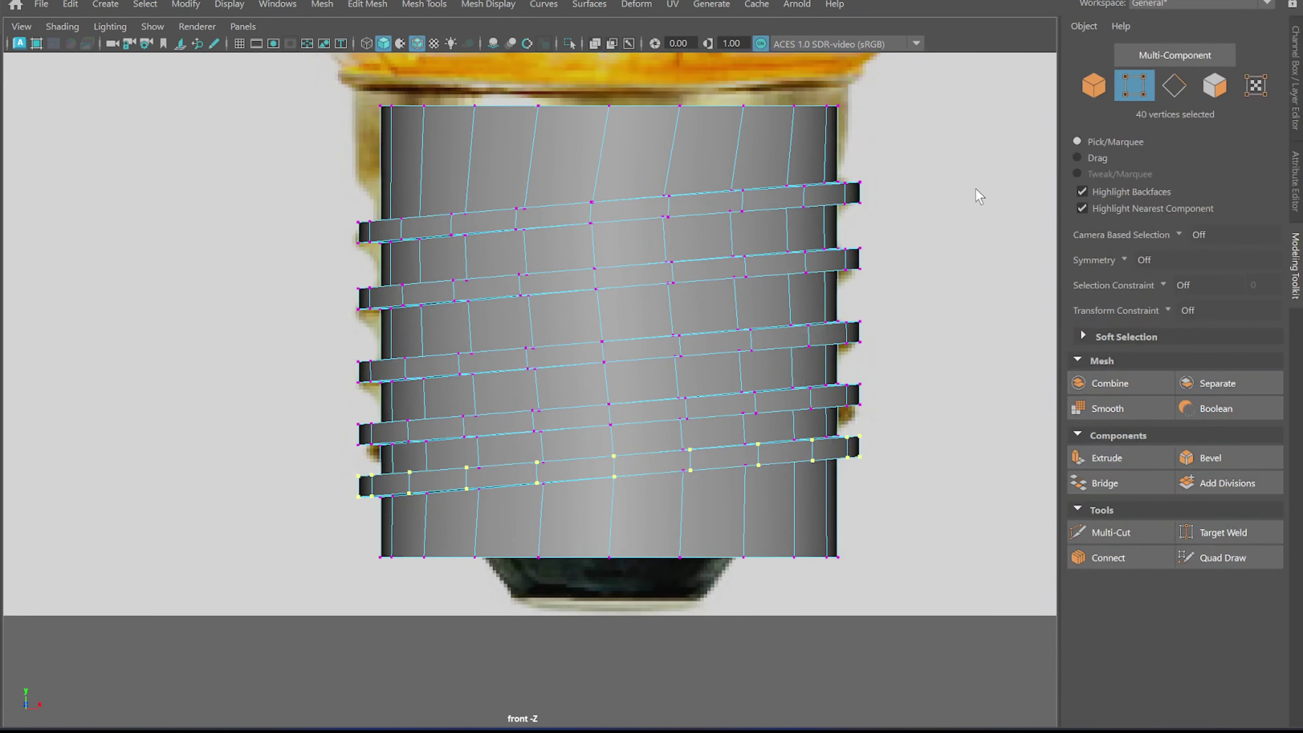
left_click(673, 4)
left_click(688, 23)
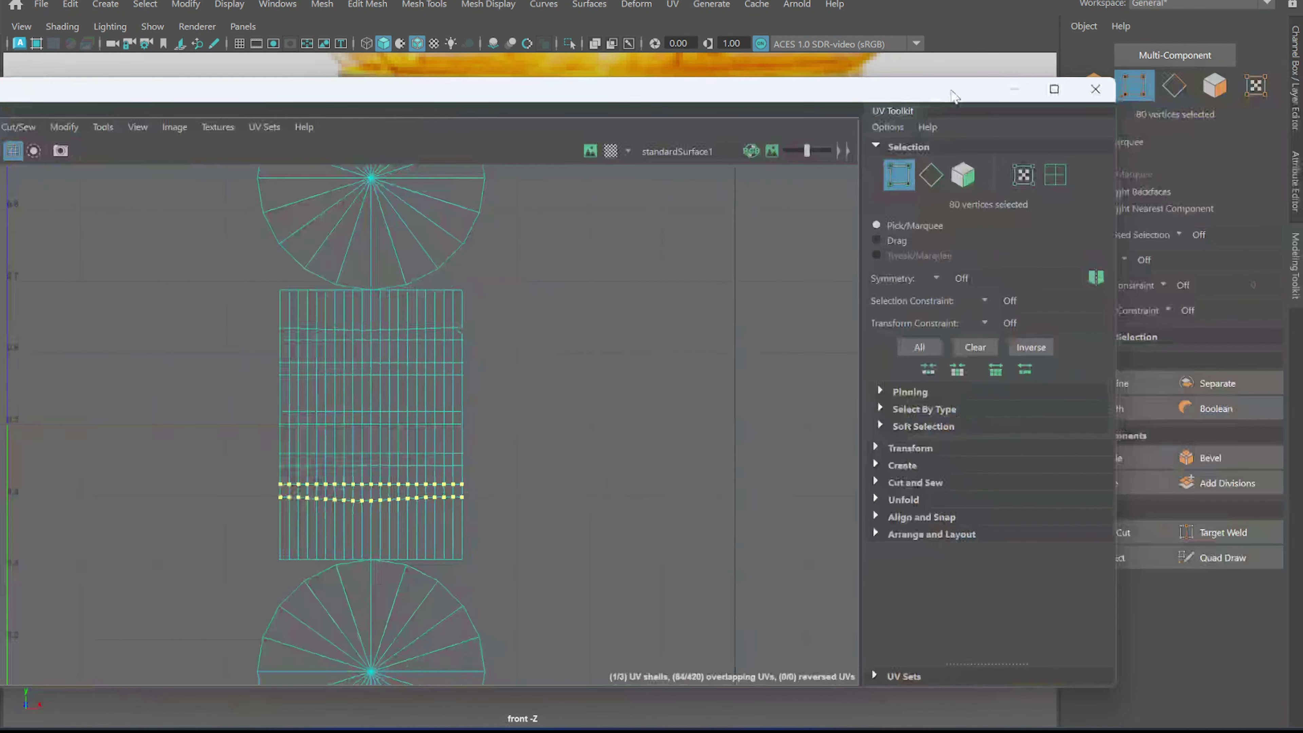
left_click_drag(1257, 81, 10, 85)
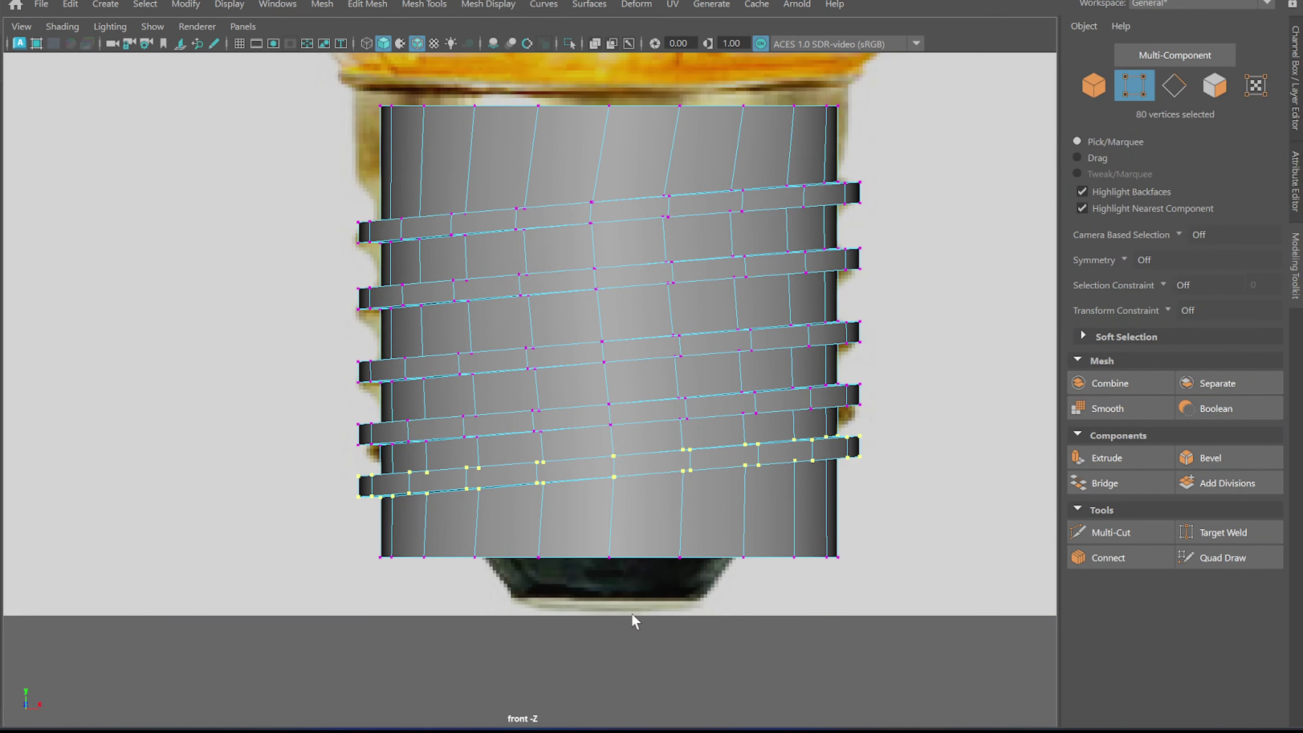
Step: Check the mesh in perspective, then in front wireframe lower the bottom two bands' vertex rows onto the reference
key("space")
mouse_move(644, 449)
left_mouse_down()
mouse_move(785, 436)
mouse_move(491, 345)
mouse_move(477, 437)
left_mouse_up()
key("space")
key("w")
key("4")
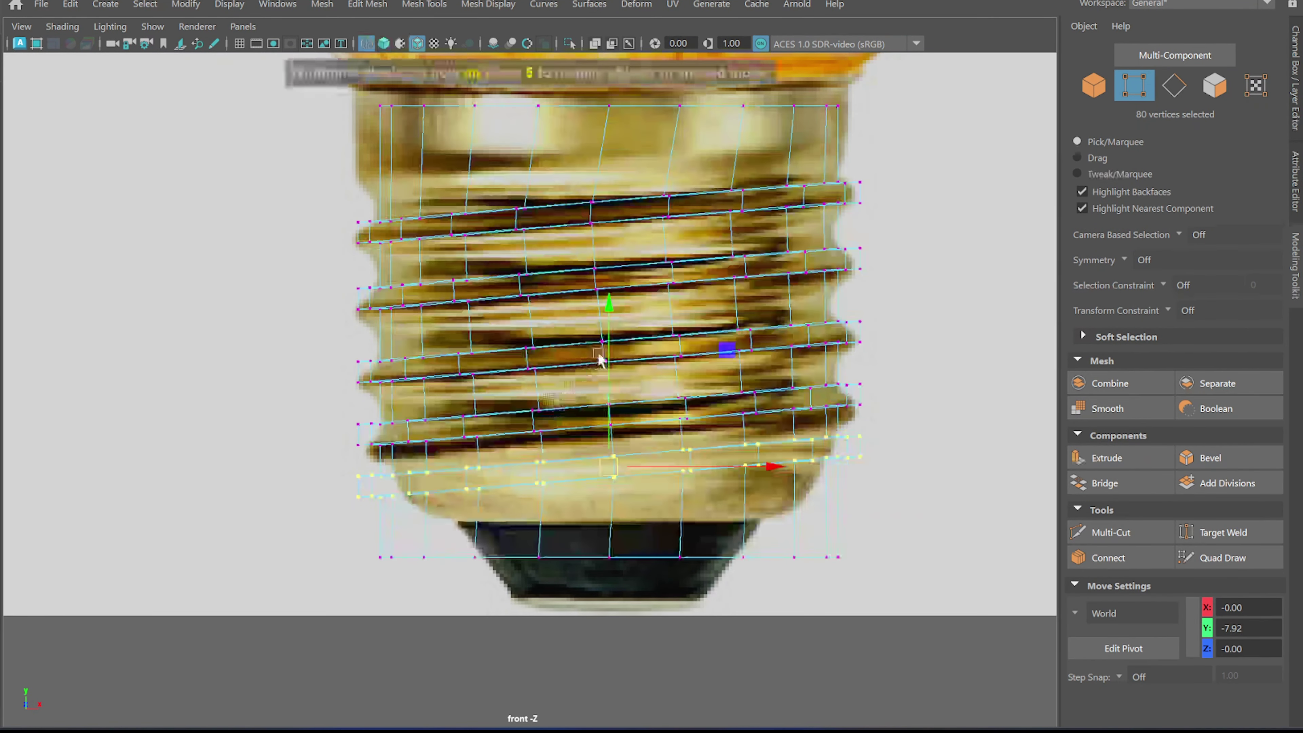
left_click_drag(611, 357, 521, 411)
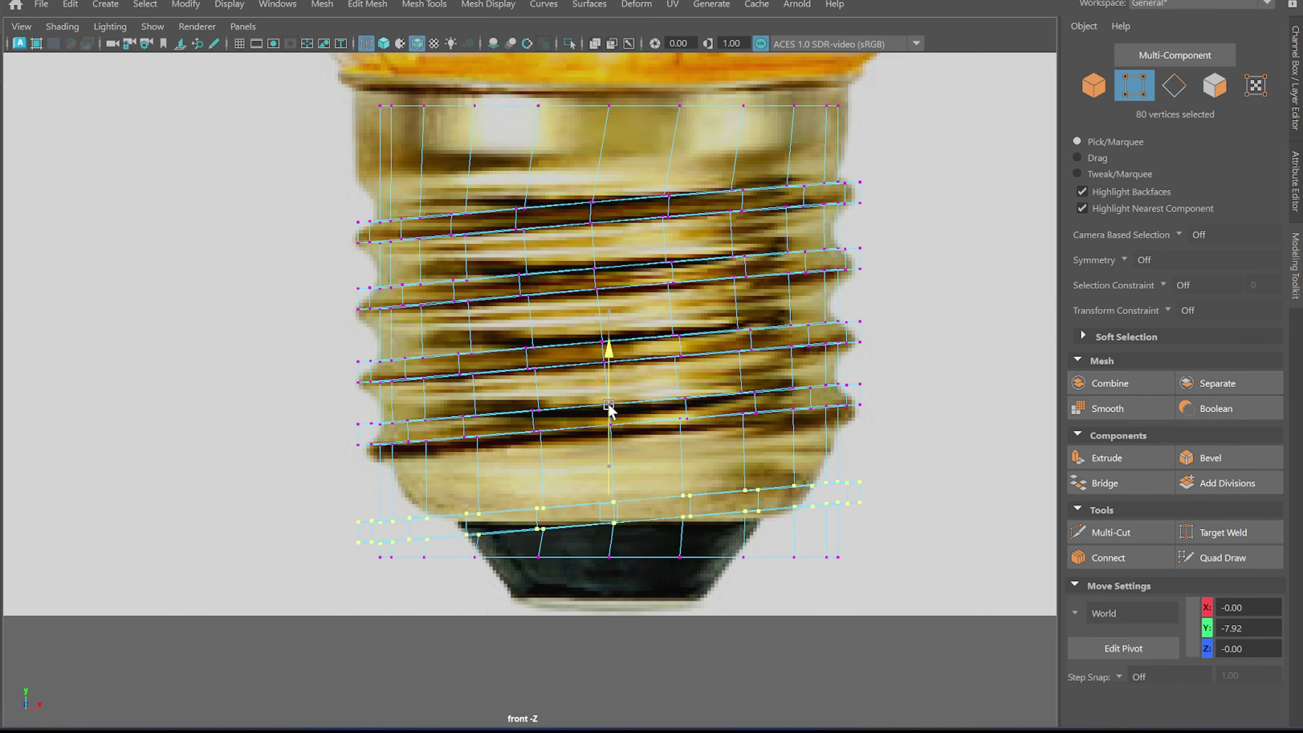
left_click_drag(822, 461, 939, 446)
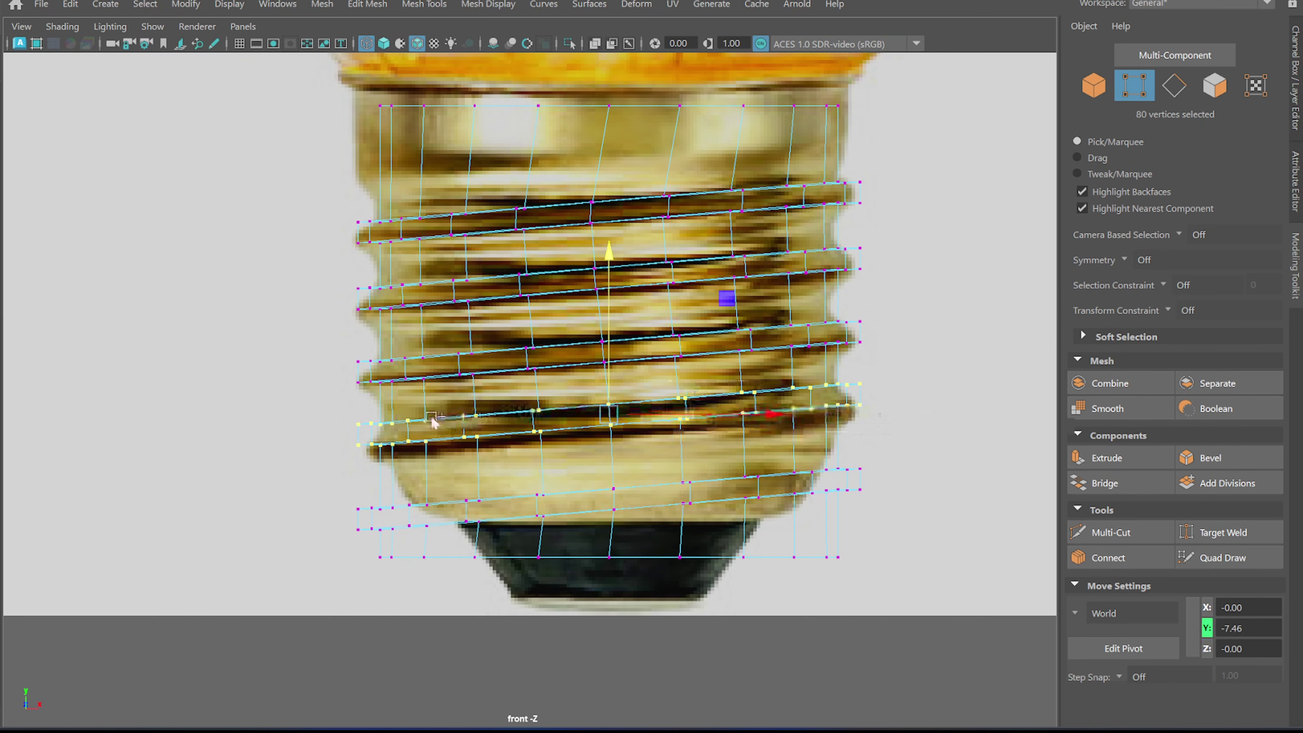
left_click_drag(604, 324, 614, 328)
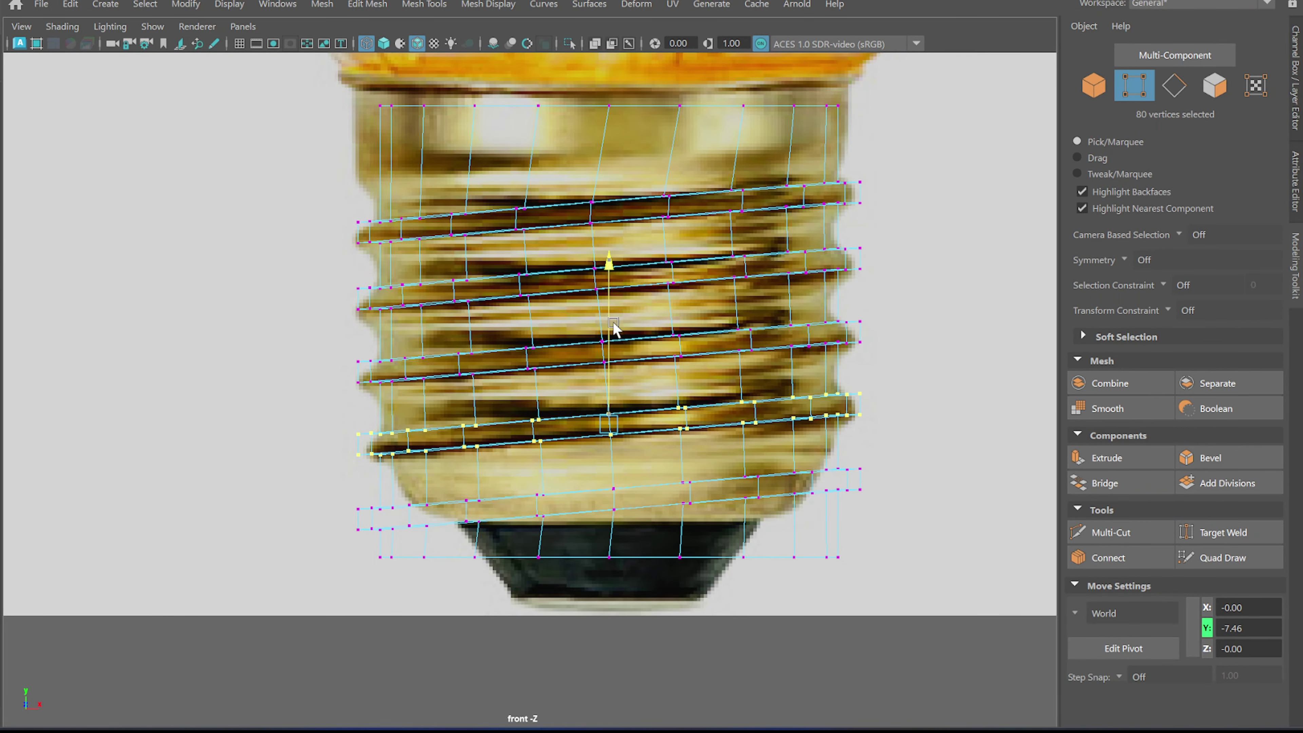
mouse_move(614, 329)
right_mouse_down()
mouse_move(589, 409)
mouse_move(618, 374)
right_mouse_up()
Step: Delete the cylinder's lower faces and switch to edge mode to view the open bottom
key("5")
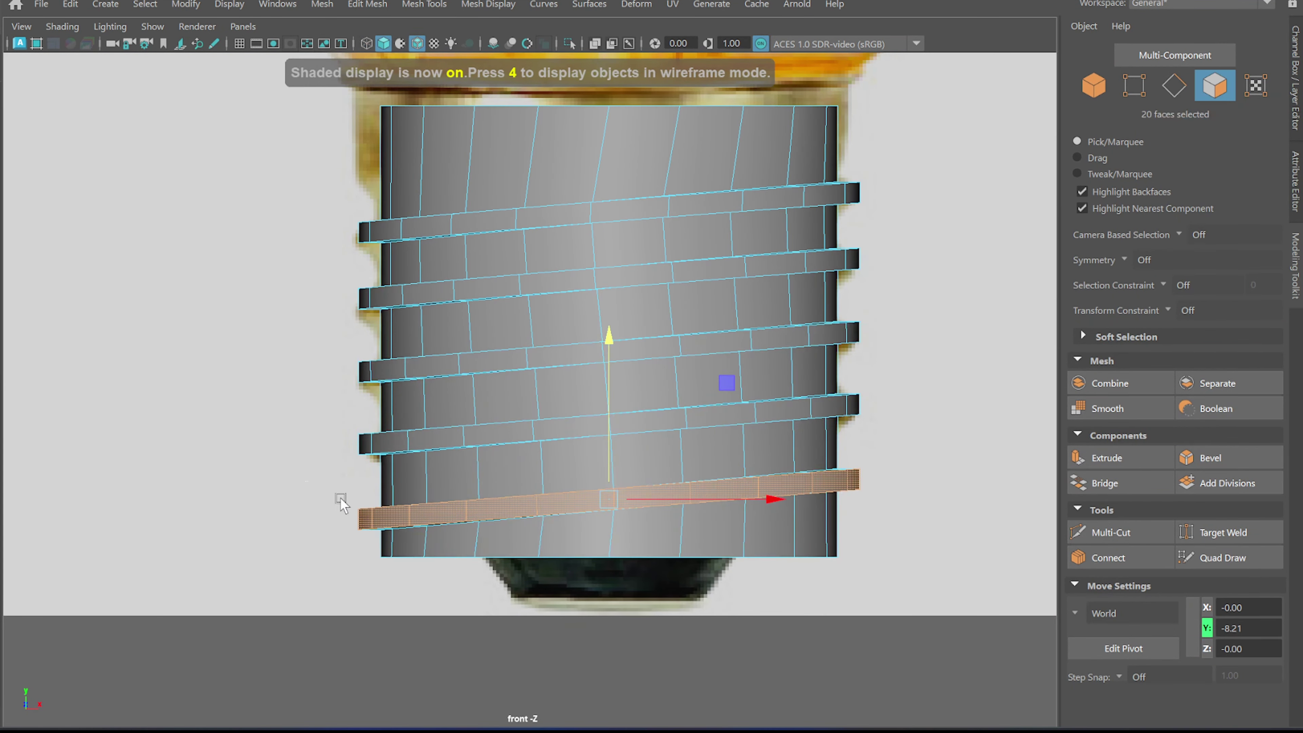
left_click_drag(341, 506, 923, 557)
key("Delete")
right_click_drag(703, 243, 712, 207)
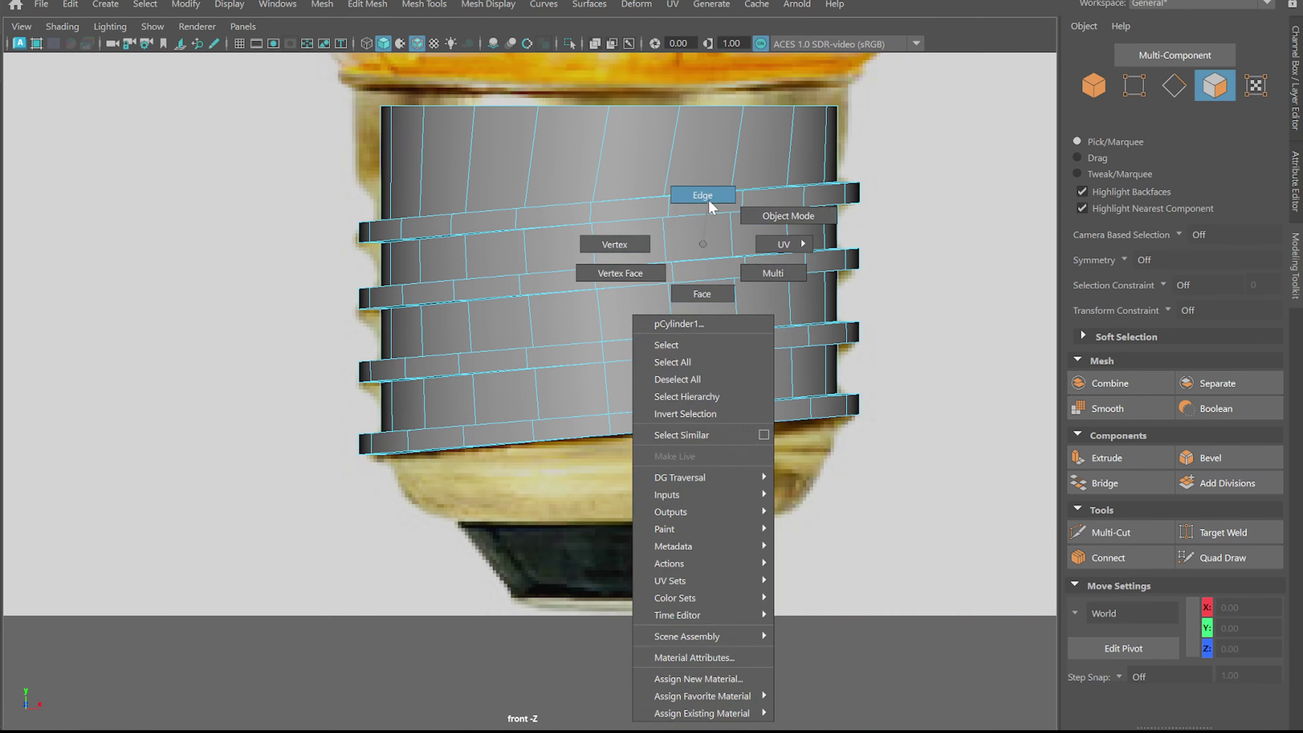
left_click_drag(612, 295, 611, 256)
mouse_move(493, 272)
left_mouse_down("alt")
mouse_move(463, 349)
mouse_move(477, 379)
left_mouse_up("alt")
Step: Lower and flatten the open bottom edge loop, then pull the new segment back up
mouse_move(635, 282)
left_mouse_down()
mouse_move(610, 328)
mouse_move(585, 682)
left_mouse_up()
key("r")
key("r")
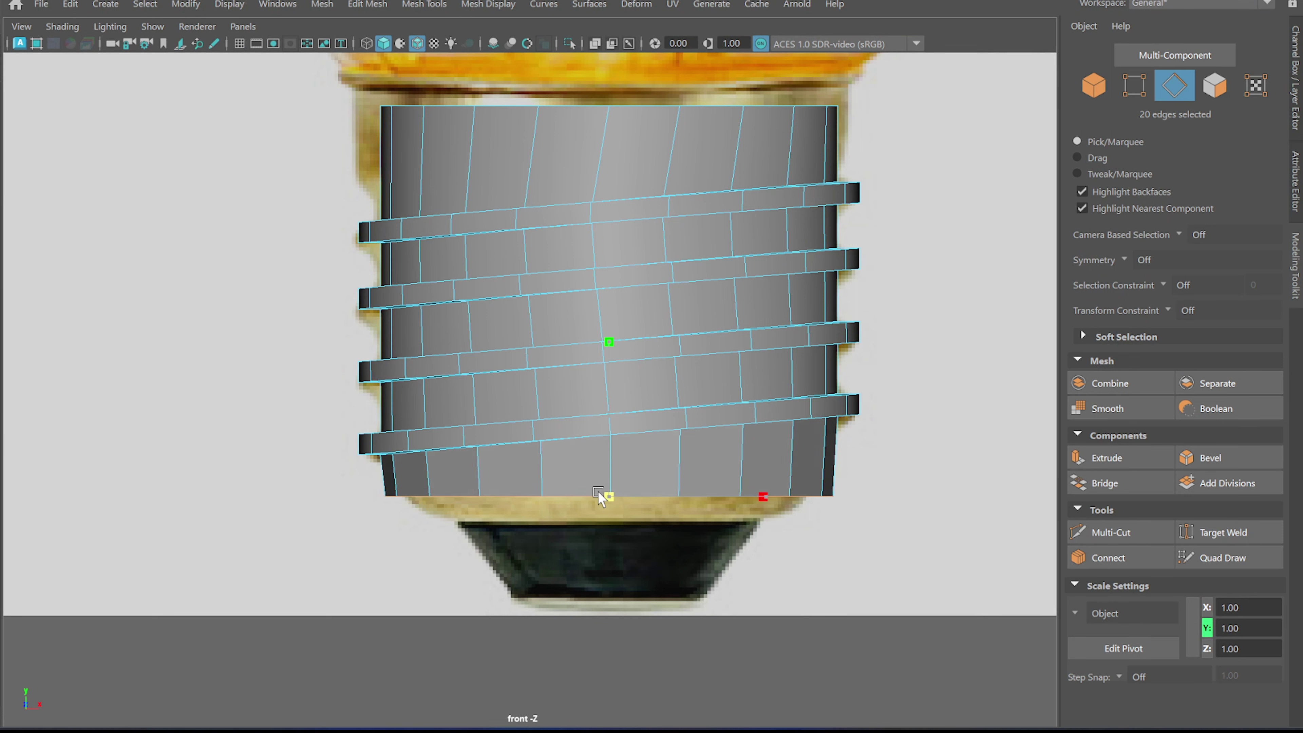
left_click_drag(601, 494, 582, 495, "shift")
key("w")
left_click_drag(613, 369, 613, 417, "shift")
mouse_move(605, 539)
left_mouse_down()
mouse_move(552, 529)
mouse_move(558, 500)
left_mouse_up()
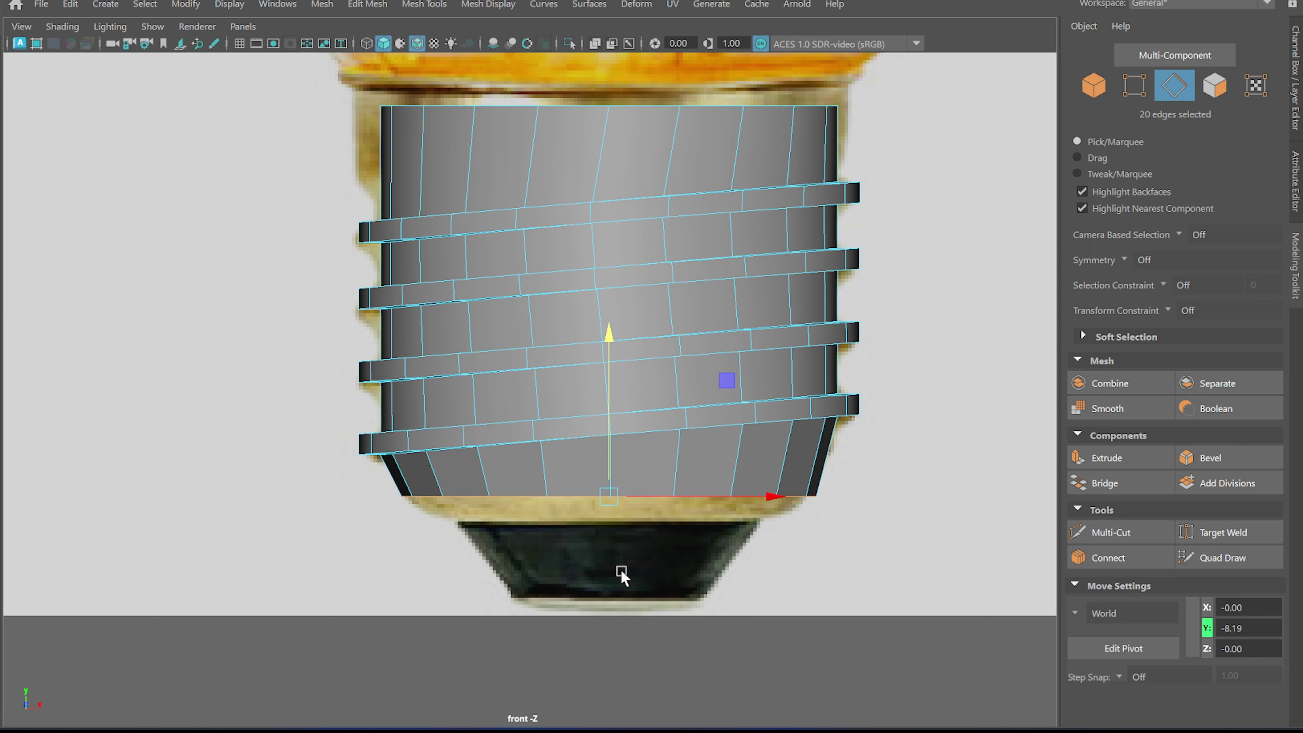
Step: Extrude the base downward and taper it inward, then undo that extrusion
left_click_drag(614, 370, 614, 398, "shift")
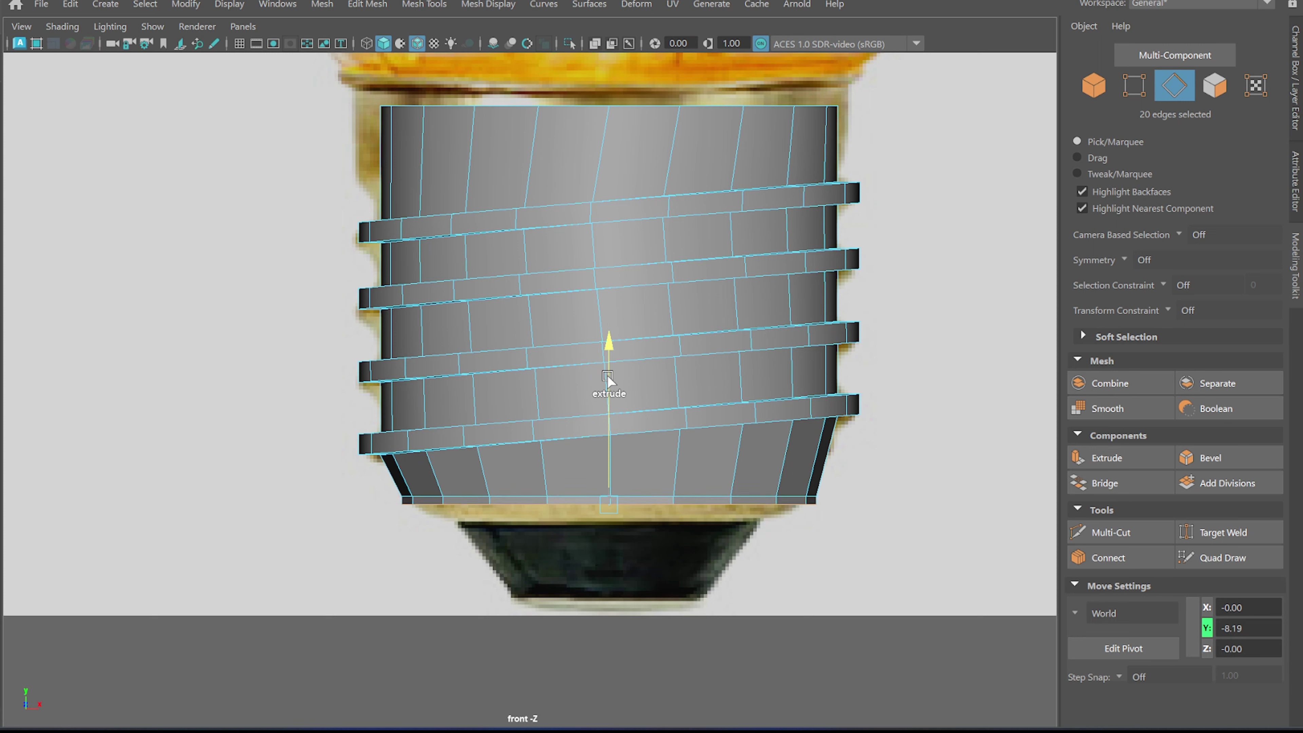
key("r")
mouse_move(609, 524)
left_mouse_down()
mouse_move(563, 514)
mouse_move(574, 497)
left_mouse_up()
key("ctrl+z")
key("ctrl+z")
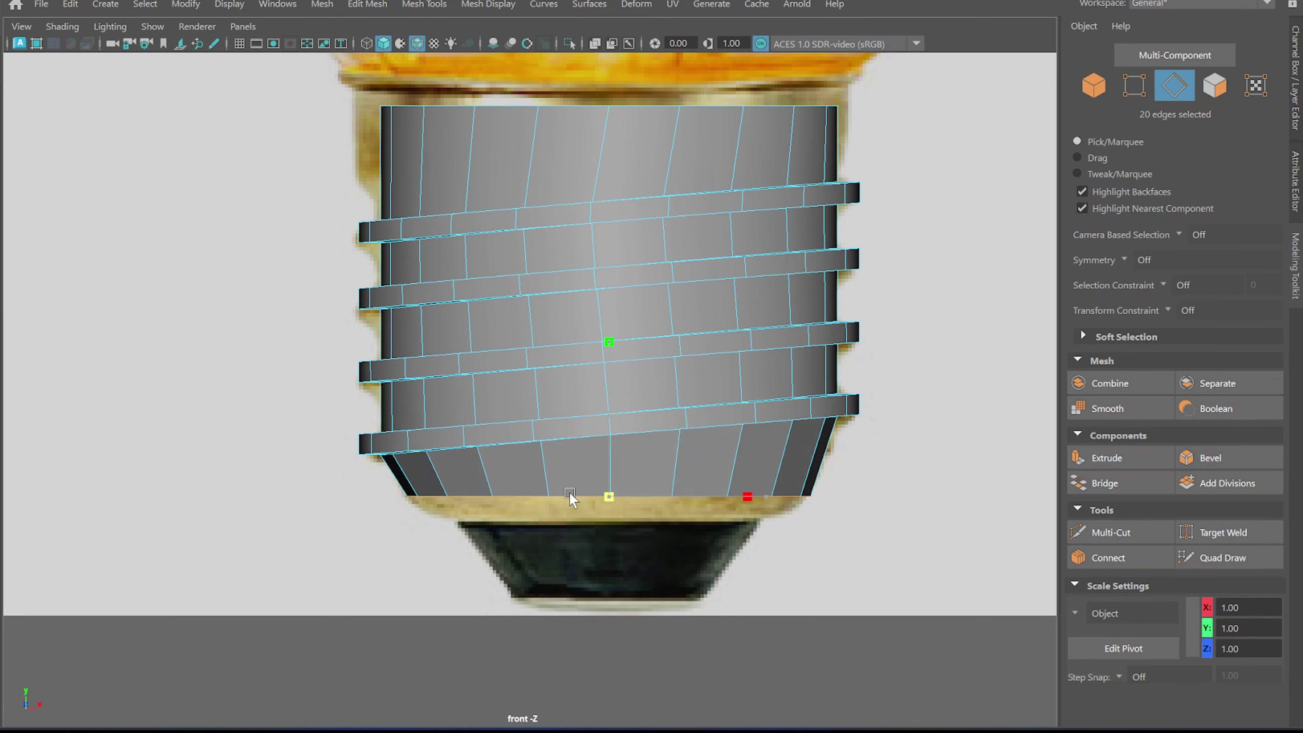
Step: Extrude a tapered band down from the bottom loop, add a second band, and inspect the underside
left_click_drag(611, 361, 610, 532, "shift")
scroll(619, 460, "up", 3)
key("r")
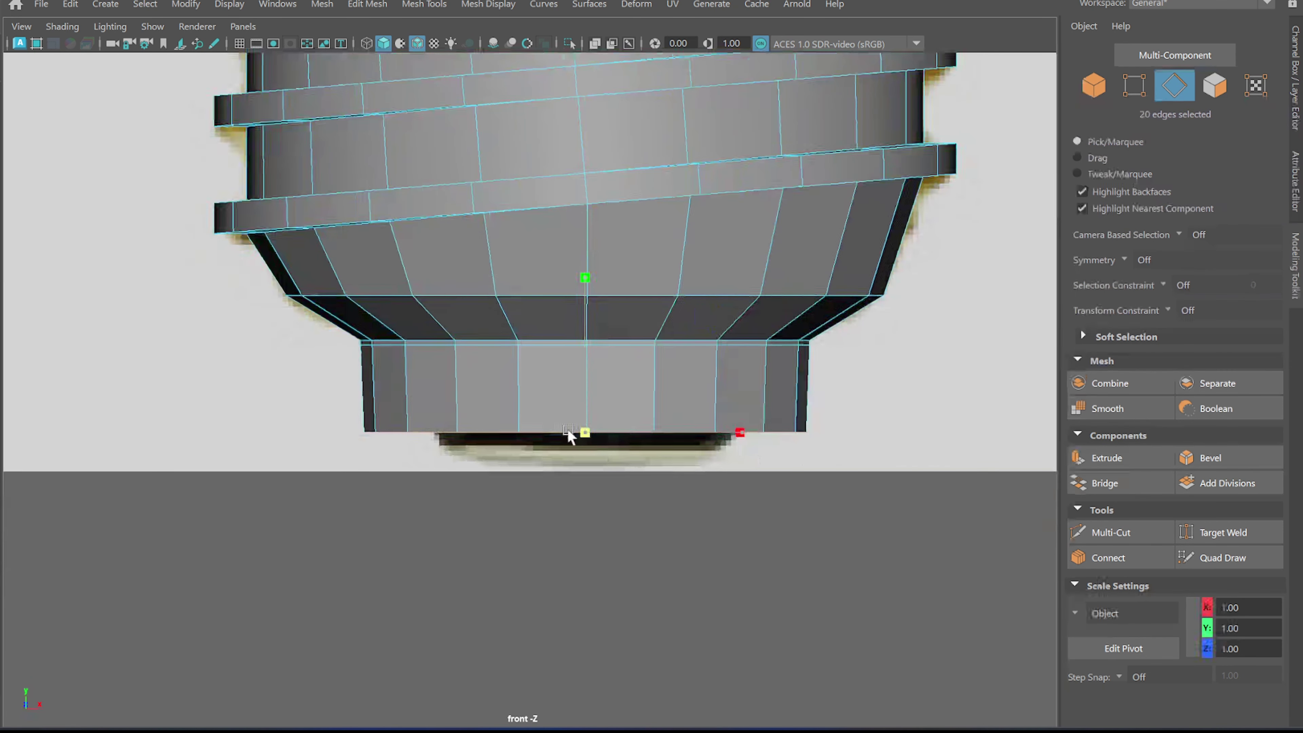
left_click_drag(577, 431, 487, 432)
mouse_move(573, 308)
left_mouse_down("shift")
mouse_move(580, 437)
mouse_move(580, 359)
left_mouse_up("shift")
key("r")
key("space")
mouse_move(564, 410)
left_mouse_down("alt")
mouse_move(497, 485)
mouse_move(523, 427)
left_mouse_up("alt")
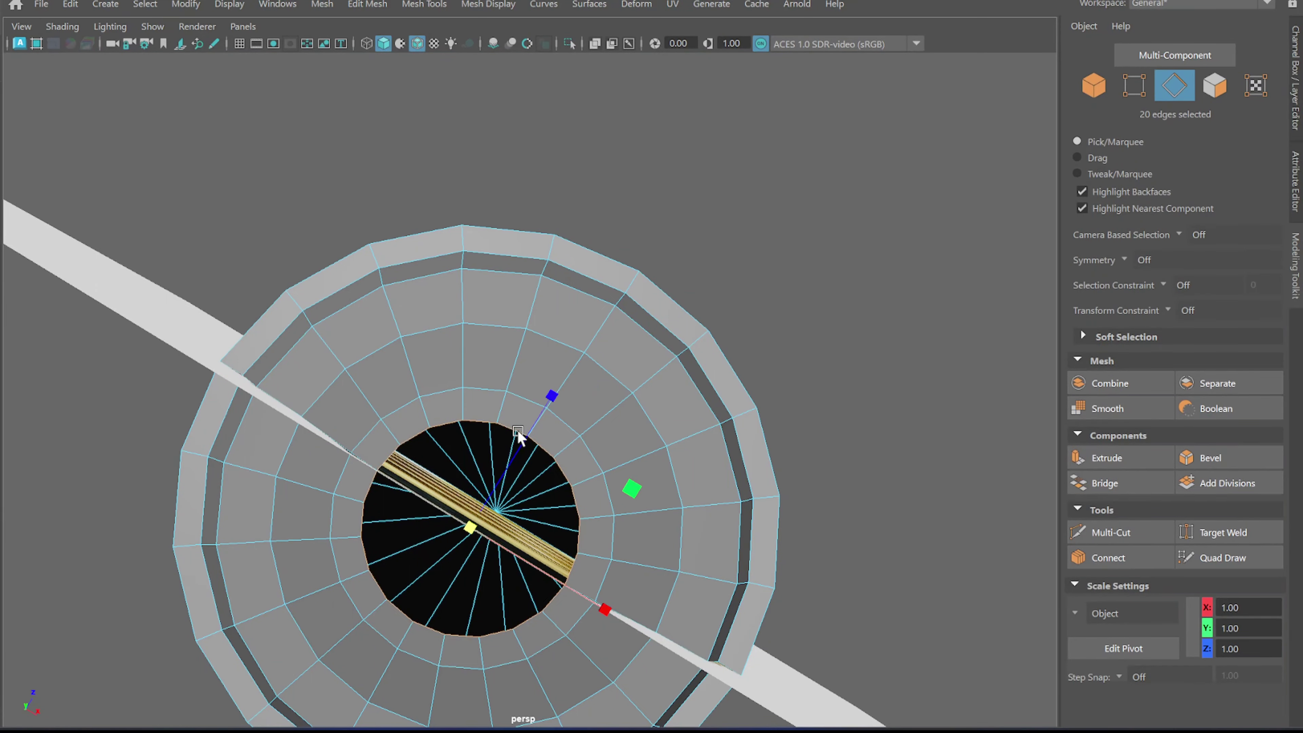
Step: Fill the base's bottom hole and poke the cap into a fan of faces meeting at the centre
left_click(1132, 462)
left_click(500, 454)
mouse_move(523, 257)
right_mouse_down()
mouse_move(522, 287)
mouse_move(562, 290)
right_mouse_up()
key("space")
Step: Check the mesh in wireframe over the reference, then delete the upper cylinder band faces
left_click_drag(567, 328, 554, 378)
scroll(717, 377, "down", 5)
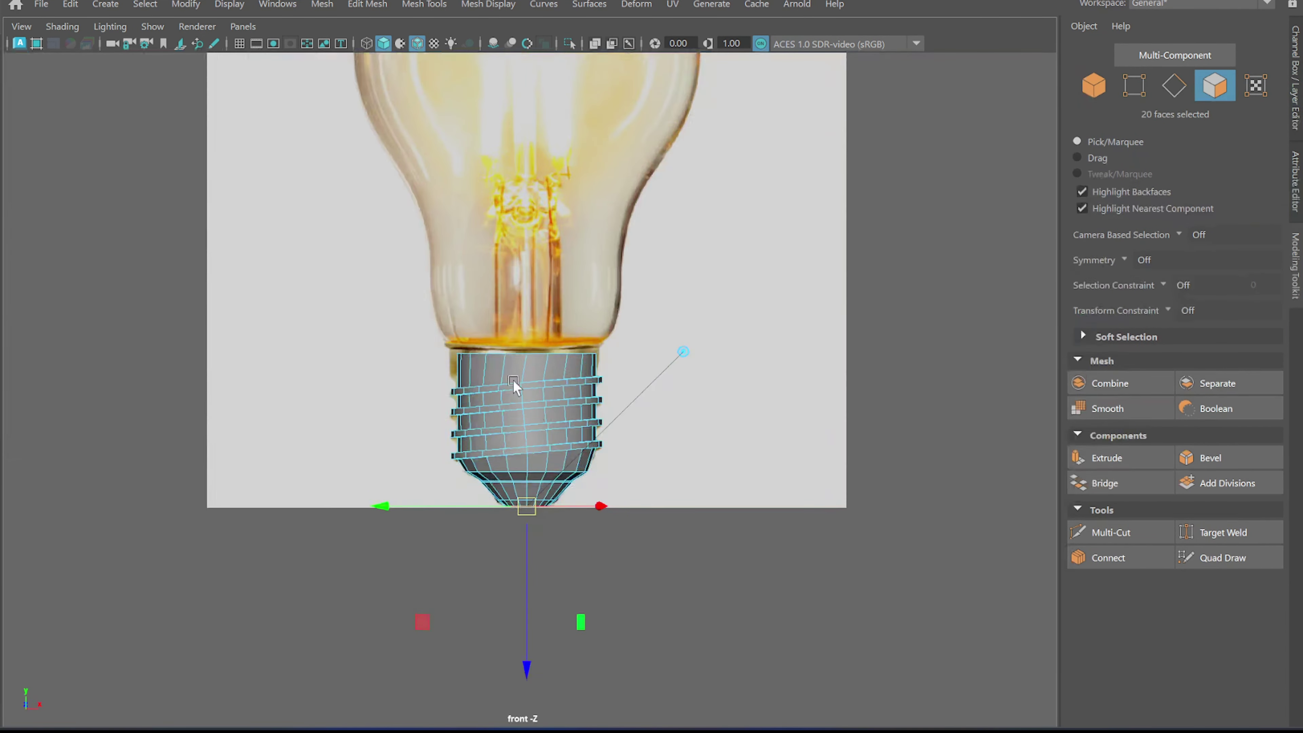
scroll(717, 376, "up", 3)
scroll(533, 380, "up", 2)
key("4")
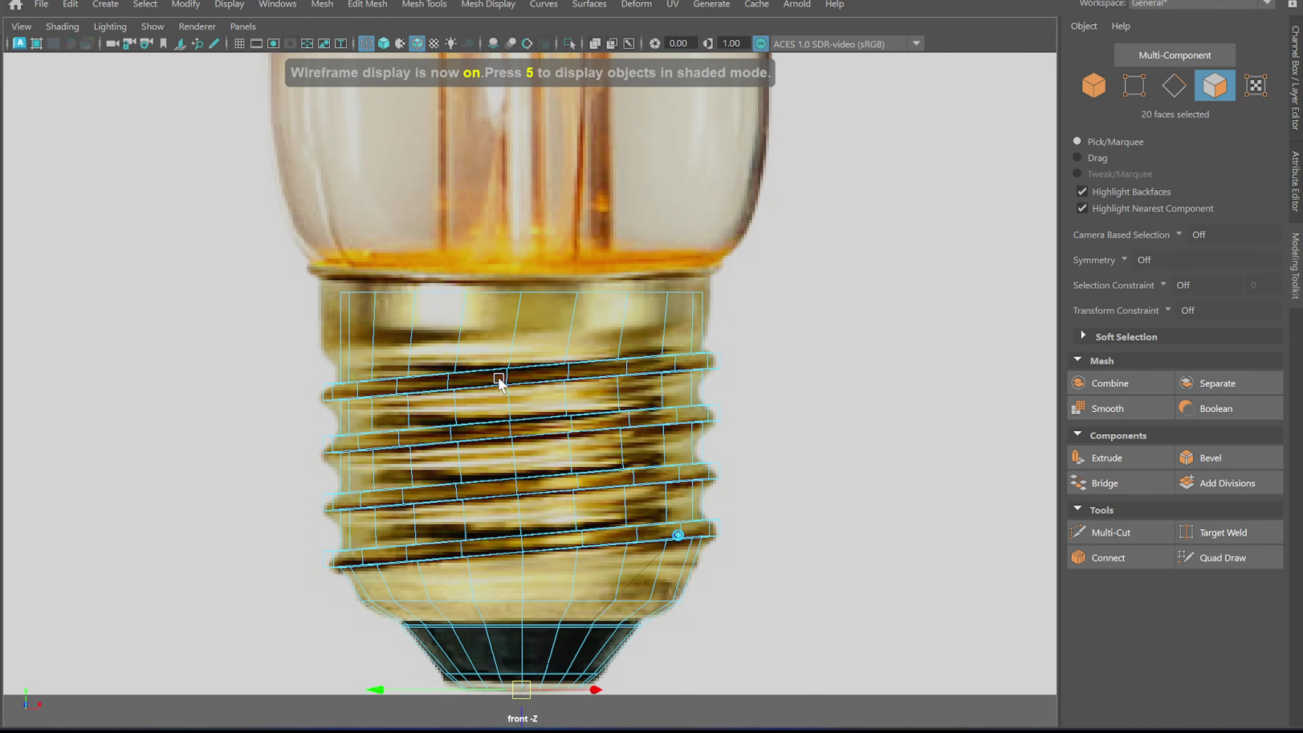
key("5")
right_click_drag(508, 244, 593, 216)
right_click_drag(445, 243, 448, 299)
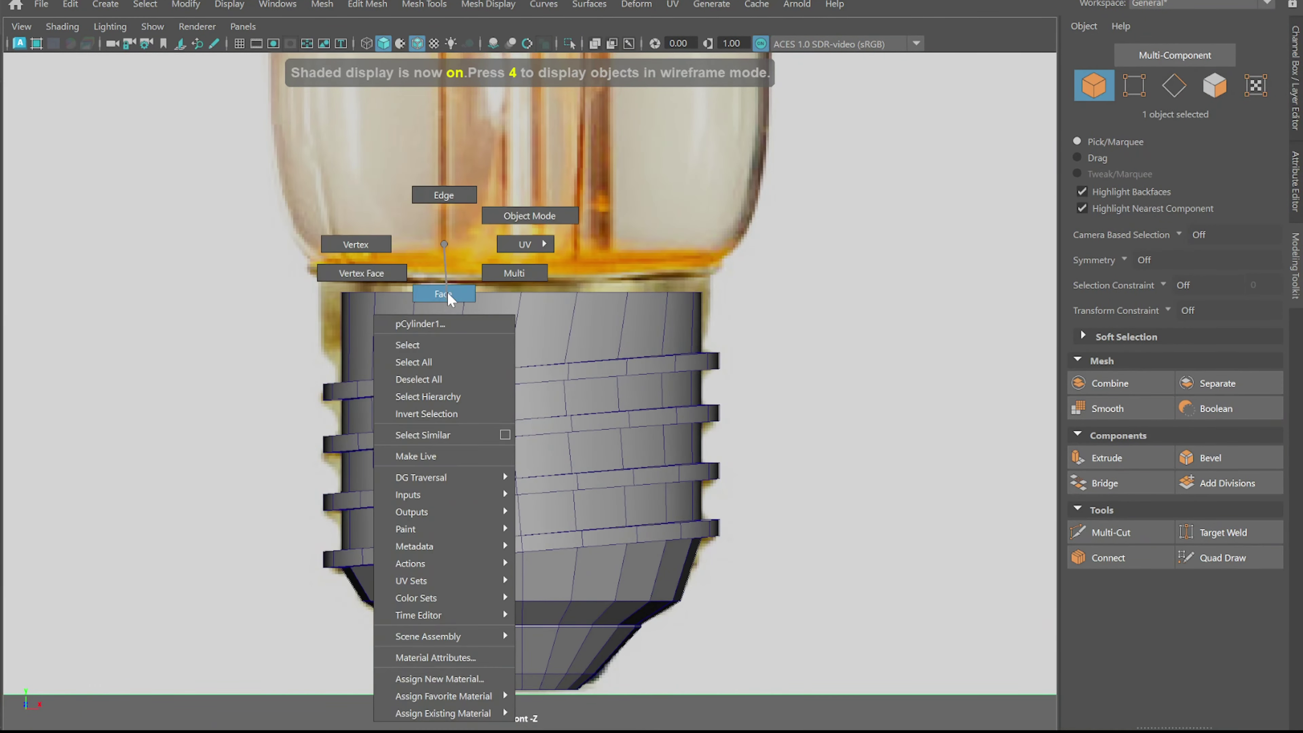
left_click(494, 328)
key("Delete")
Step: Delete the leftover top cap face from the perspective view
key("space")
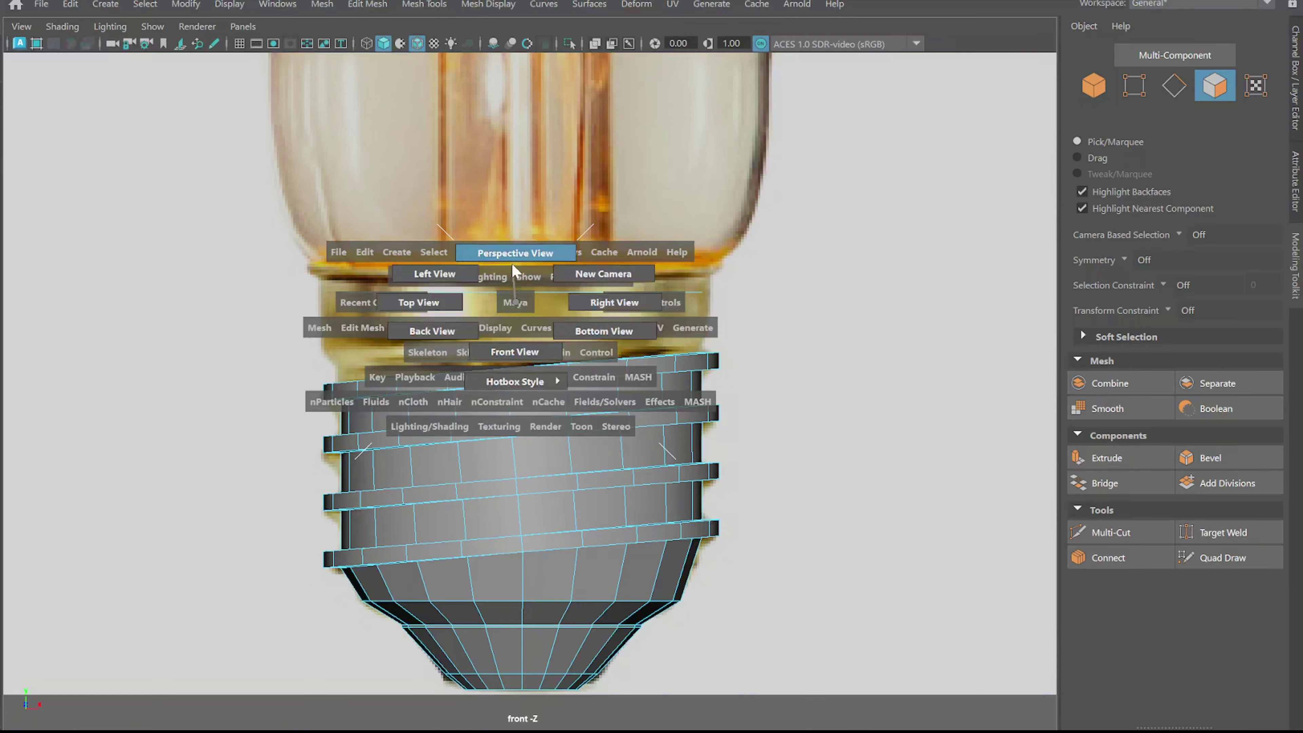
left_click(511, 263)
left_click_drag(511, 263, 475, 137, "alt")
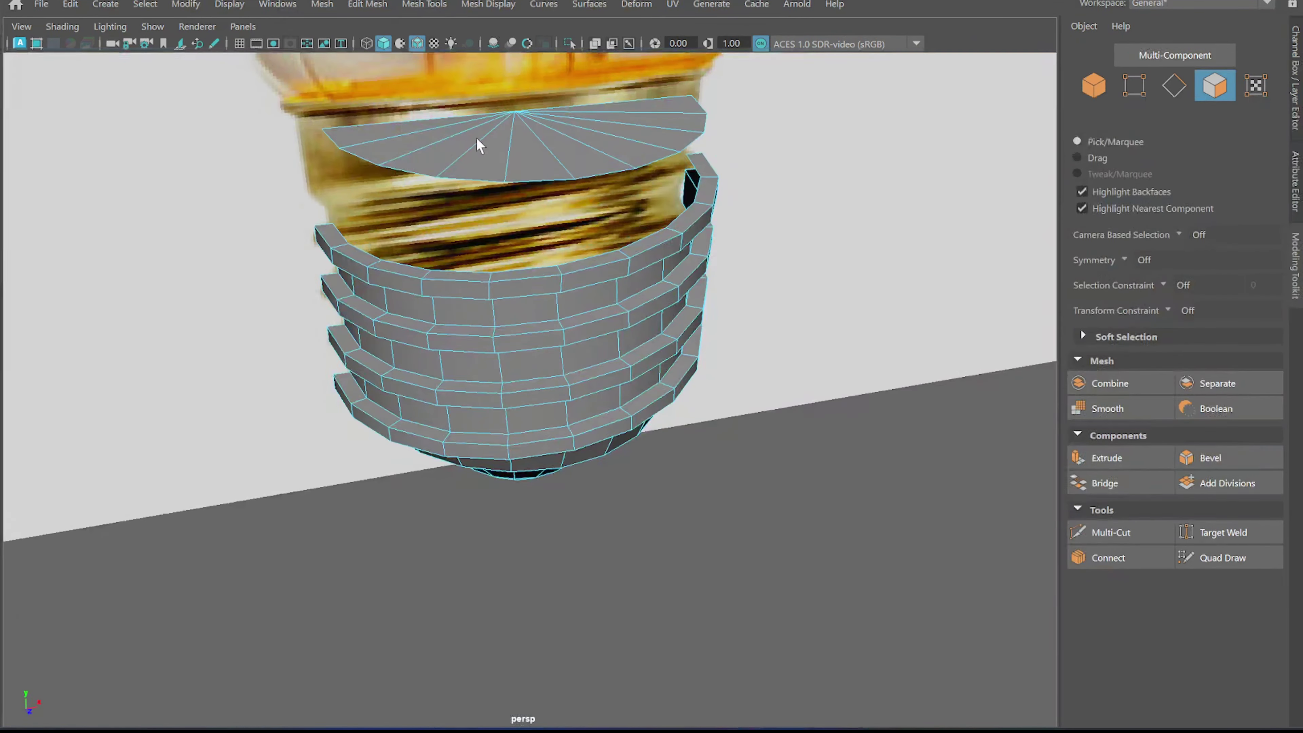
left_click(477, 137)
key("Delete")
scroll(524, 151, "up", 3)
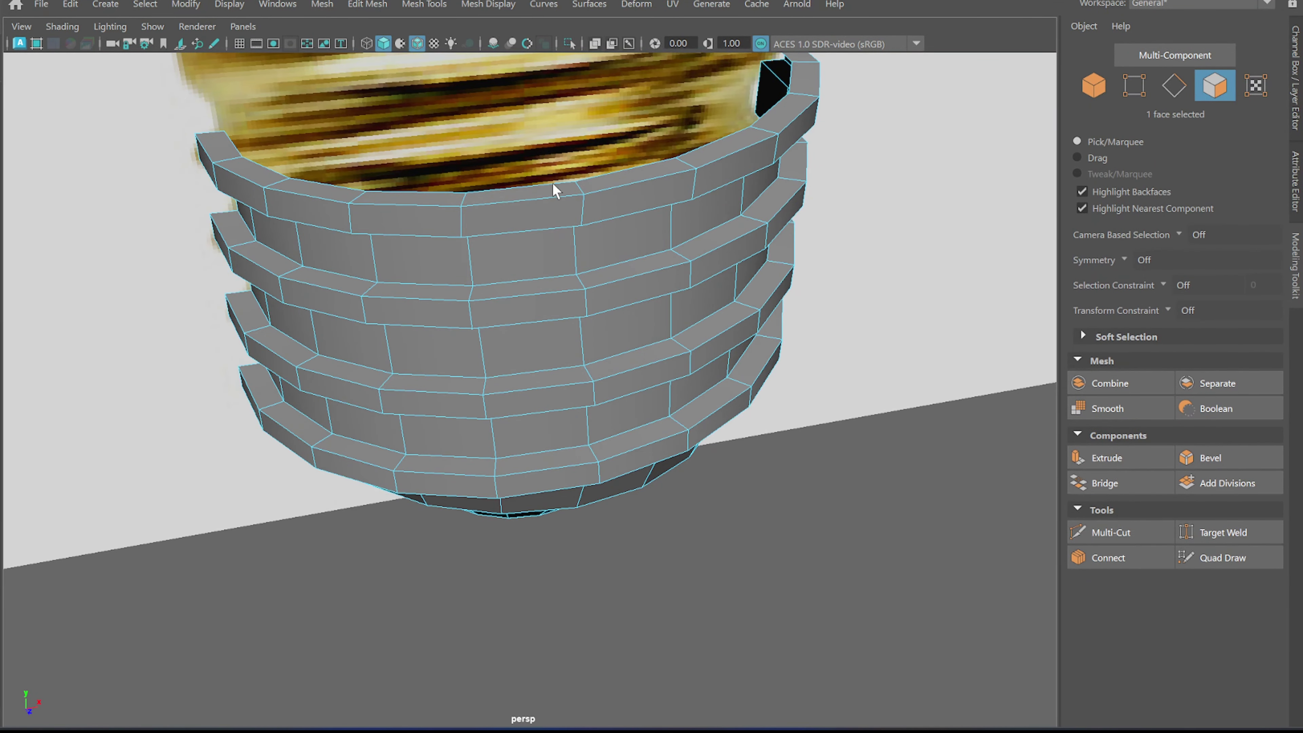
right_click_drag(553, 184, 552, 132)
Step: Raise the base's top edge ring slightly in the front view
key("space")
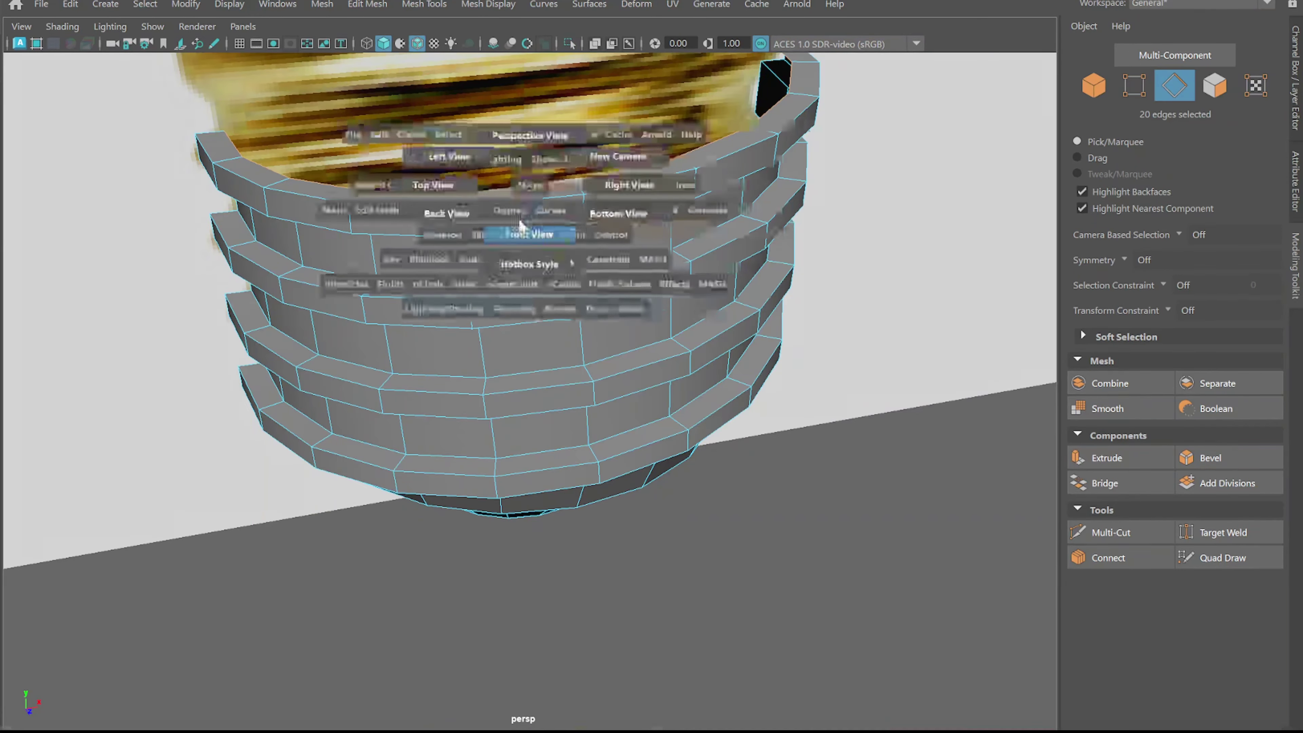
left_click_drag(531, 190, 525, 228)
key("w")
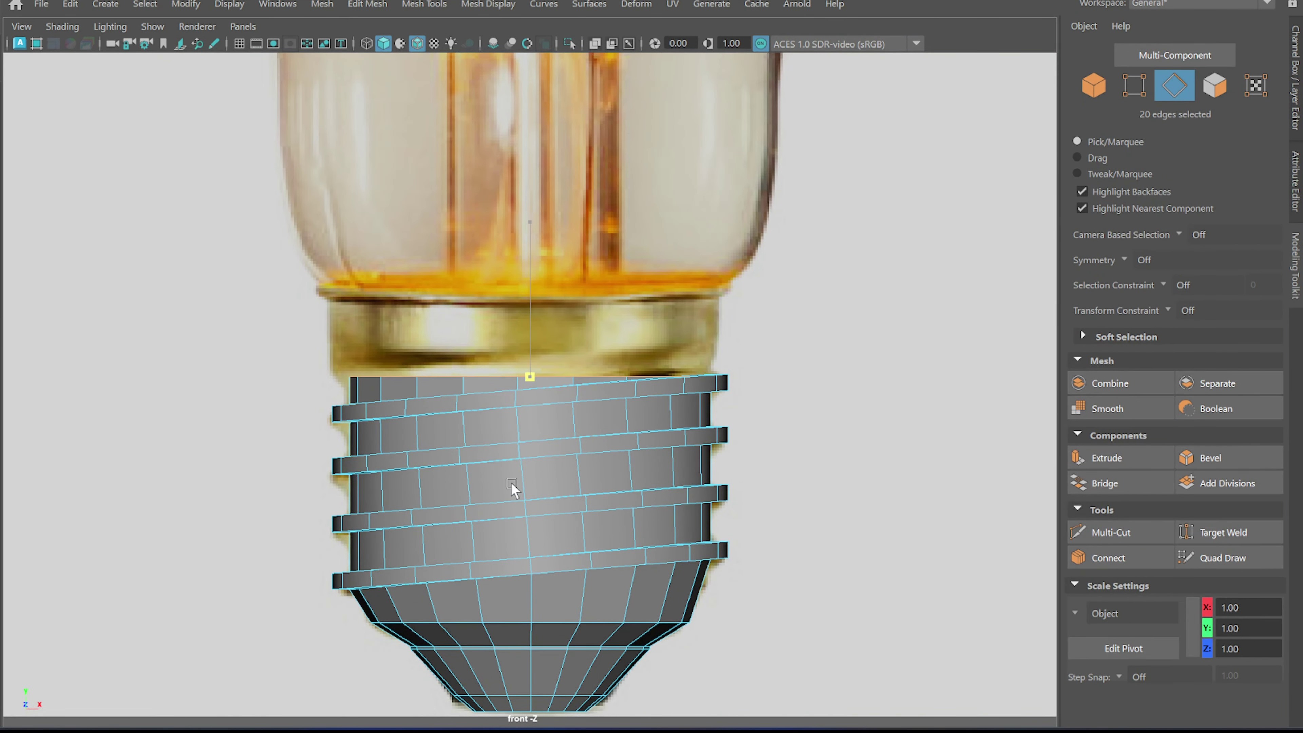
left_click_drag(524, 383, 531, 329)
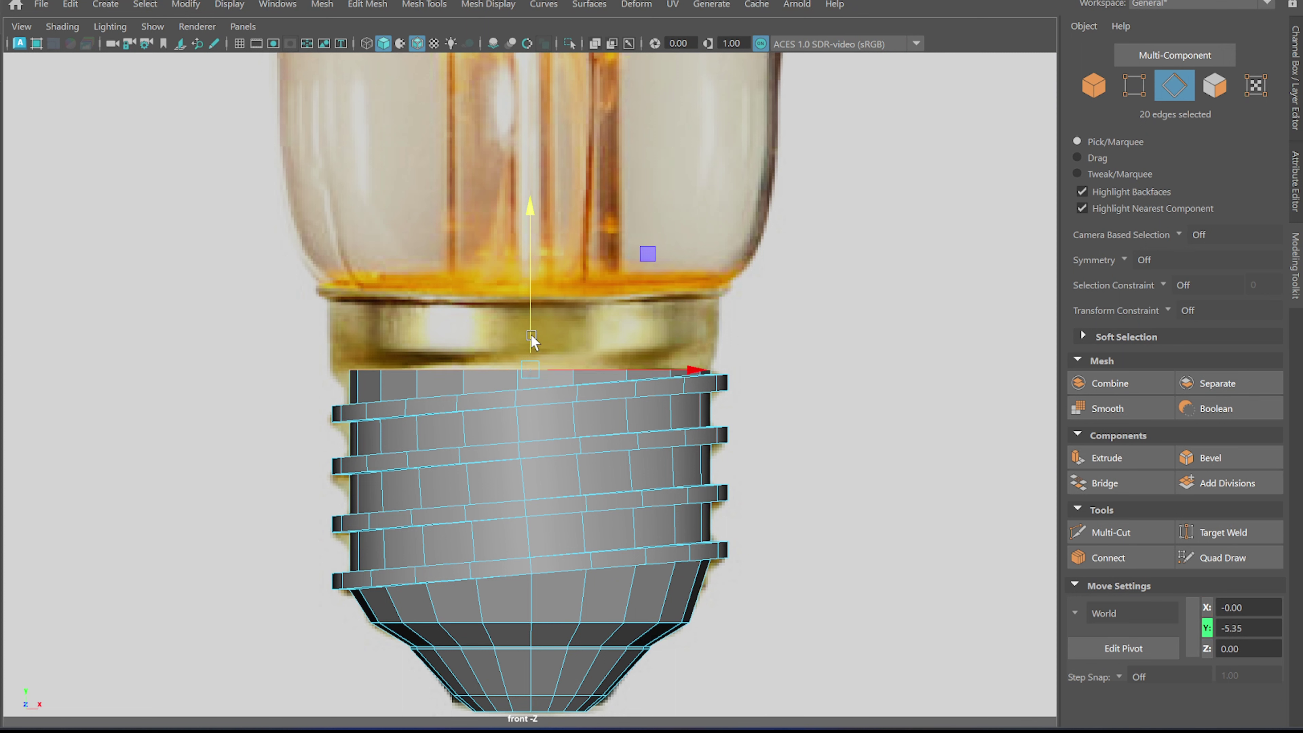
Step: Extrude new bands upward from the top edge ring with Ctrl+E
key("Caps_Lock")
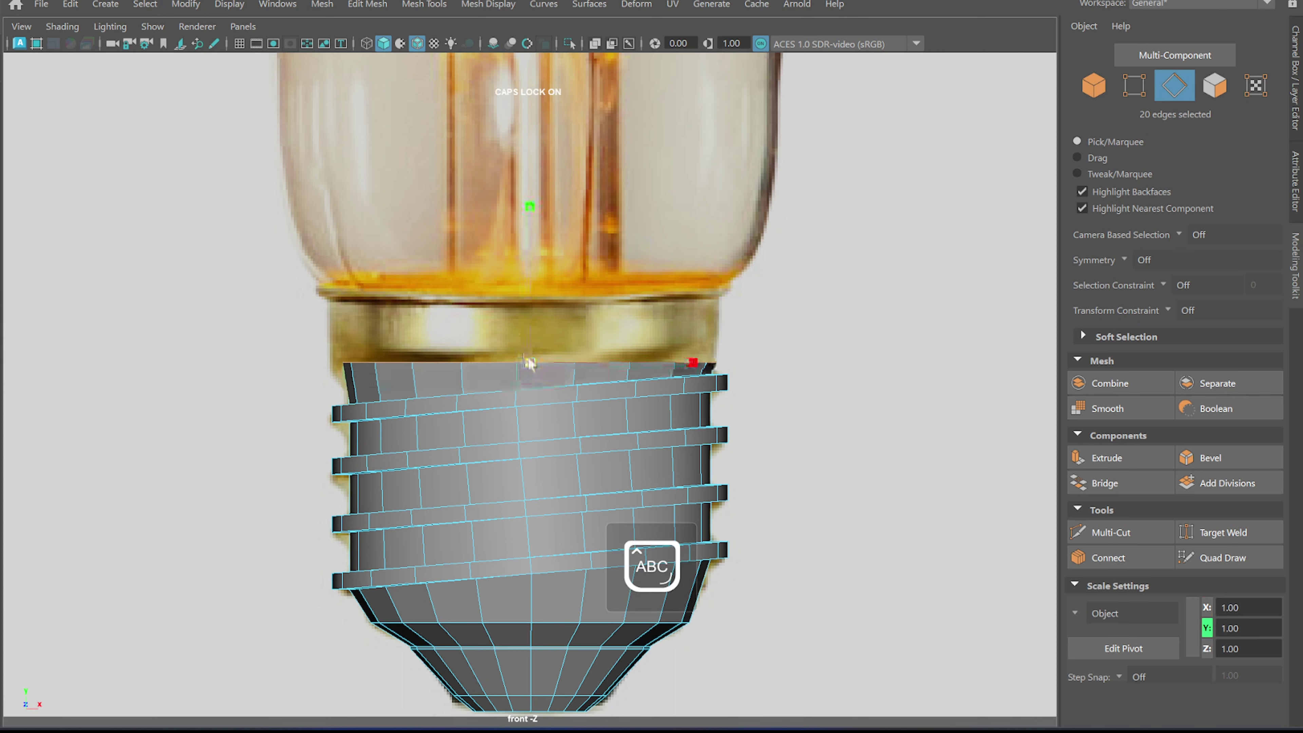
key("ctrl+e")
left_click_drag(536, 359, 539, 279)
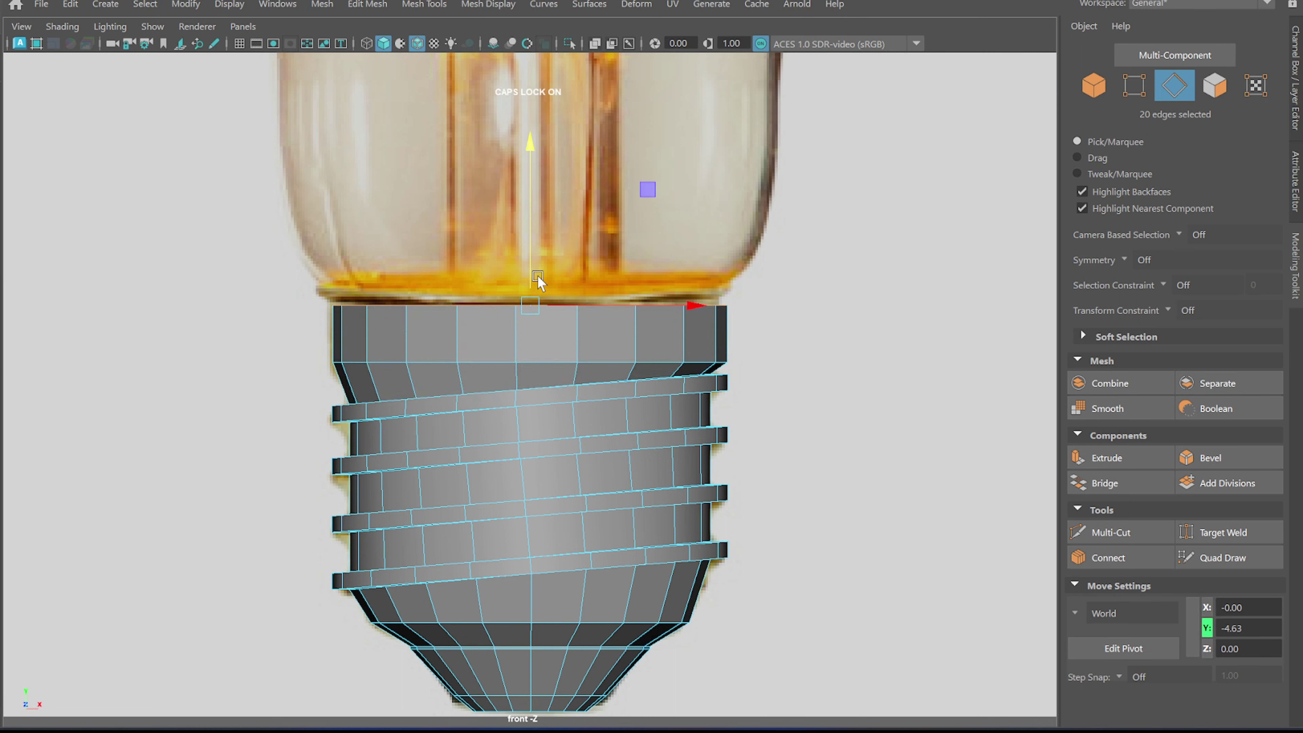
scroll(527, 256, "down", 3)
key("r")
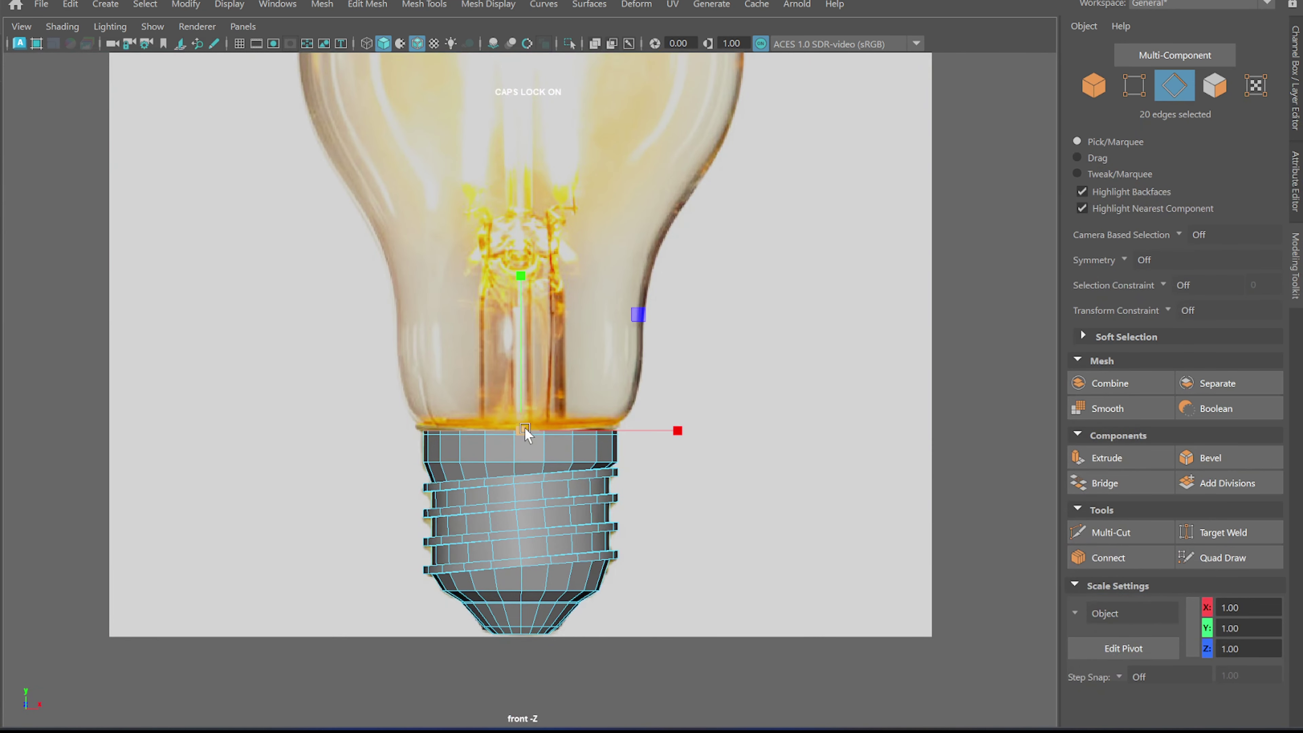
key("ctrl+e")
left_click_drag(521, 416, 525, 323)
key("ctrl+e")
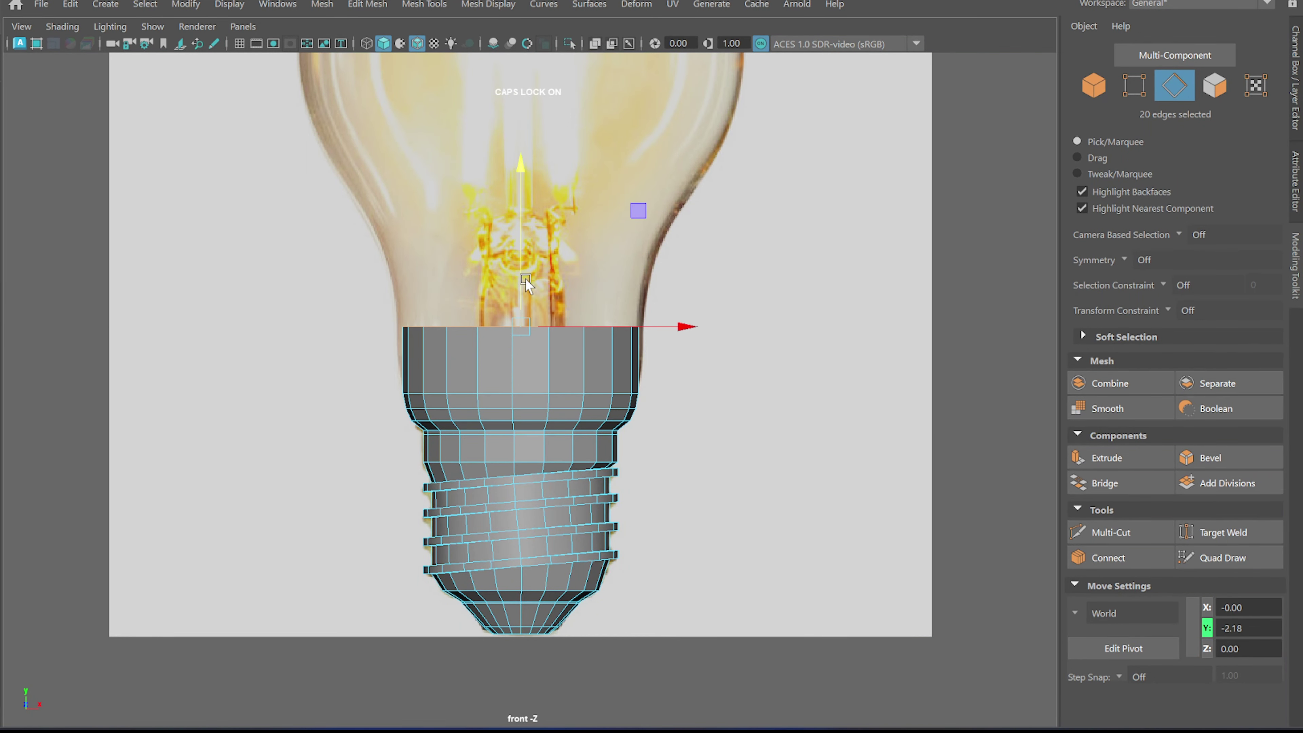
Step: Move the whole base forward in front of the reference plane
key("F8")
key("w")
key("F10")
key("space")
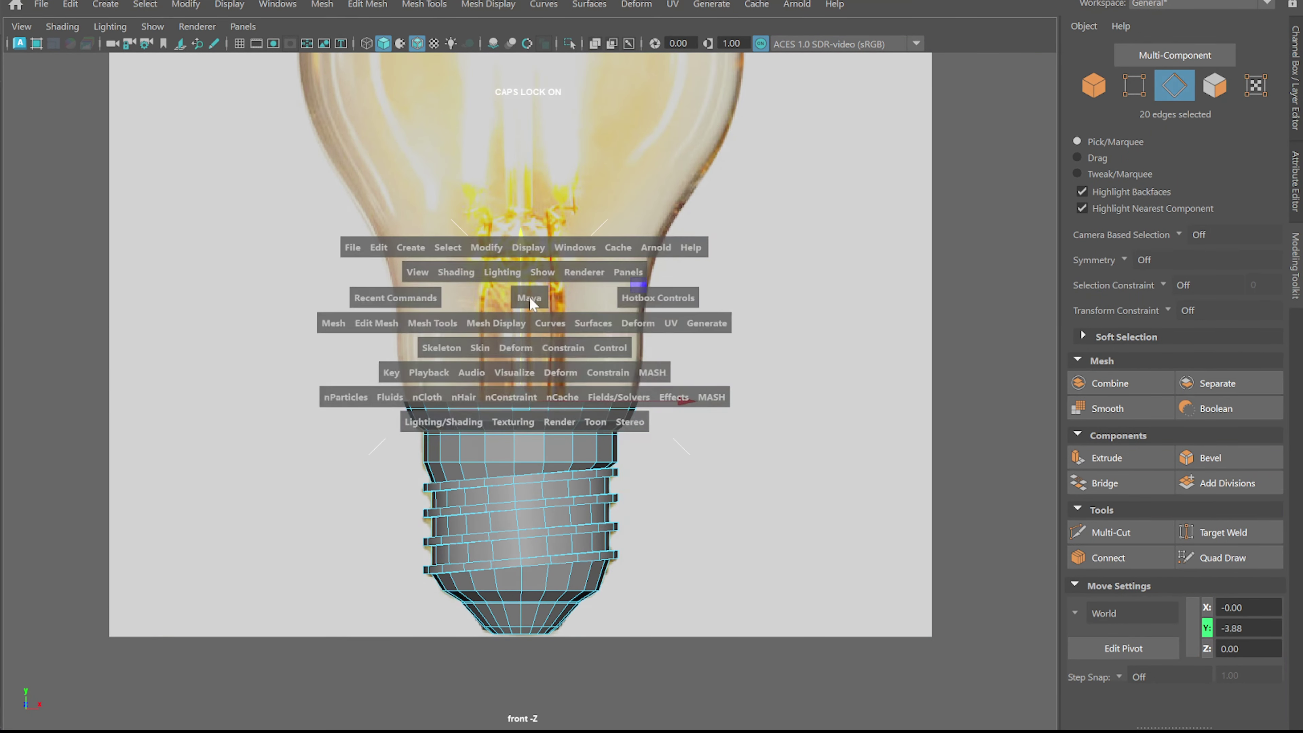
left_click_drag(529, 296, 514, 329)
scroll(514, 328, "down", 5)
right_click_drag(615, 288, 657, 242)
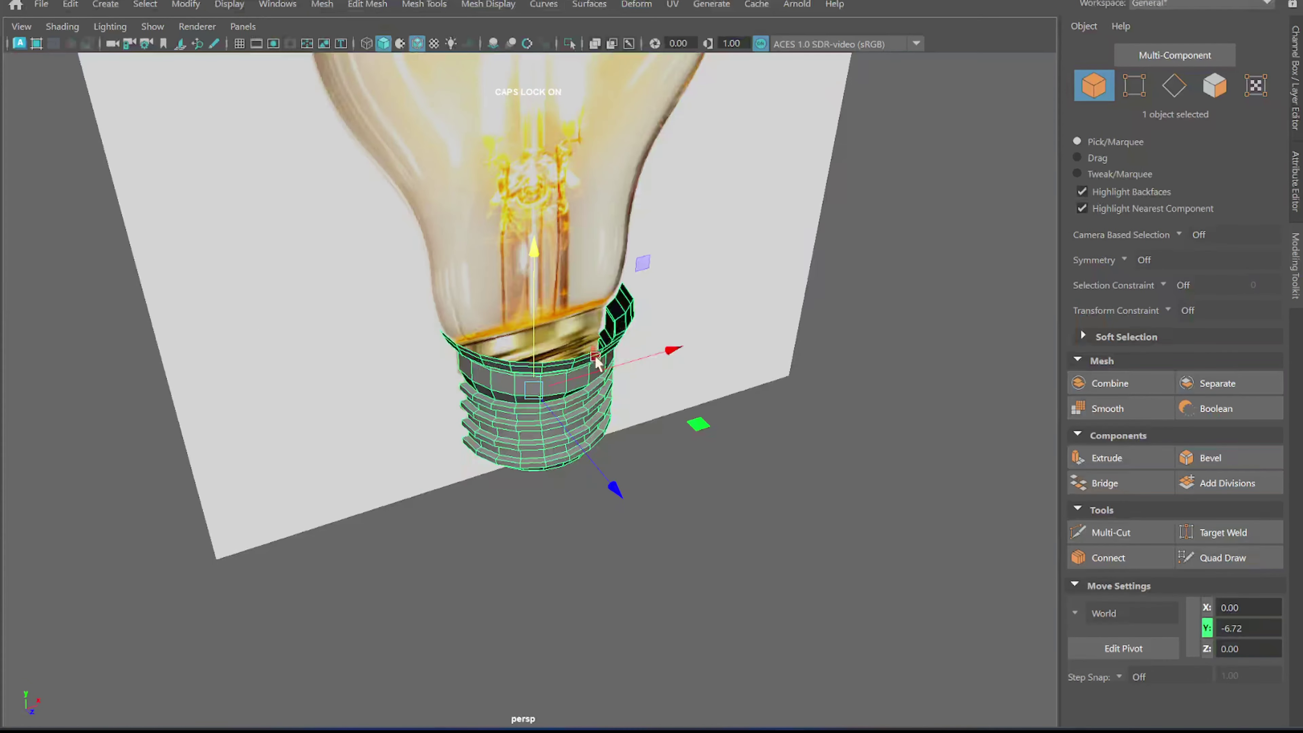
left_click_drag(586, 456, 636, 508)
key("space")
left_click_drag(595, 416, 610, 451)
Step: Raise the top edge ring up toward the bulb's neck
right_click(531, 367)
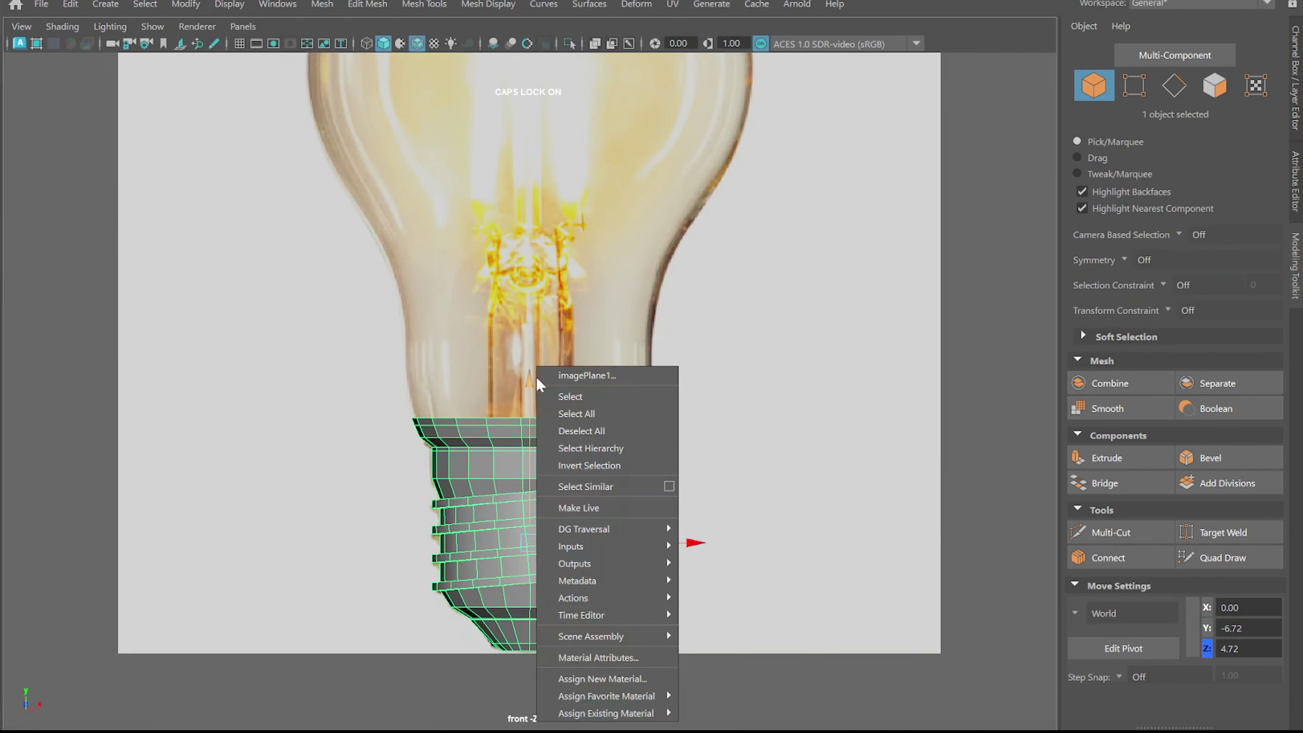
right_click_drag(518, 244, 441, 242)
scroll(765, 480, "up", 3)
scroll(560, 407, "up", 3)
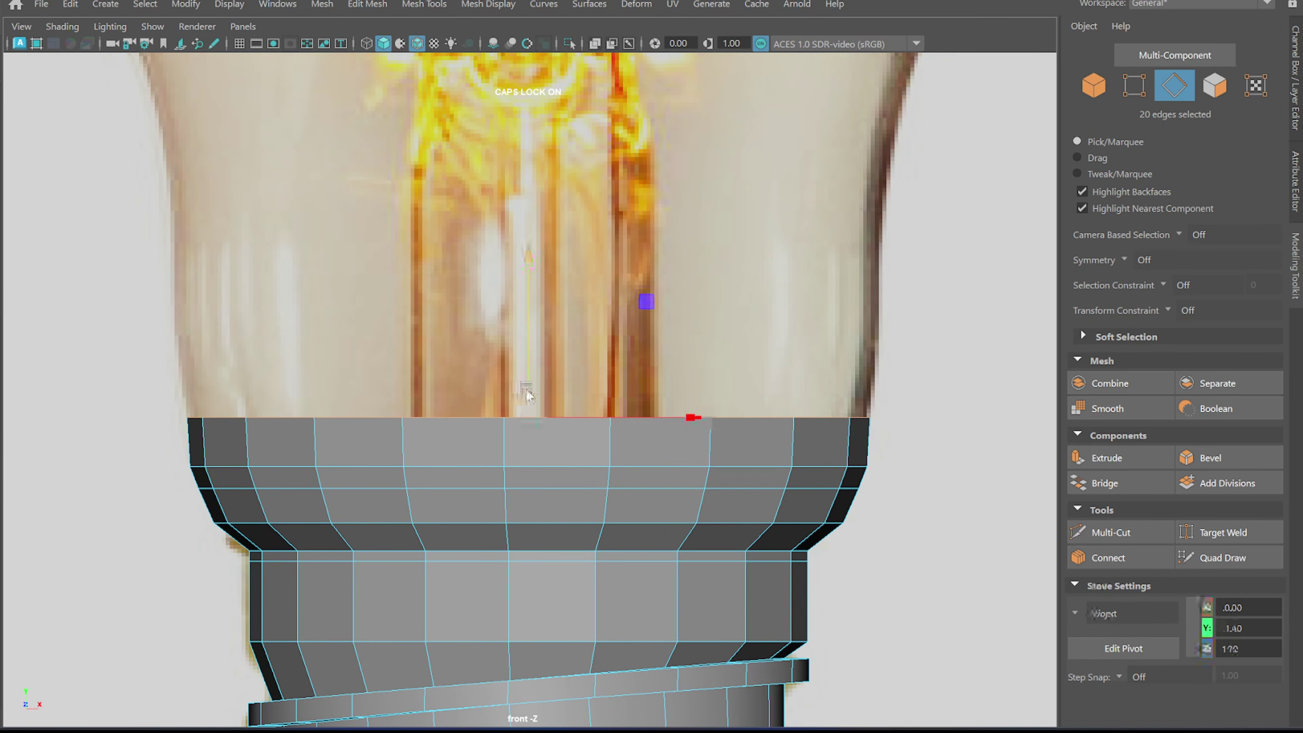
left_click_drag(526, 390, 543, 349)
scroll(542, 340, "up", 1)
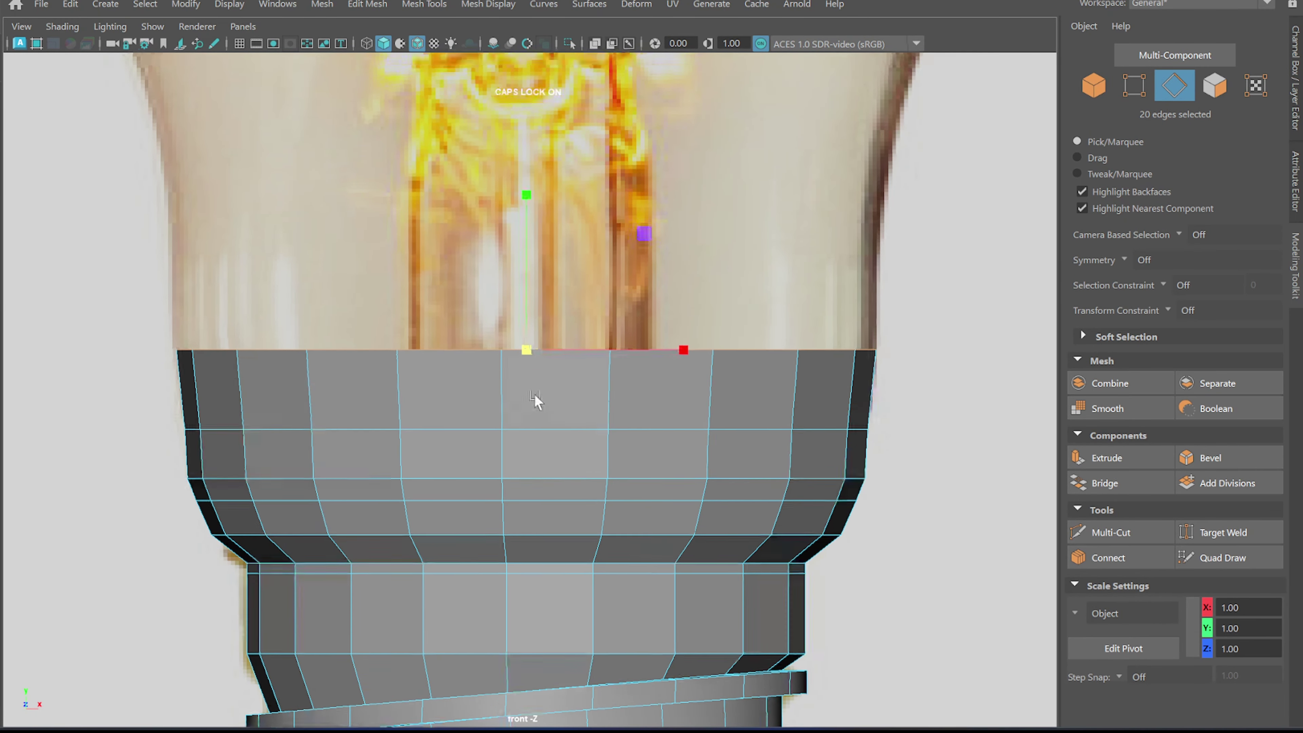
Step: Extrude two rows upward and widen them to match the glass outline
left_click_drag(535, 399, 528, 283, "shift")
scroll(606, 307, "down", 5)
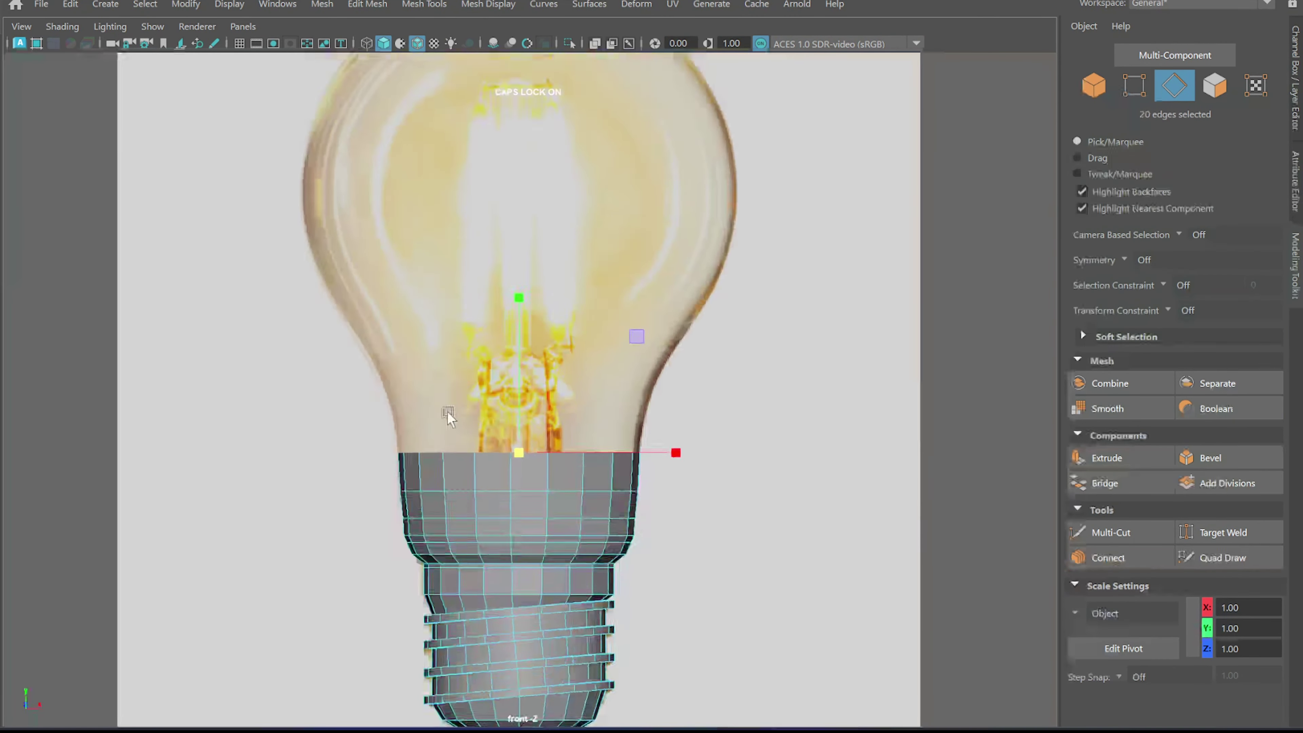
scroll(516, 427, "up", 1)
scroll(586, 424, "up", 5)
key("r")
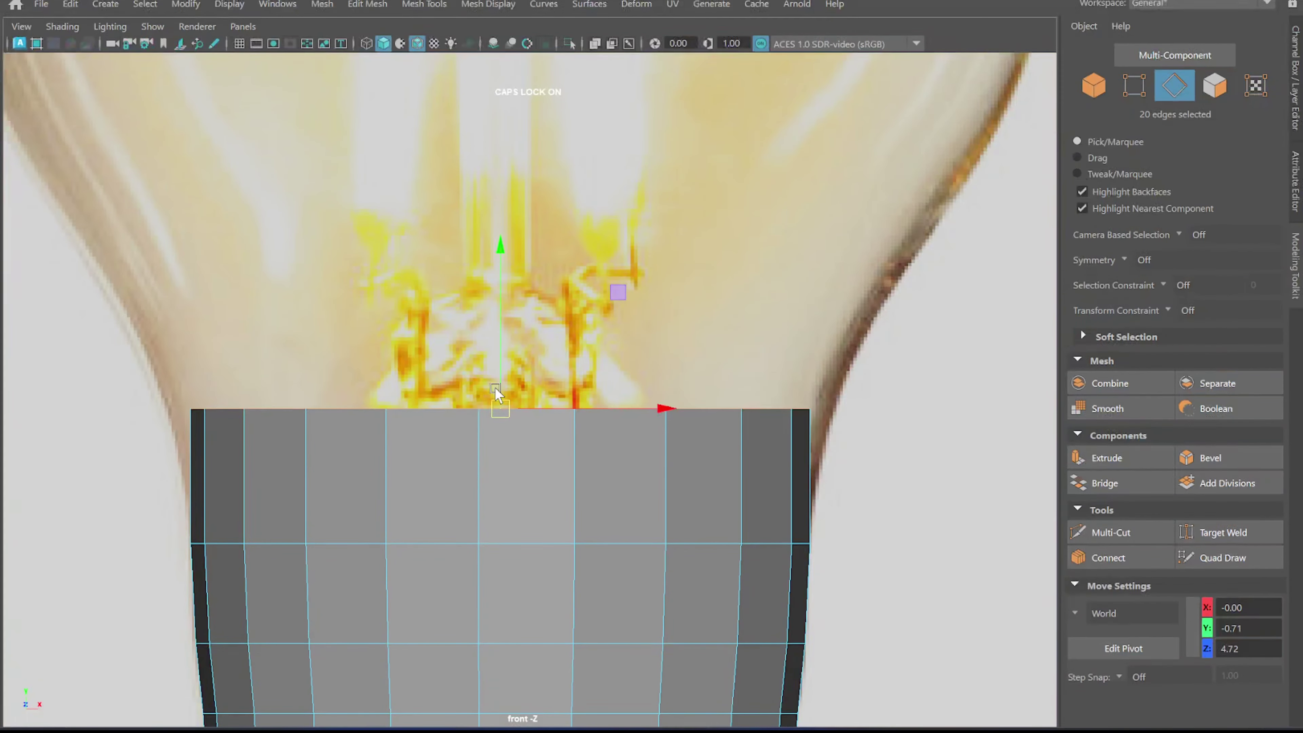
left_click_drag(517, 407, 528, 408)
key("r")
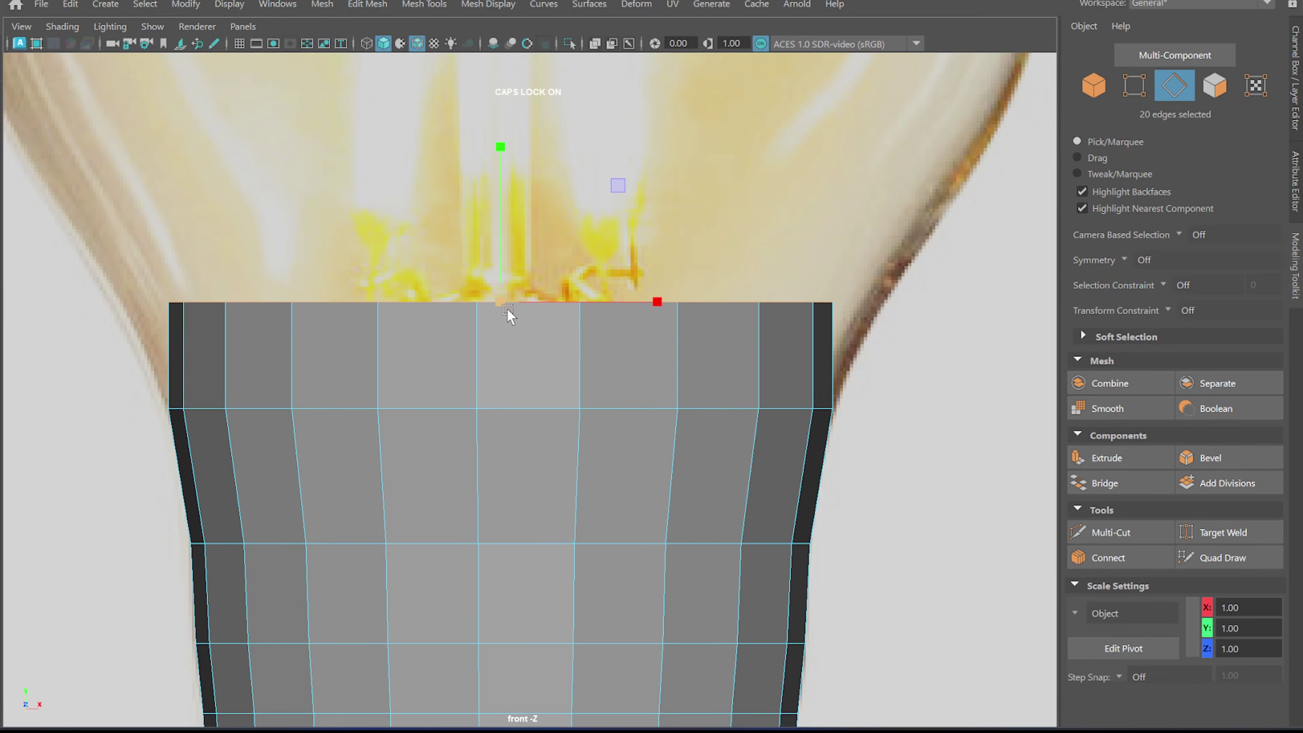
left_click_drag(509, 311, 549, 314)
Step: Extrude further rows into the glass, widening each along the dome outline
left_click_drag(500, 256, 570, 203)
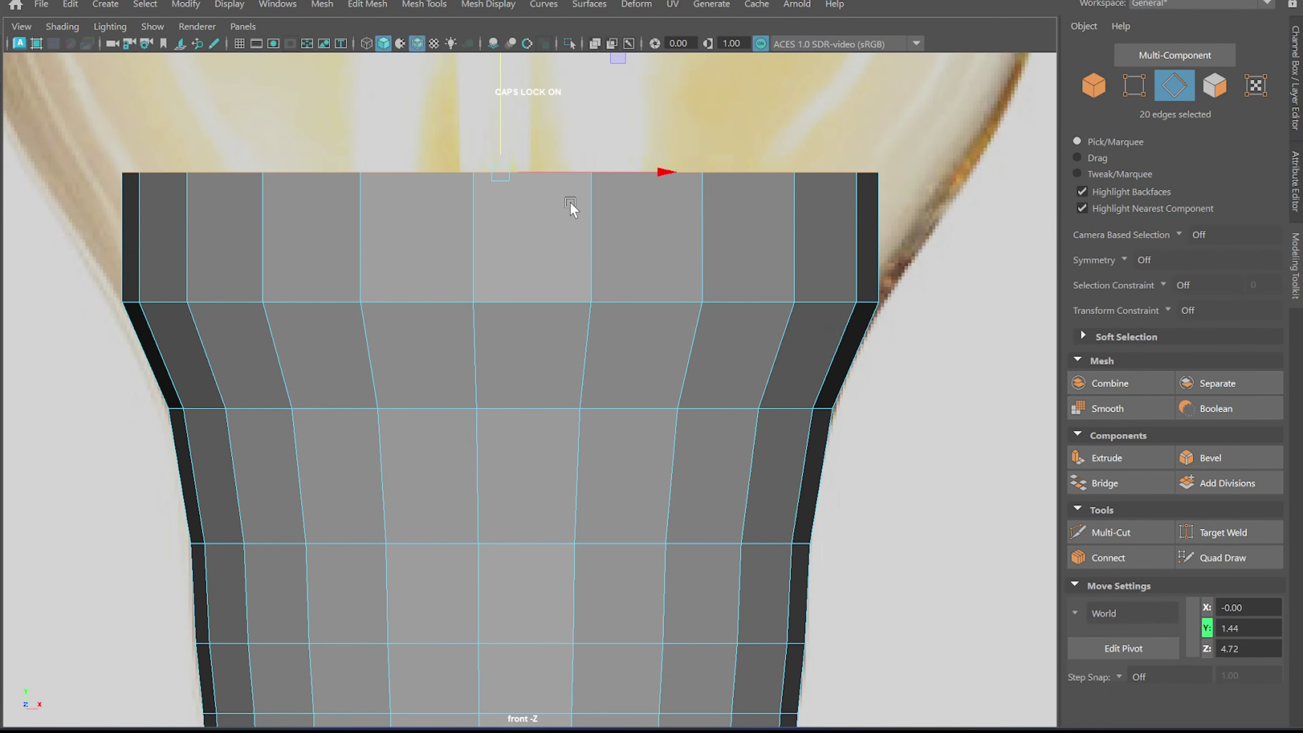
mouse_move(570, 202)
middle_mouse_down("alt")
mouse_move(527, 355)
mouse_move(642, 379)
middle_mouse_up("alt")
key("r")
scroll(667, 410, "down", 2)
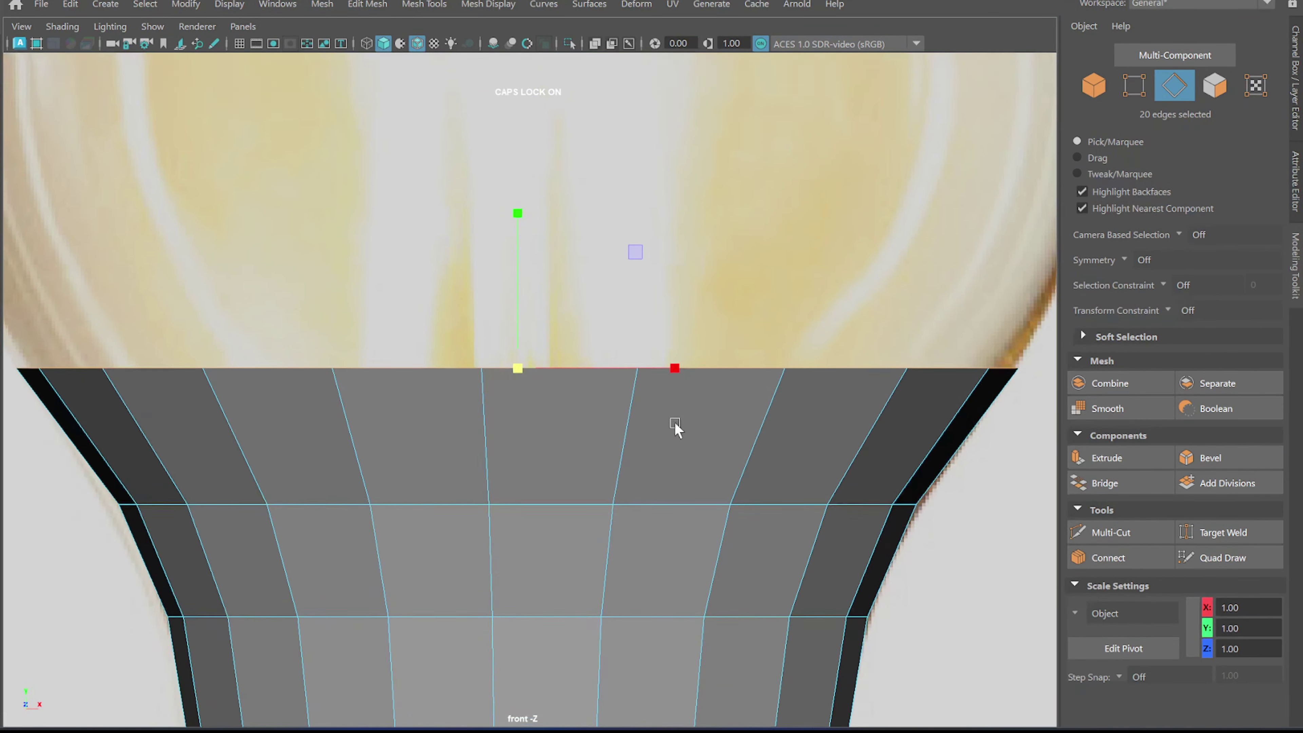
scroll(572, 395, "down", 5)
left_click_drag(539, 345, 537, 221)
key("w")
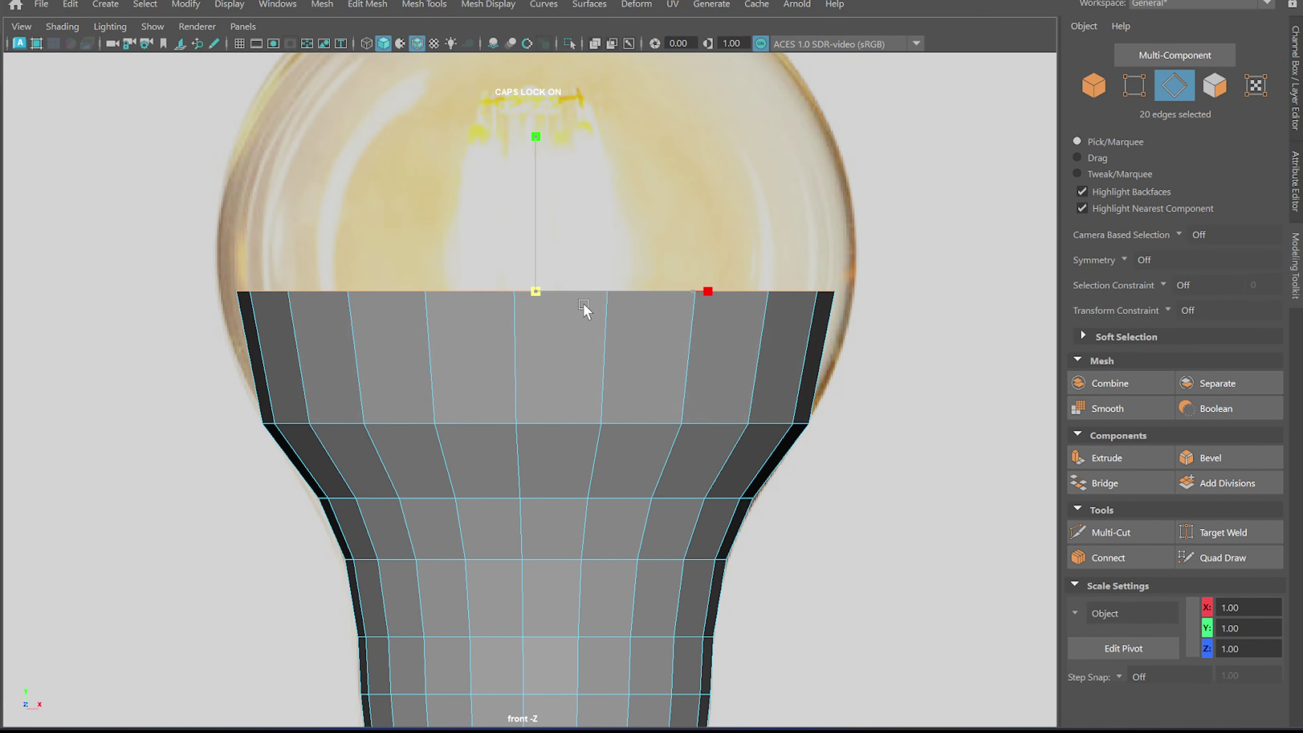
mouse_move(546, 281)
middle_mouse_down()
mouse_move(538, 363)
mouse_move(583, 355)
mouse_move(540, 248)
mouse_move(563, 247)
mouse_move(537, 323)
mouse_move(544, 267)
middle_mouse_up()
Step: Undo one ring adjustment, raise the ring up the dome, and extrude another row
key("r")
key("w")
key("r")
key("ctrl+z")
key("ctrl+z")
key("w")
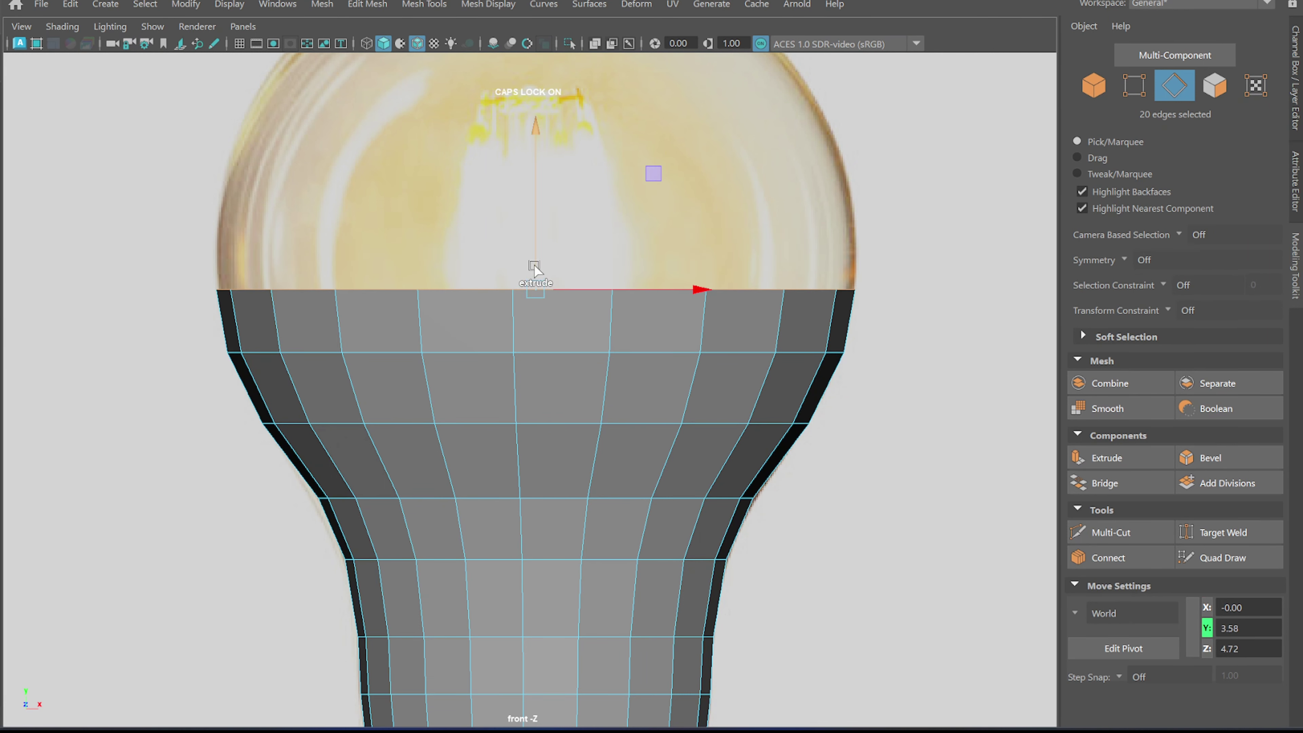
key("r")
scroll(710, 353, "up", 2)
scroll(623, 284, "up", 3)
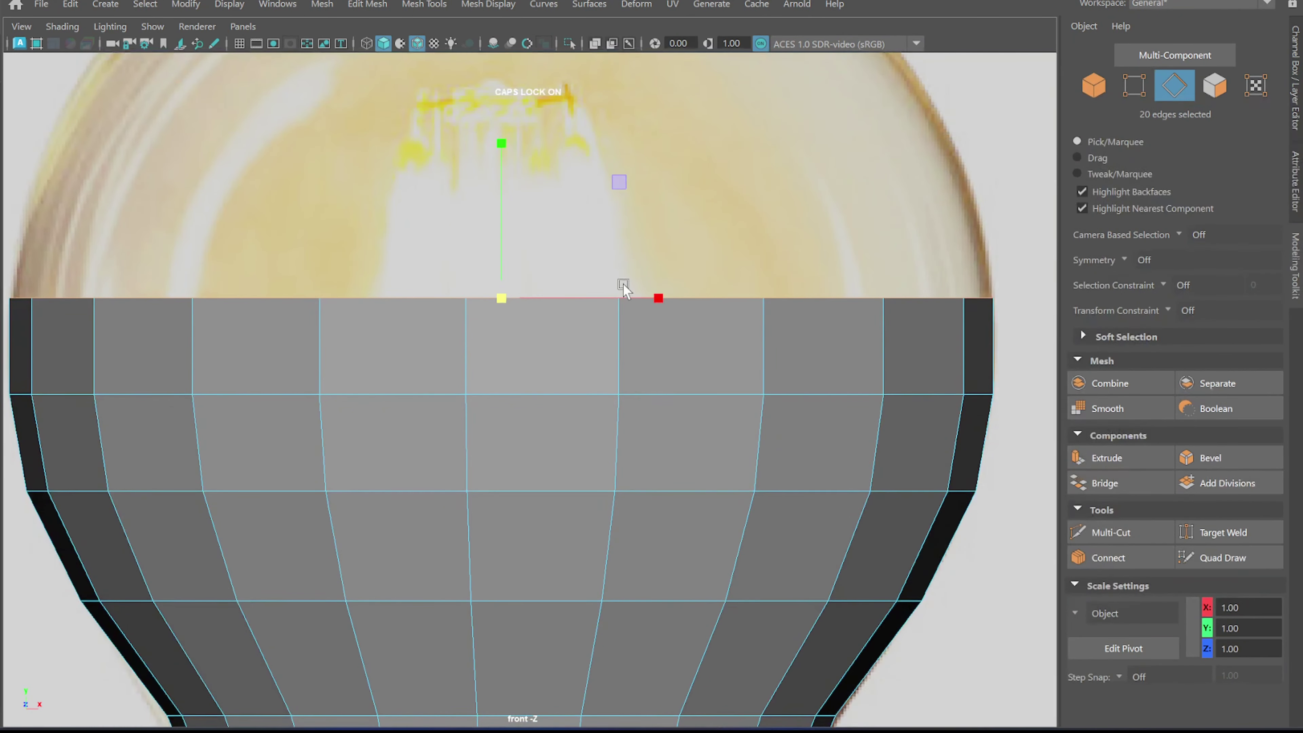
middle_click_drag(494, 253, 518, 183)
scroll(509, 364, "down", 2)
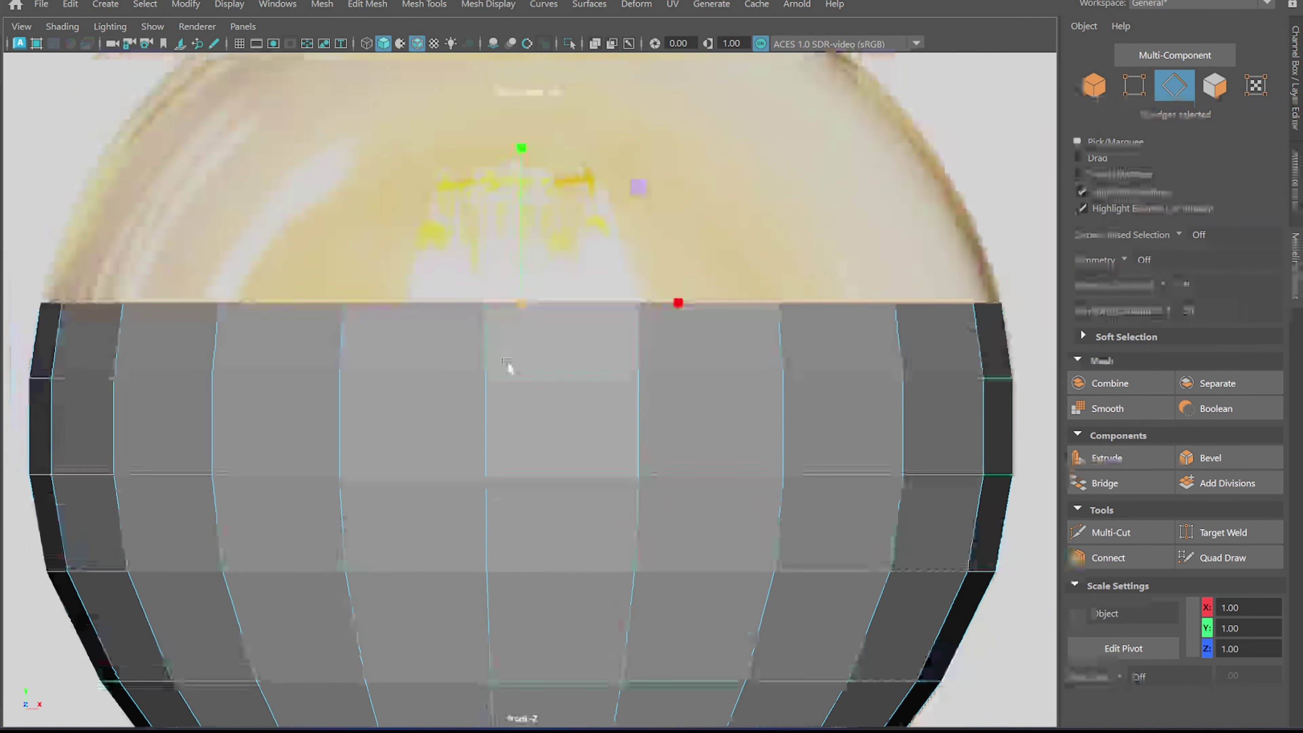
mouse_move(524, 267)
middle_mouse_down("shift")
mouse_move(489, 278)
mouse_move(451, 410)
middle_mouse_up("shift")
Step: Narrow the top edge ring, raise it along the dome, and narrow it again to follow the curve
key("r")
mouse_move(564, 400)
middle_mouse_down()
mouse_move(571, 289)
mouse_move(513, 308)
mouse_move(458, 382)
middle_mouse_up()
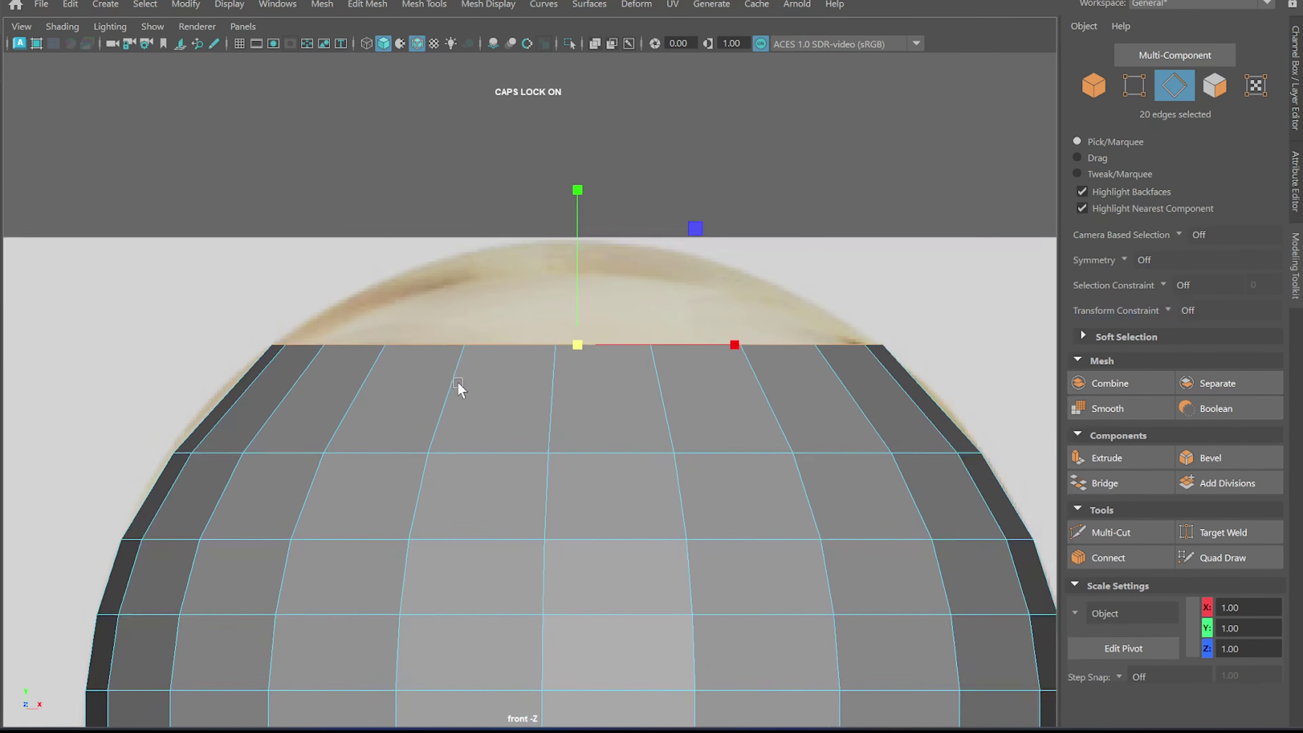
scroll(457, 381, "up", 3)
key("w")
mouse_move(608, 406)
middle_mouse_down()
mouse_move(535, 320)
mouse_move(400, 320)
middle_mouse_up()
key("r")
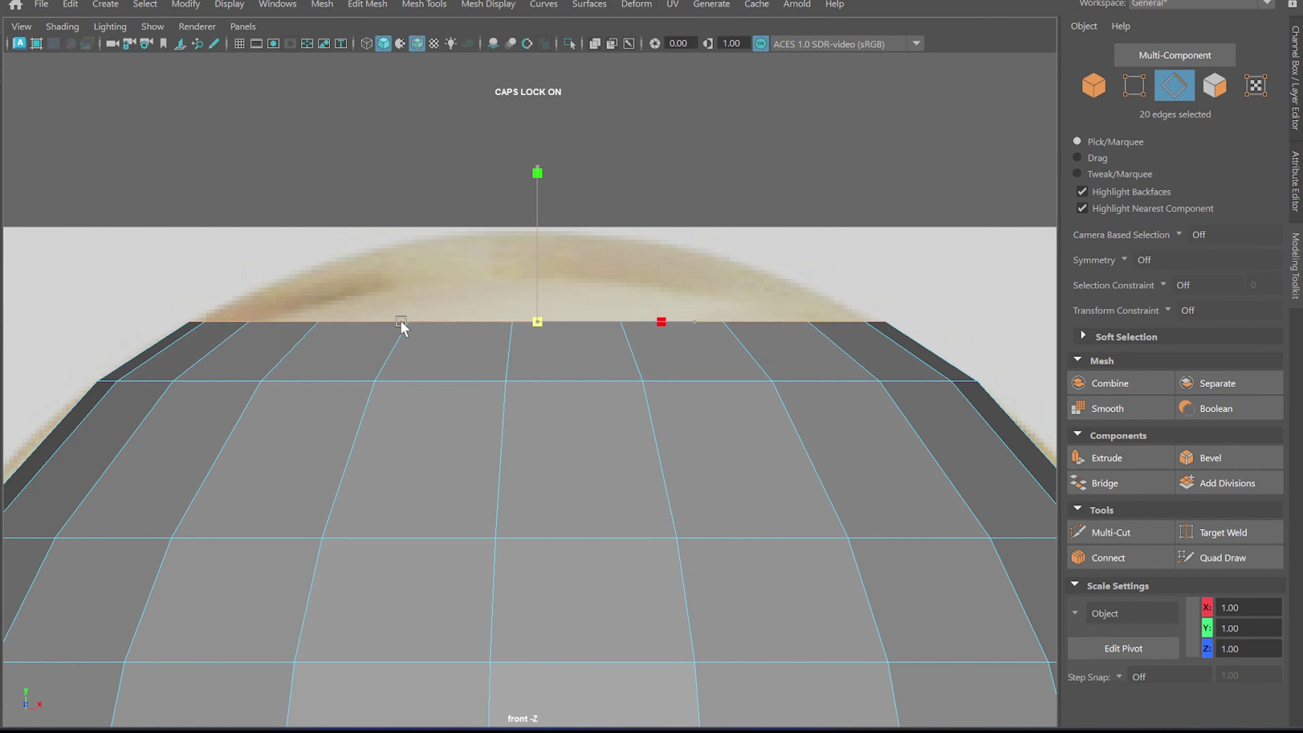
key("r")
mouse_move(535, 280)
middle_mouse_down()
mouse_move(538, 262)
mouse_move(351, 242)
middle_mouse_up()
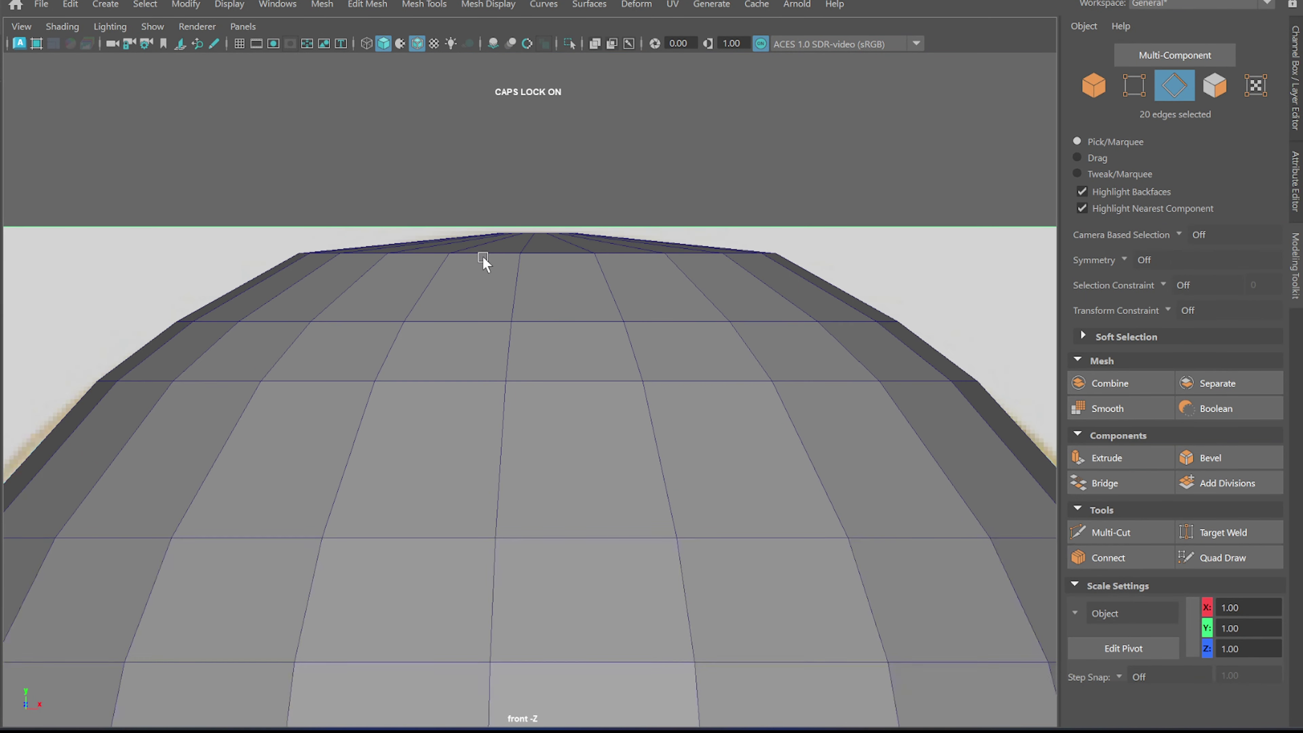
Step: Undo that adjustment, then raise the ring near the crown and shrink it to a small opening
key("F8")
key("F8")
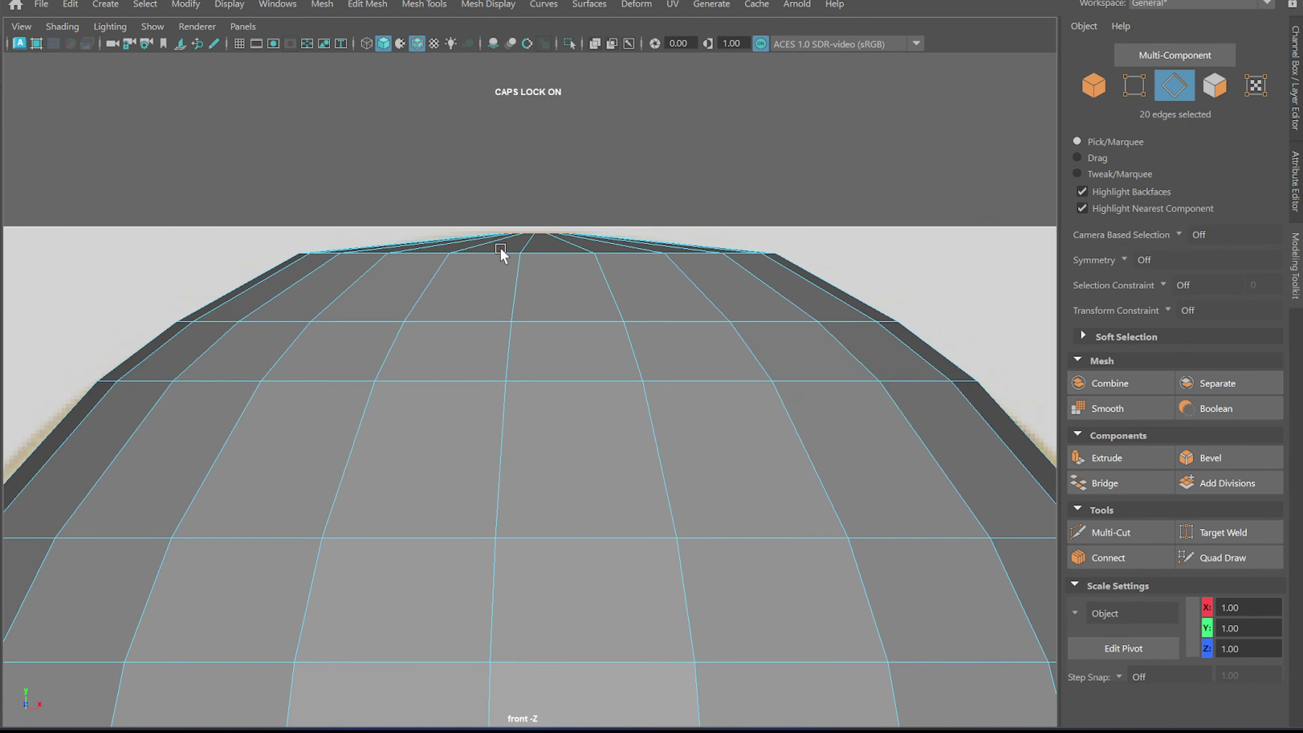
key("F8")
key("F8")
key("ctrl+z")
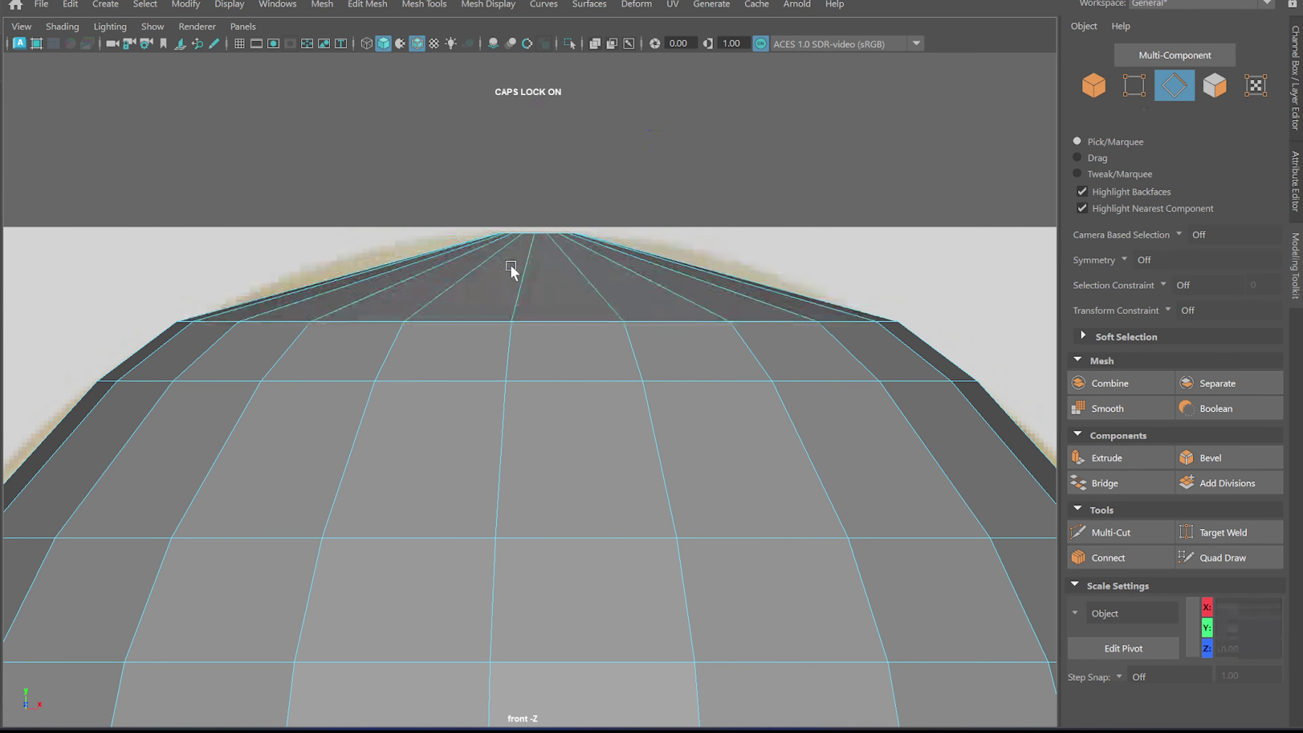
left_click_drag(542, 290, 549, 242)
key("r")
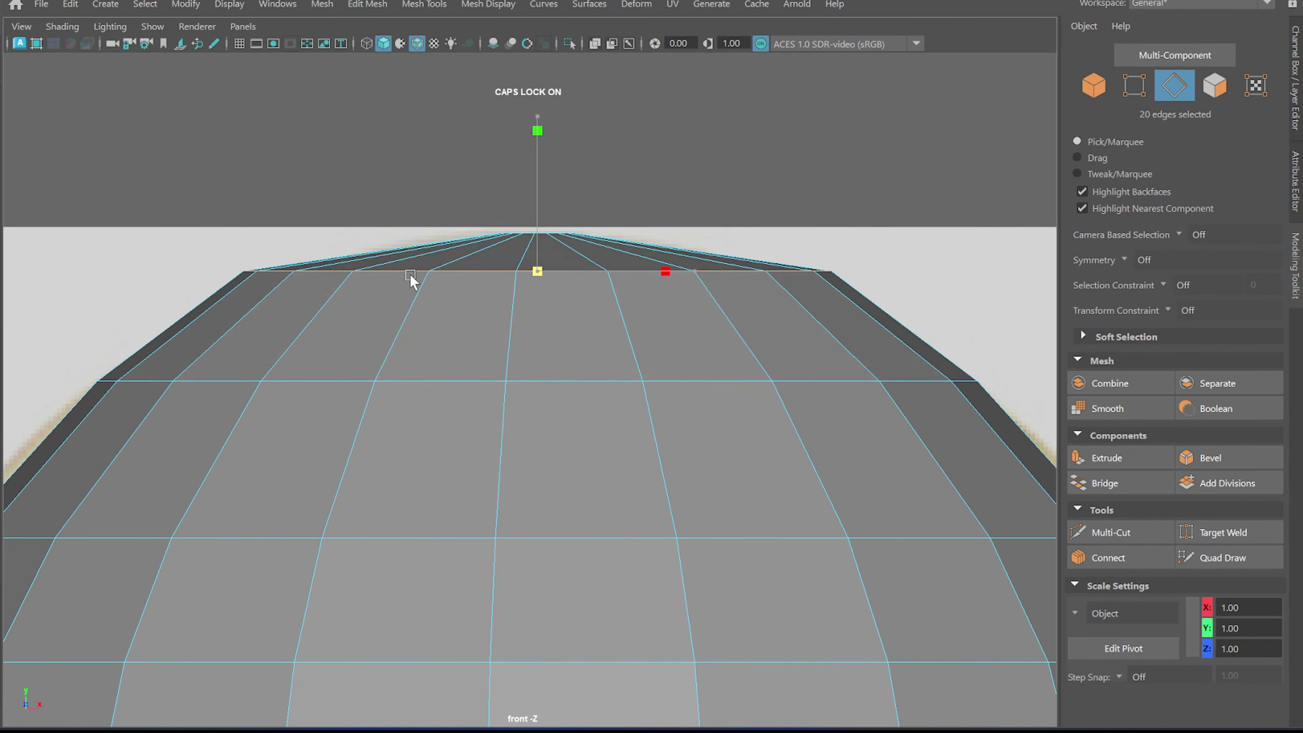
mouse_move(411, 279)
middle_mouse_down()
mouse_move(285, 285)
mouse_move(353, 277)
middle_mouse_up()
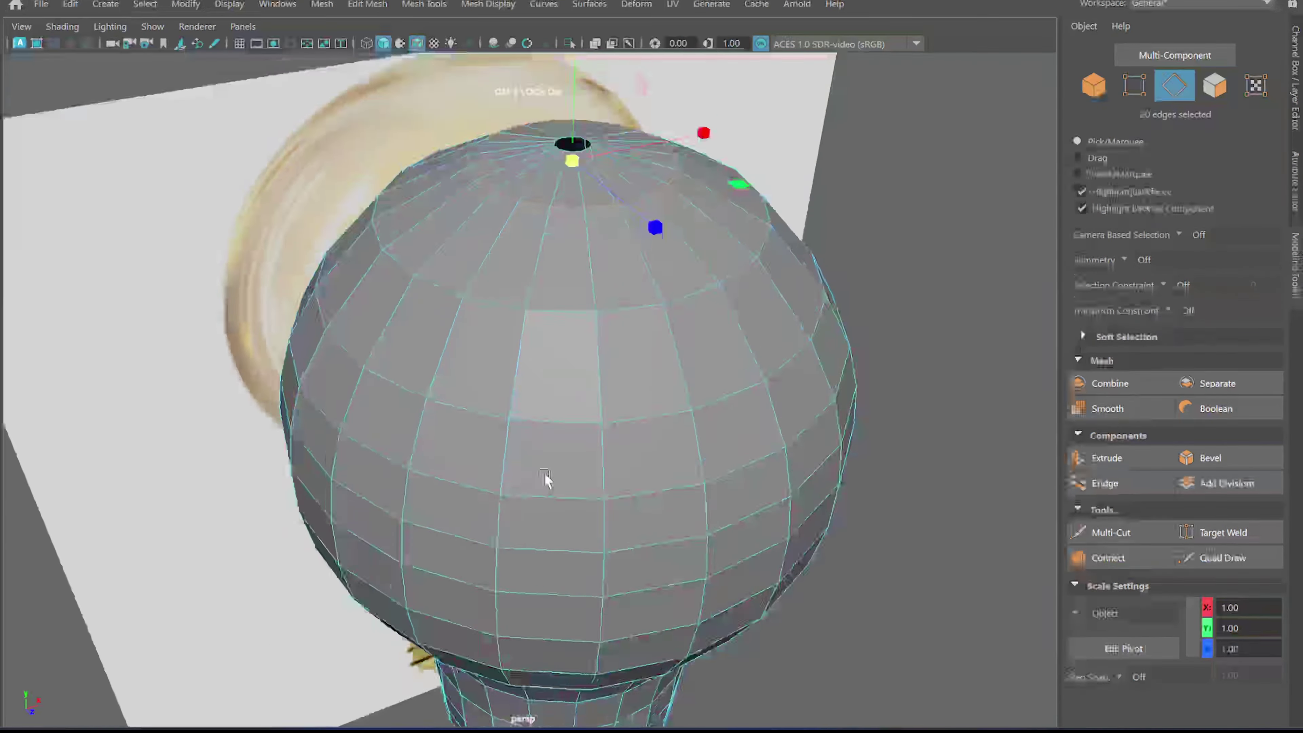
right_click_drag(545, 480, 762, 358, "alt")
Step: Fill the dome's top opening and poke the cap face into a triangle fan
left_click_drag(763, 358, 613, 403, "alt")
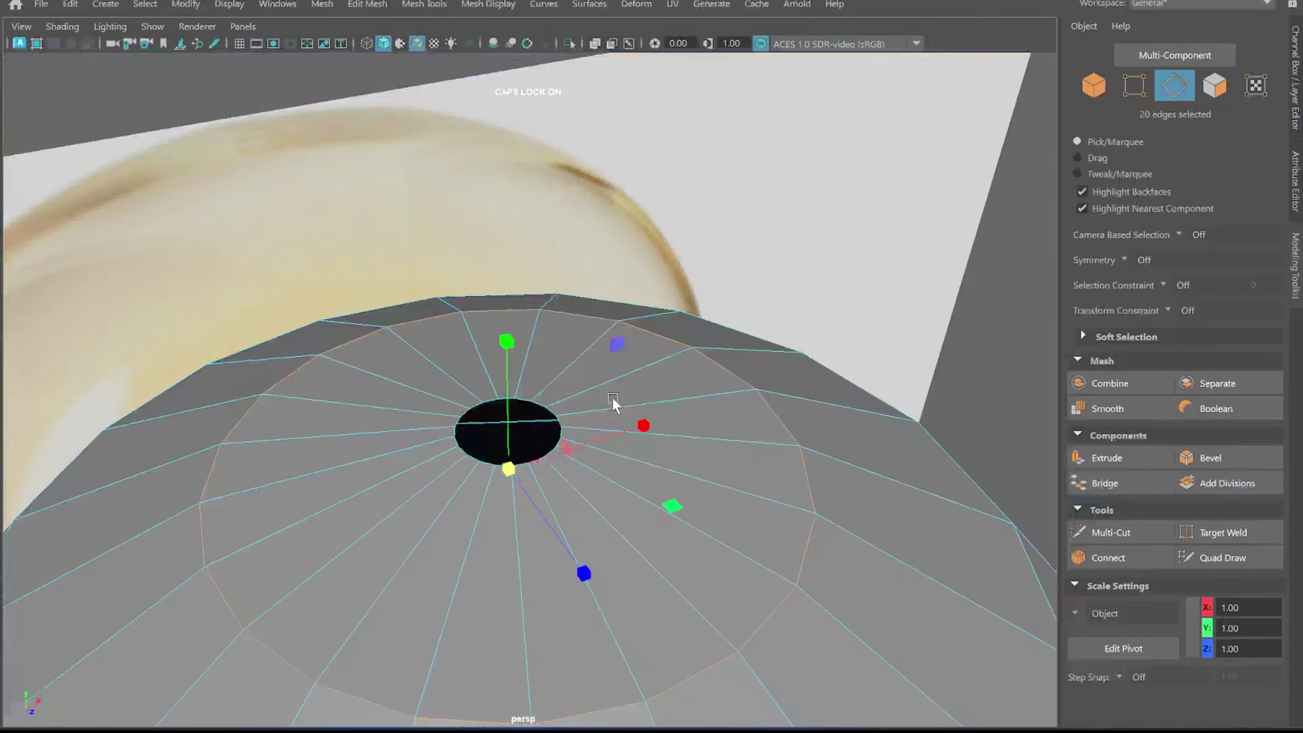
right_click_drag(701, 444, 736, 431, "alt")
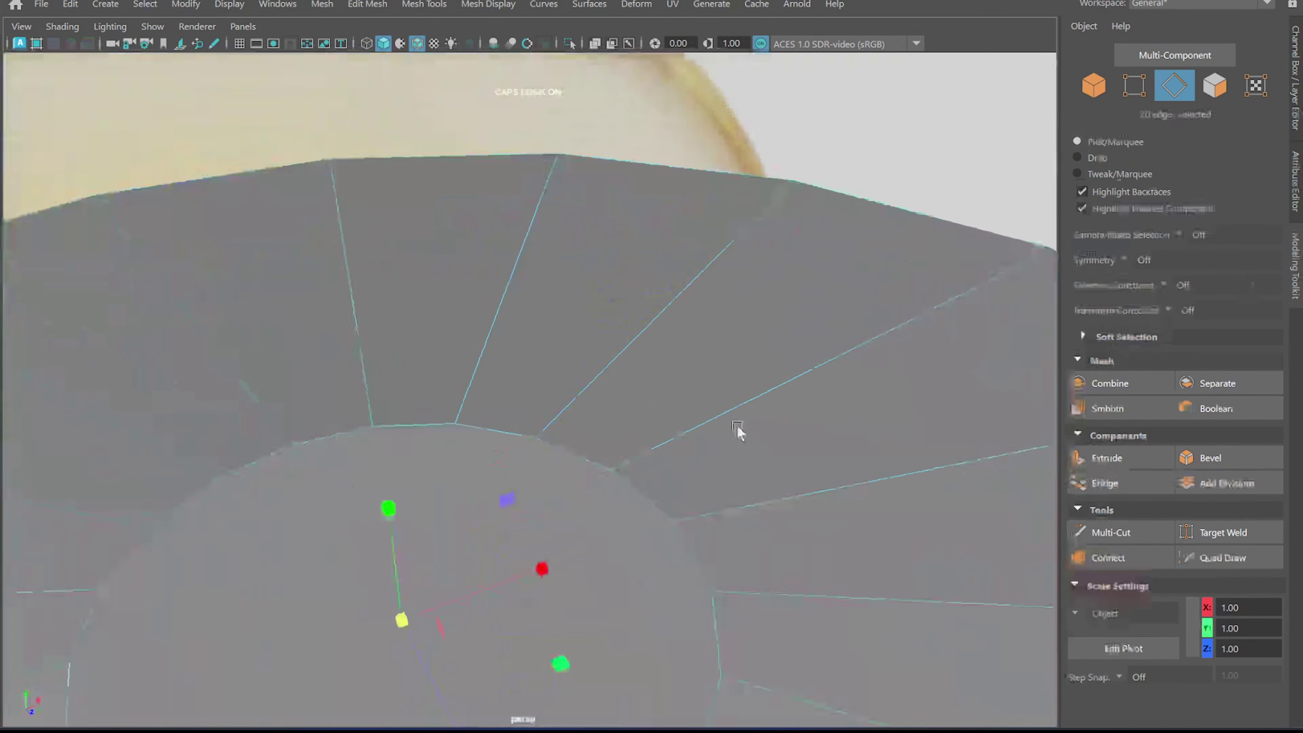
left_click_drag(736, 430, 658, 279, "alt")
key("F11")
left_click(655, 300)
right_click_drag(653, 296, 682, 275, "shift")
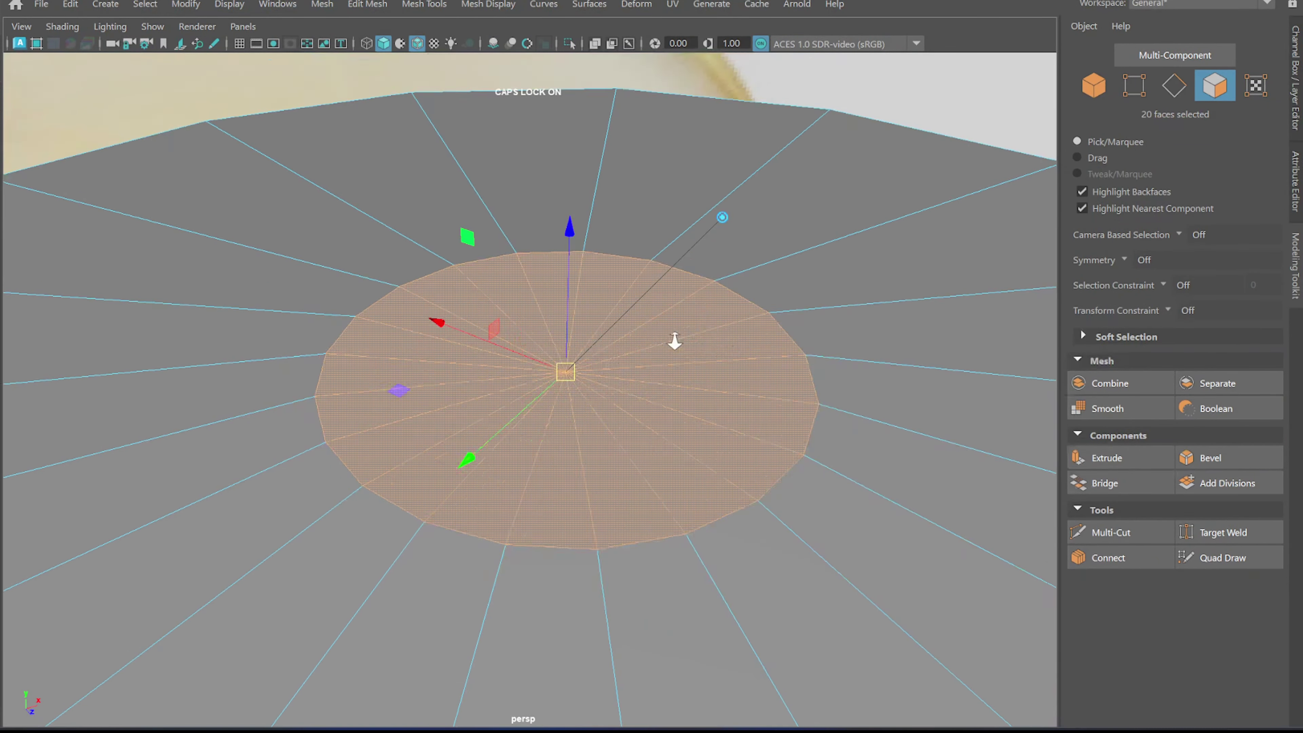
left_click_drag(675, 341, 538, 422, "alt")
Step: Move the whole bulb along X so it sits beside the reference plane
mouse_move(539, 422)
right_mouse_down("alt")
mouse_move(579, 308)
mouse_move(614, 266)
right_mouse_up("alt")
key("F8")
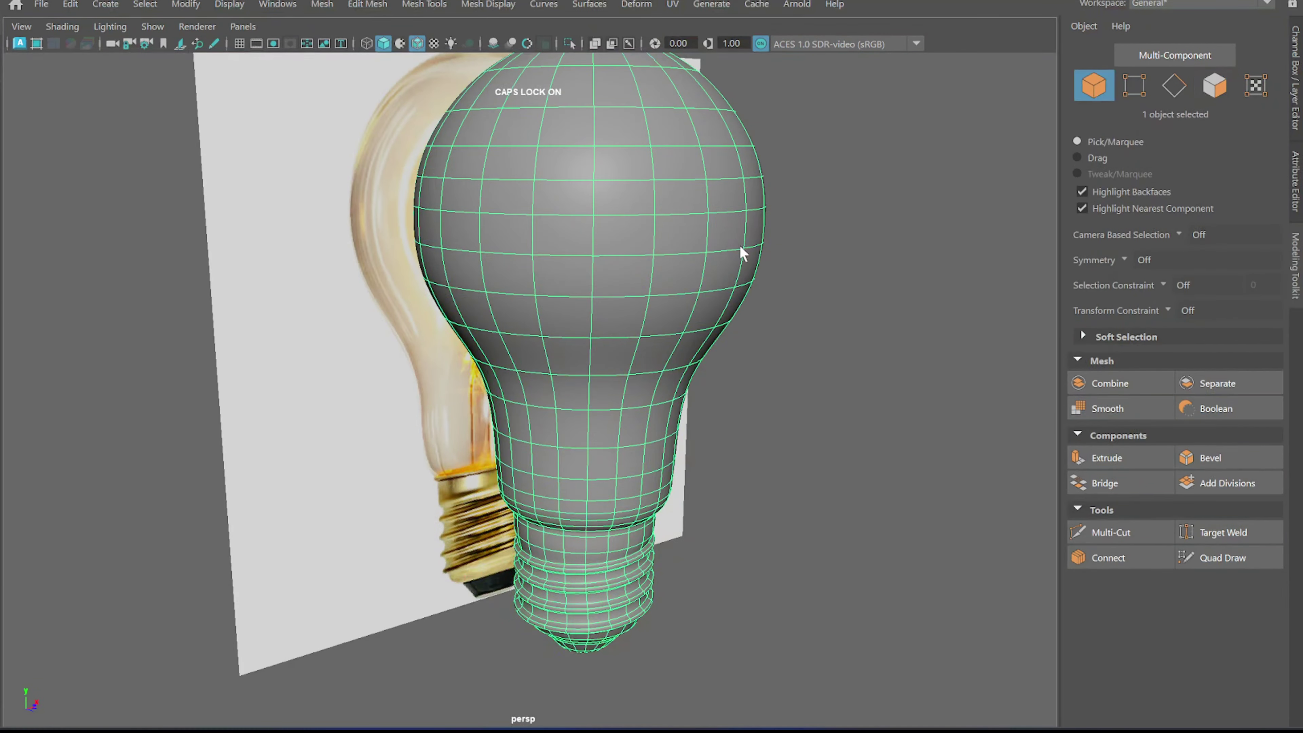
left_click_drag(744, 251, 686, 326, "alt")
key("w")
mouse_move(699, 547)
left_mouse_down()
mouse_move(906, 606)
mouse_move(608, 430)
mouse_move(658, 227)
mouse_move(590, 434)
left_mouse_up()
right_click_drag(590, 434, 895, 446, "alt")
Step: Turn off smooth preview and insert an edge loop around the bottom tip with Quad Draw
key("1")
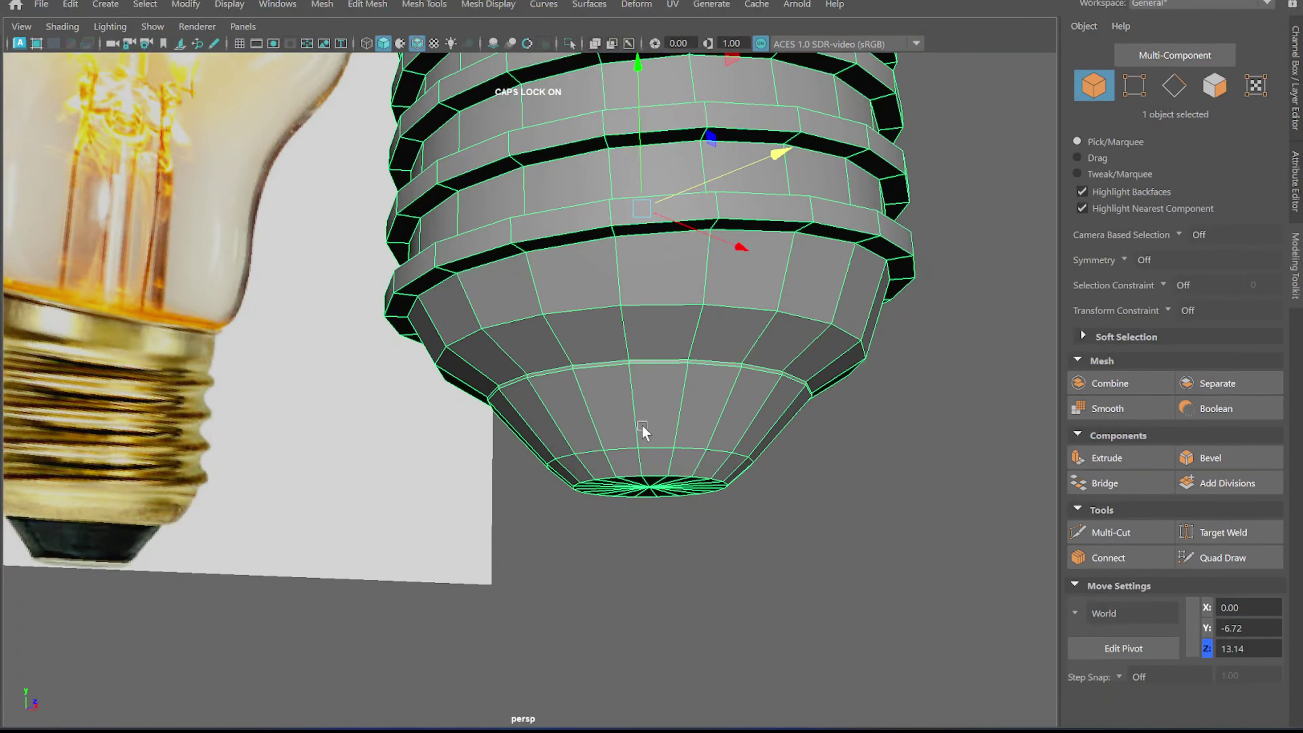
key("3")
key("1")
right_click_drag(689, 244, 690, 195)
right_click_drag(633, 342, 641, 331, "shift")
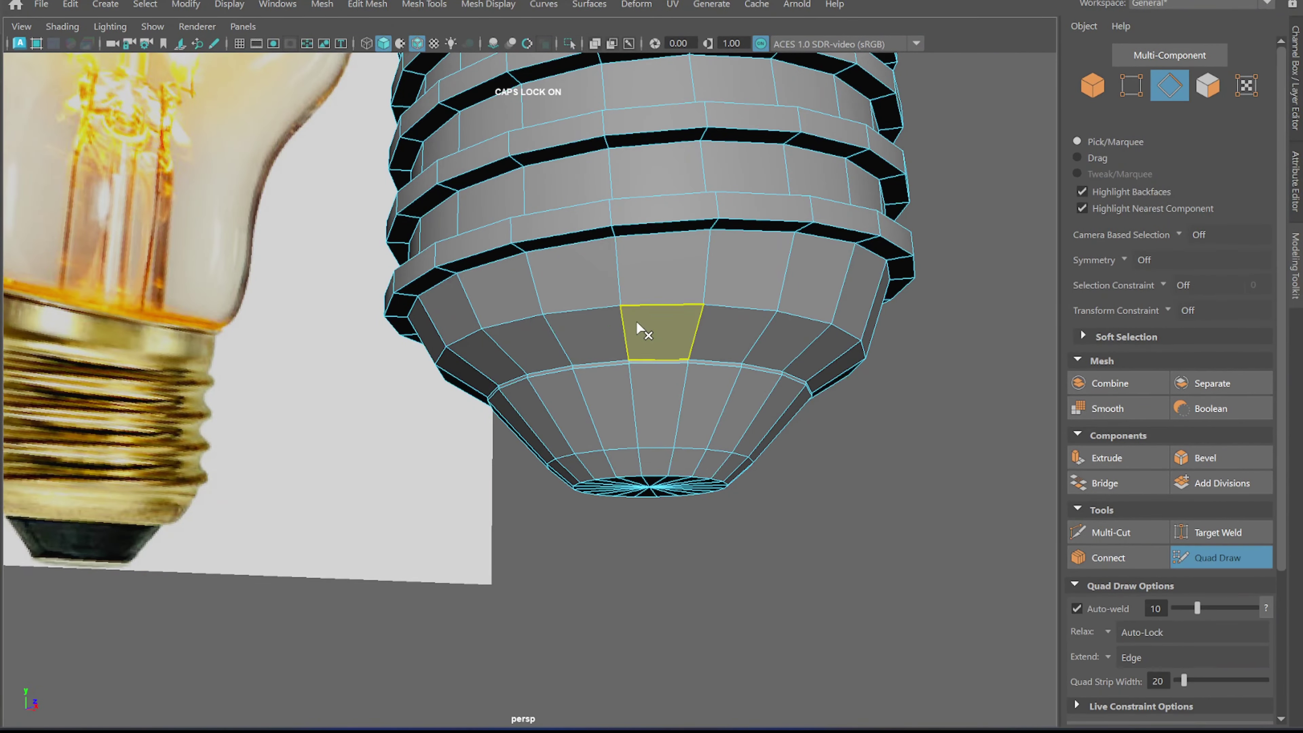
left_click(625, 321, "ctrl")
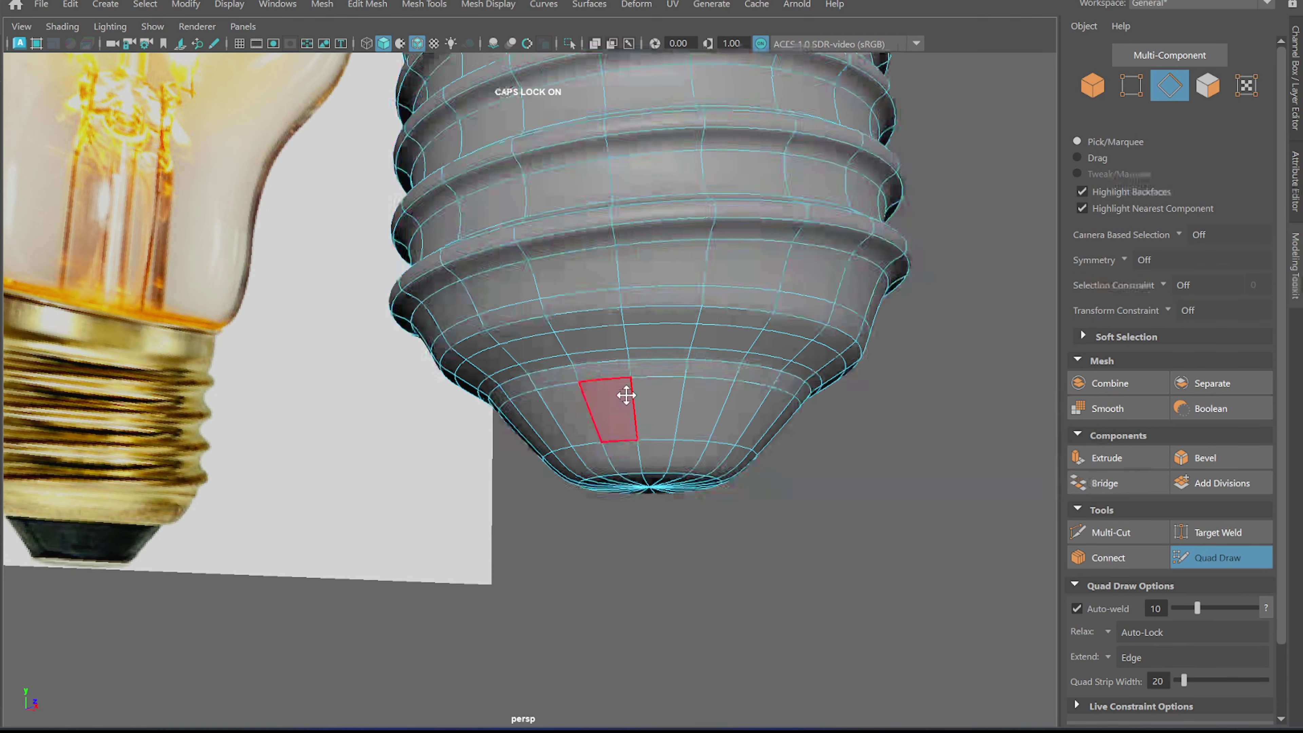
Step: Connect new edges around the bottom centre, then view the whole bulb
mouse_move(634, 459)
left_mouse_down("alt")
mouse_move(625, 434)
mouse_move(623, 476)
left_mouse_up("alt")
right_click_drag(623, 244, 541, 244)
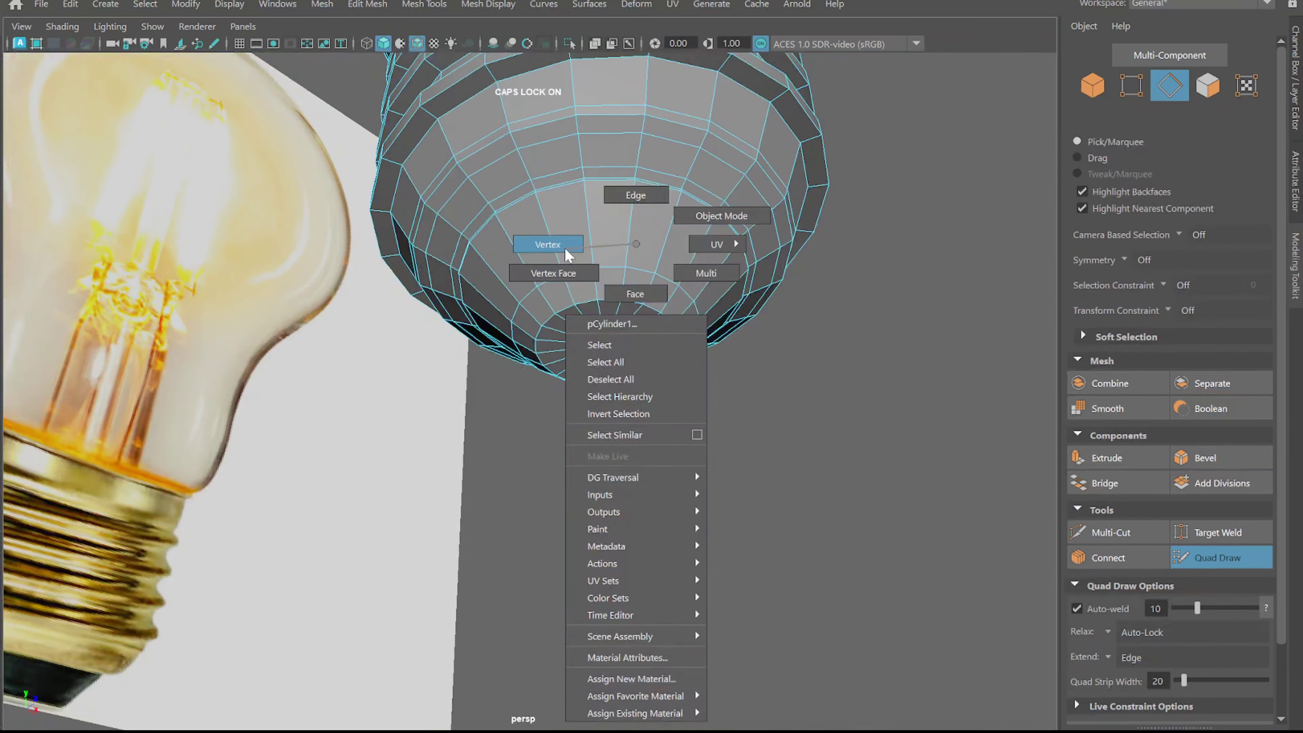
left_click(605, 345)
left_click(1116, 558)
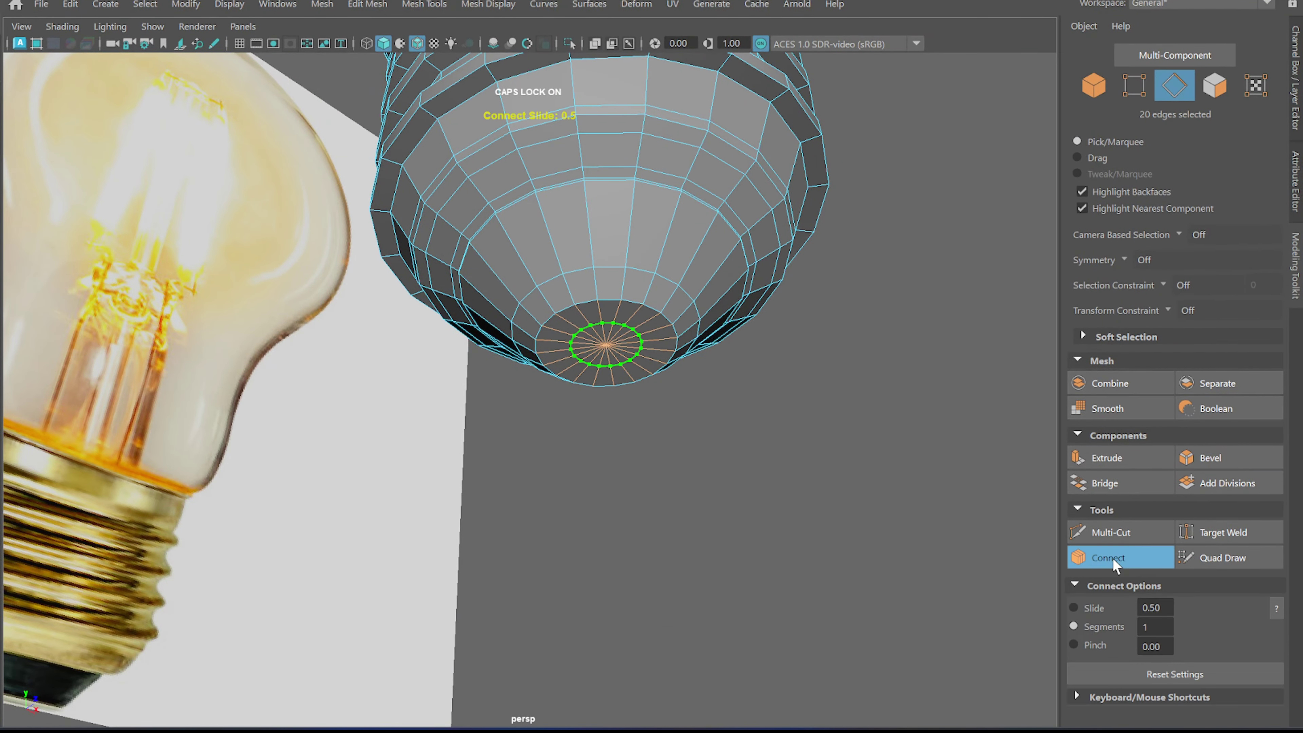
key("Return")
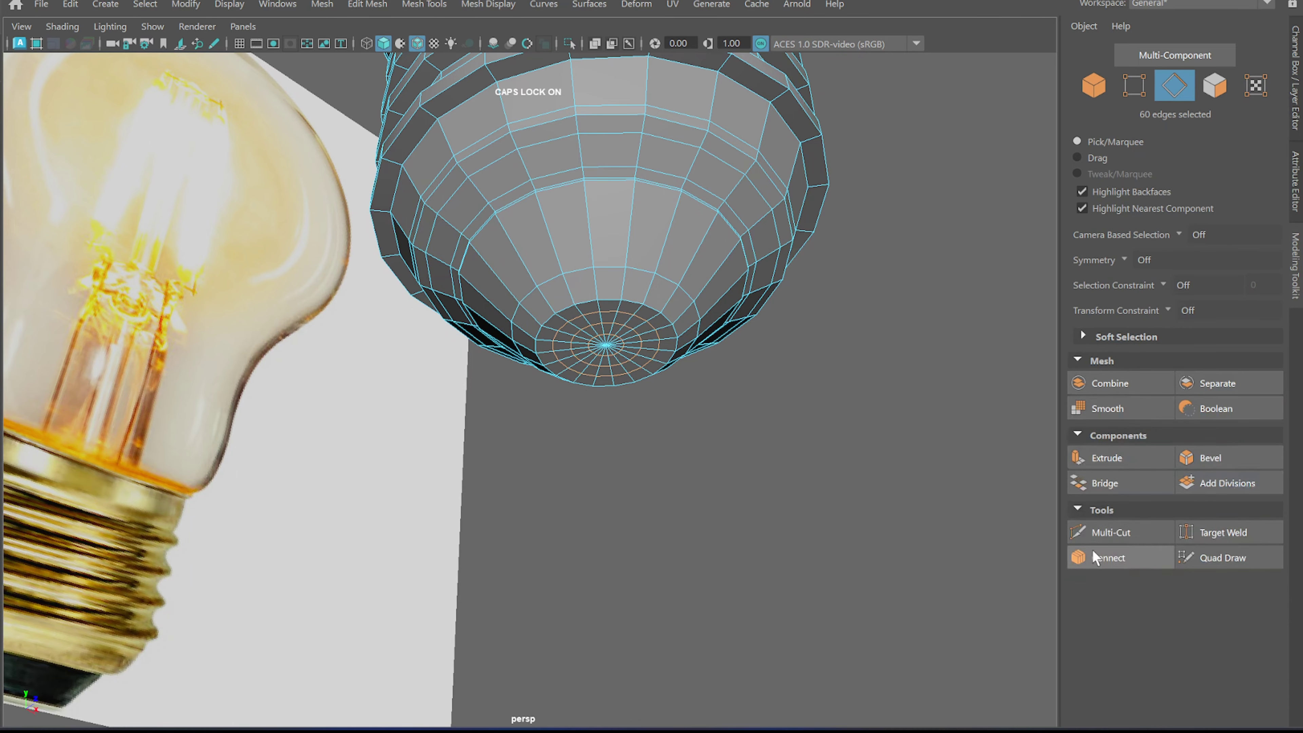
scroll(699, 348, "up", 4)
mouse_move(700, 308)
left_mouse_down("alt")
mouse_move(512, 314)
mouse_move(777, 379)
left_mouse_up("alt")
scroll(777, 379, "down", 4)
Step: Isolate the bulb mesh with View Selected, frame it with F, and orbit around it
right_click_drag(600, 317, 624, 333)
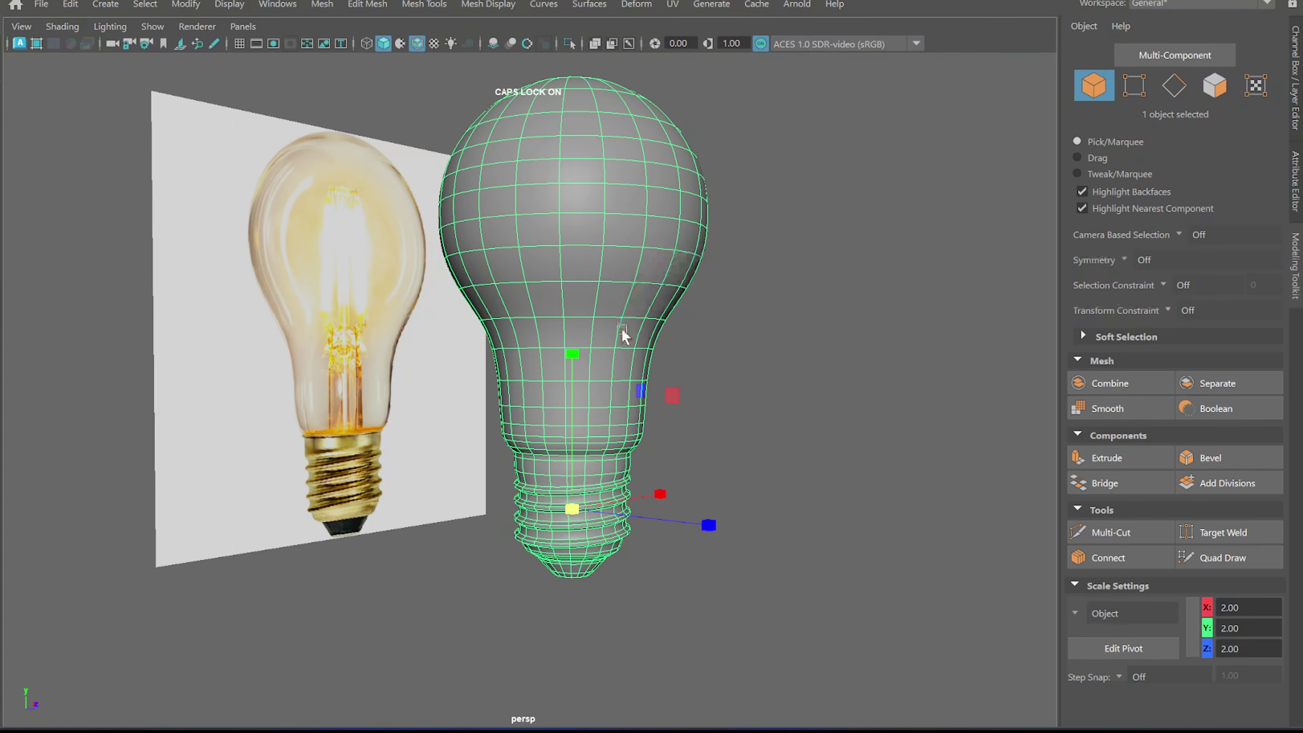
left_click(569, 44)
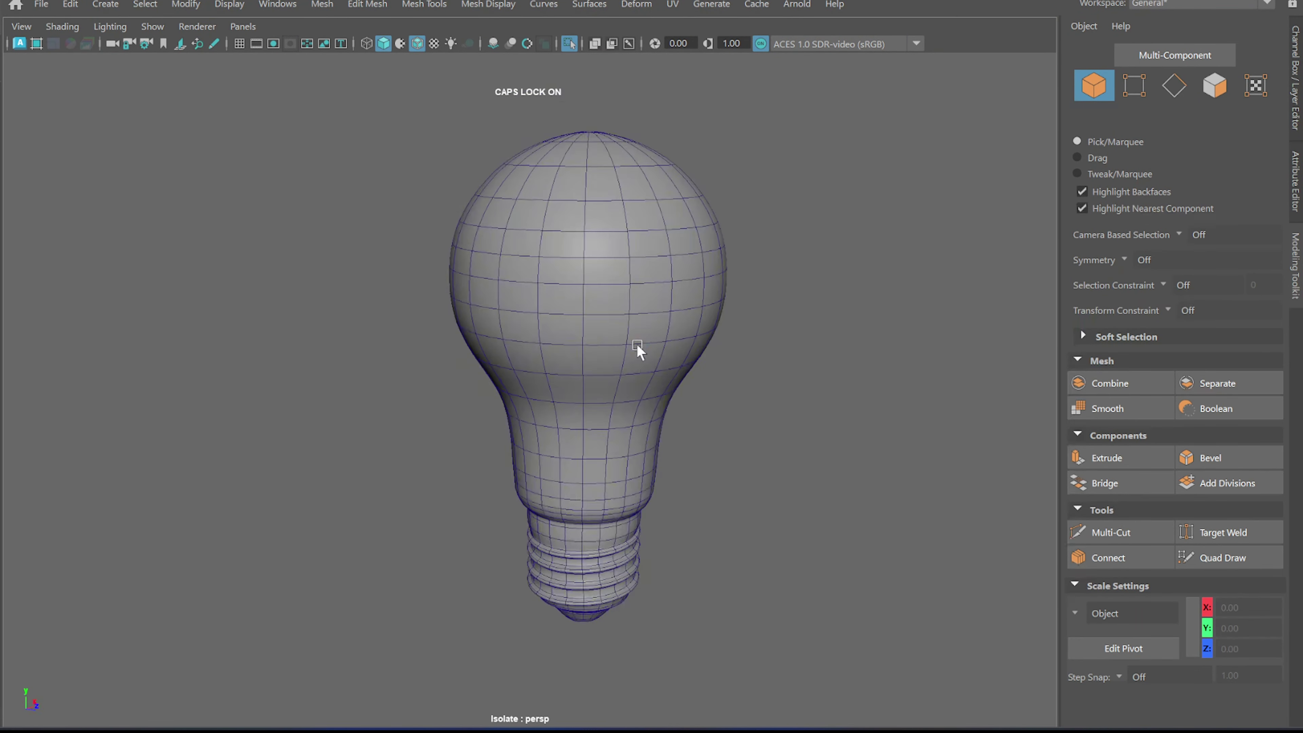
left_click(592, 374)
key("f")
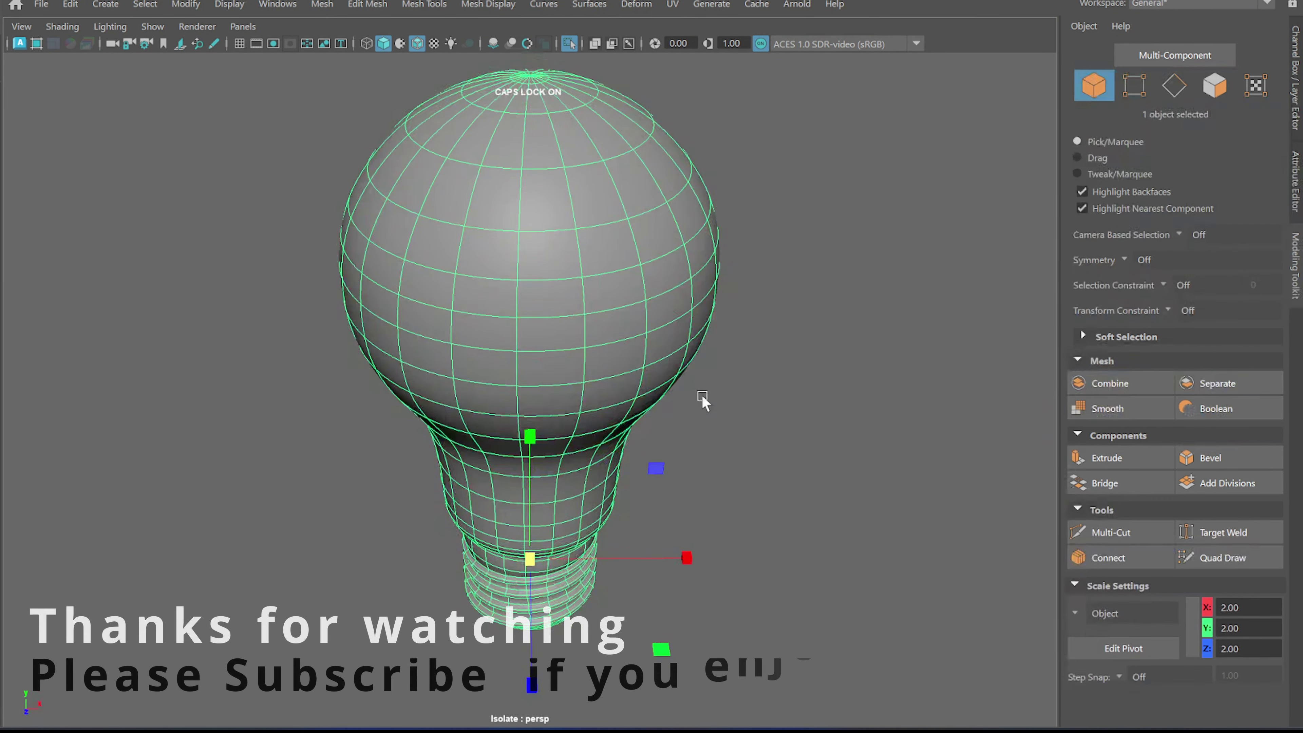
mouse_move(702, 401)
left_mouse_down("alt")
mouse_move(685, 420)
mouse_move(646, 398)
mouse_move(620, 352)
mouse_move(587, 341)
mouse_move(404, 384)
mouse_move(458, 447)
left_mouse_up("alt")
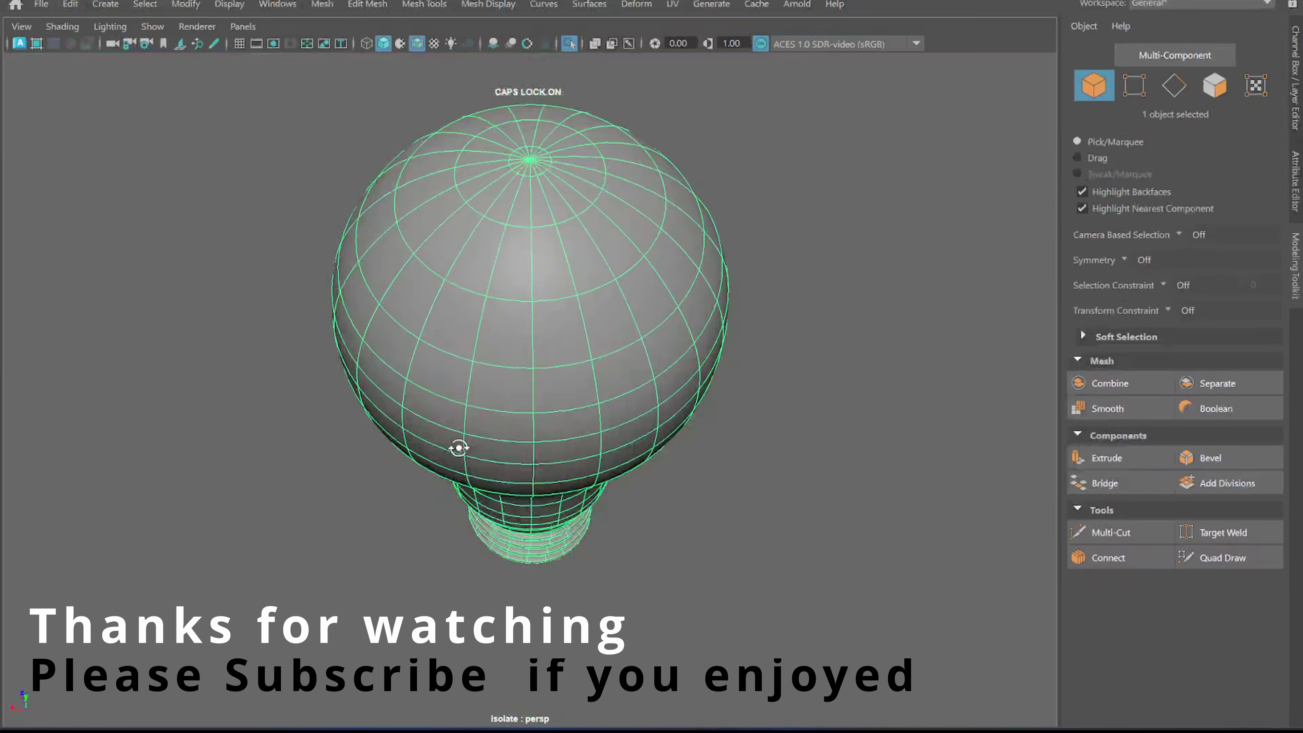